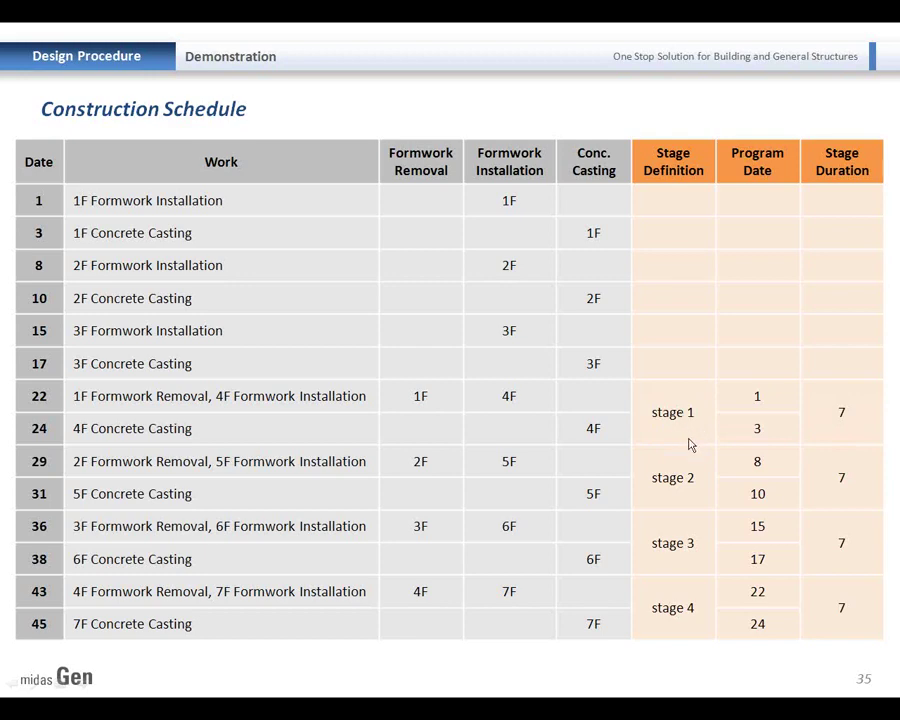
pyautogui.click(843, 413)
pyautogui.press('Left')
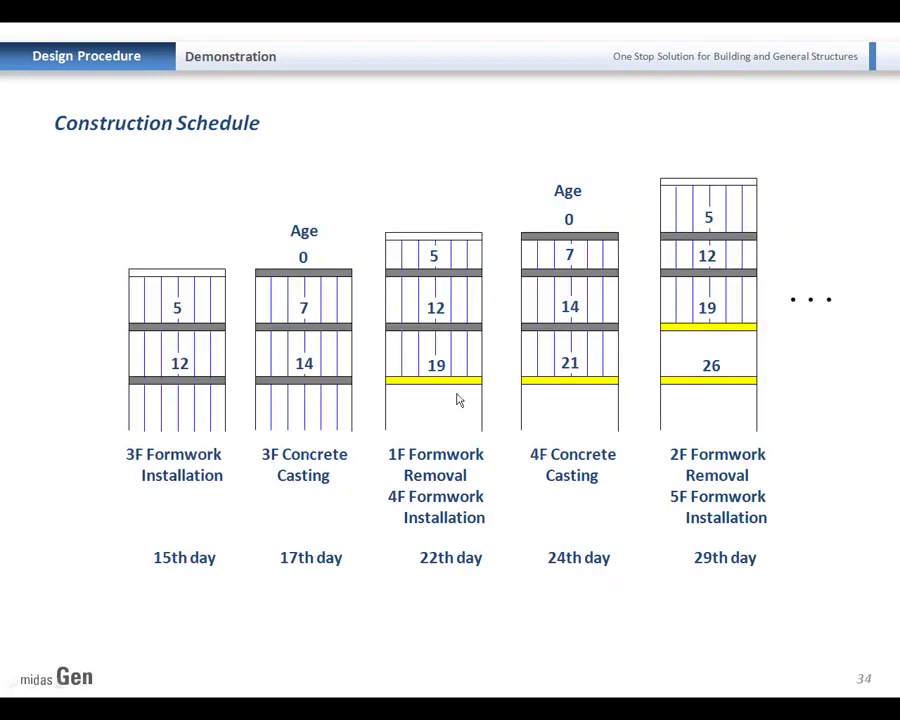
pyautogui.press('Right')
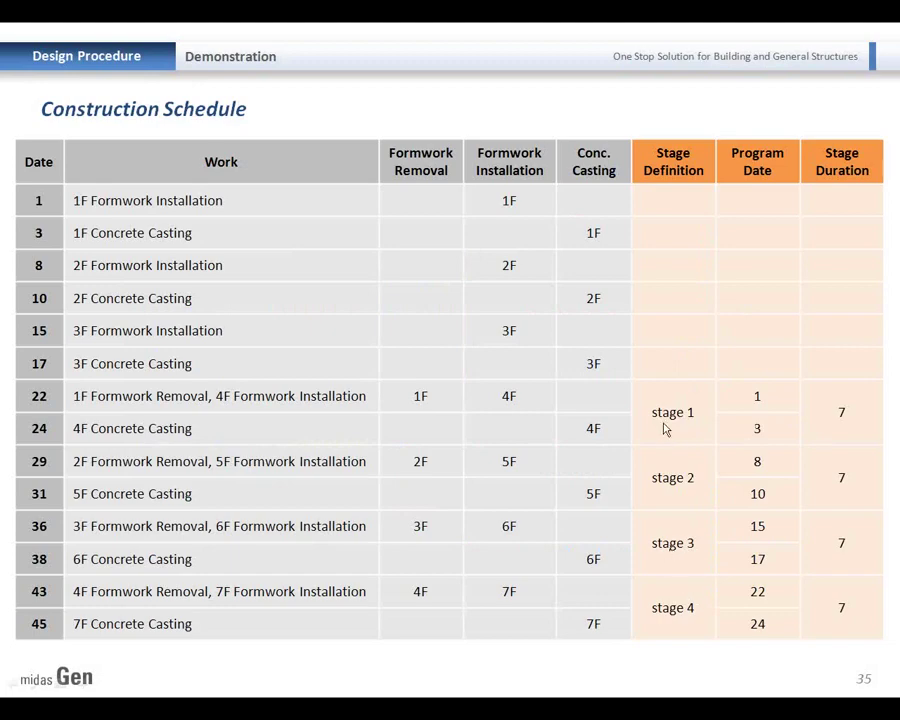
pyautogui.click(670, 423)
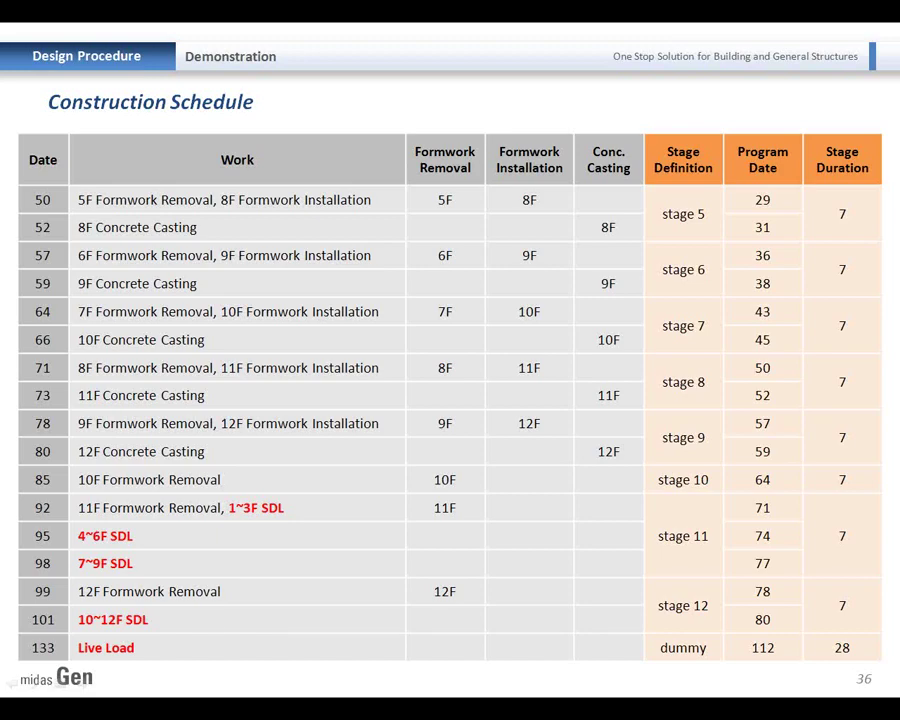
# Step: Switch to midas Gen and start a creep/shrinkage time dependent material named Girder (C/S) using the CEB-FIP(1990) code
pyautogui.hotkey('alt', 'Tab')
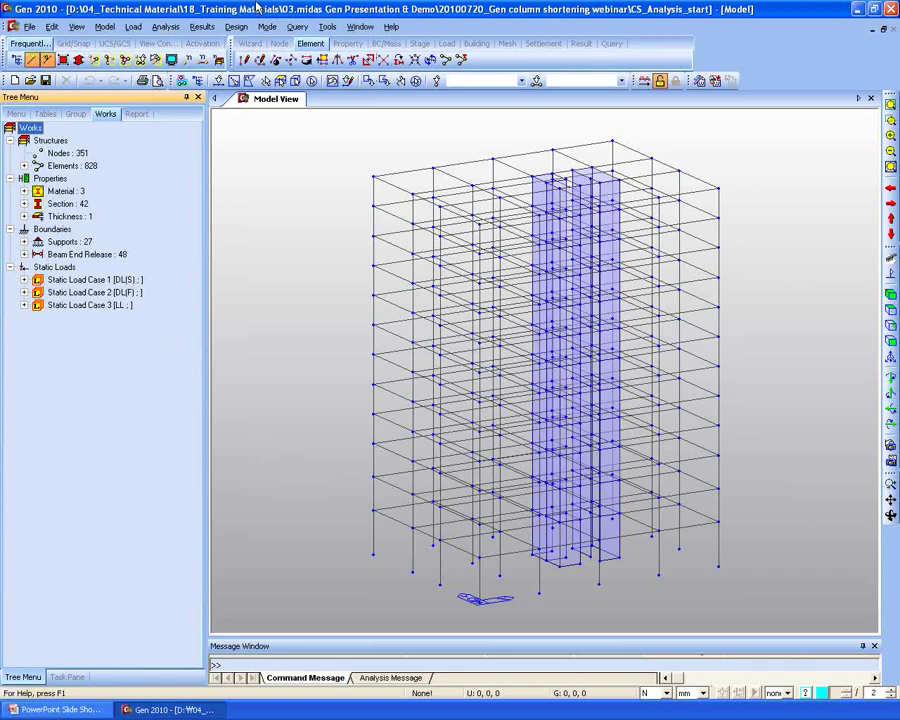
pyautogui.click(133, 26)
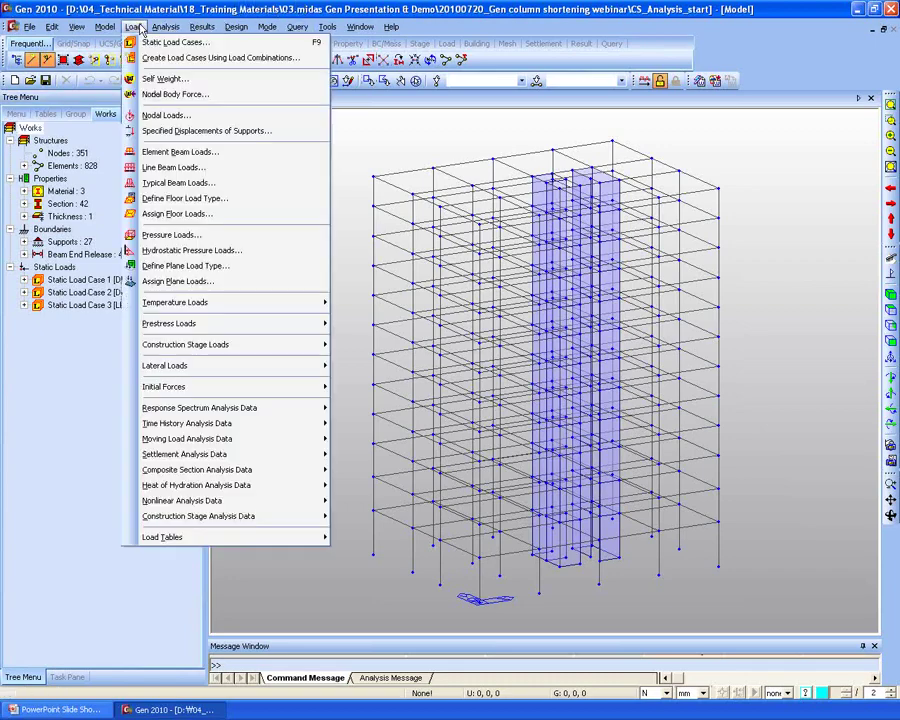
pyautogui.moveTo(104, 26)
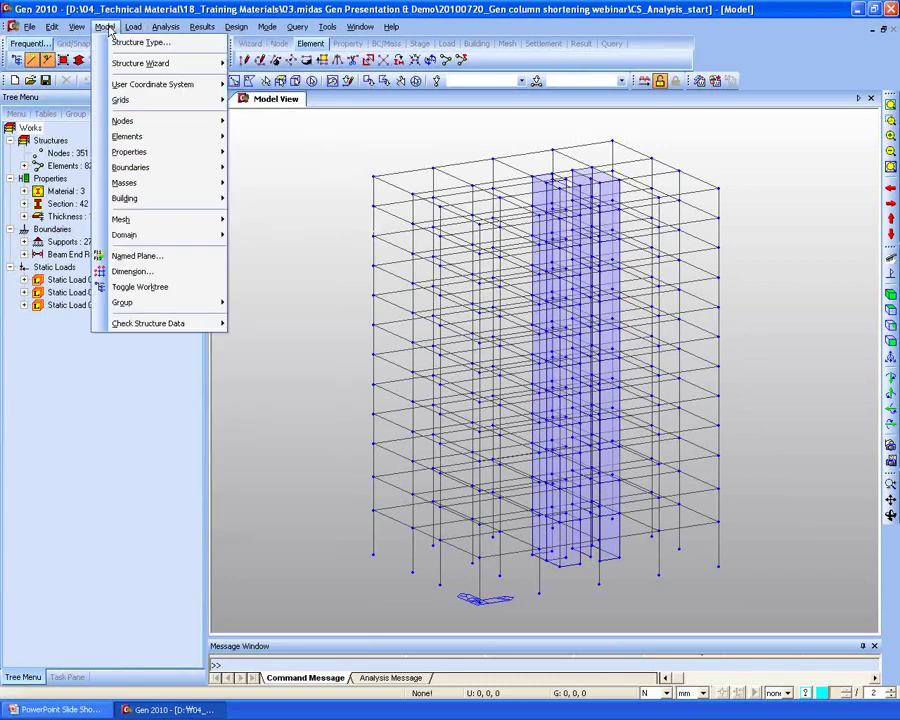
pyautogui.moveTo(137, 155)
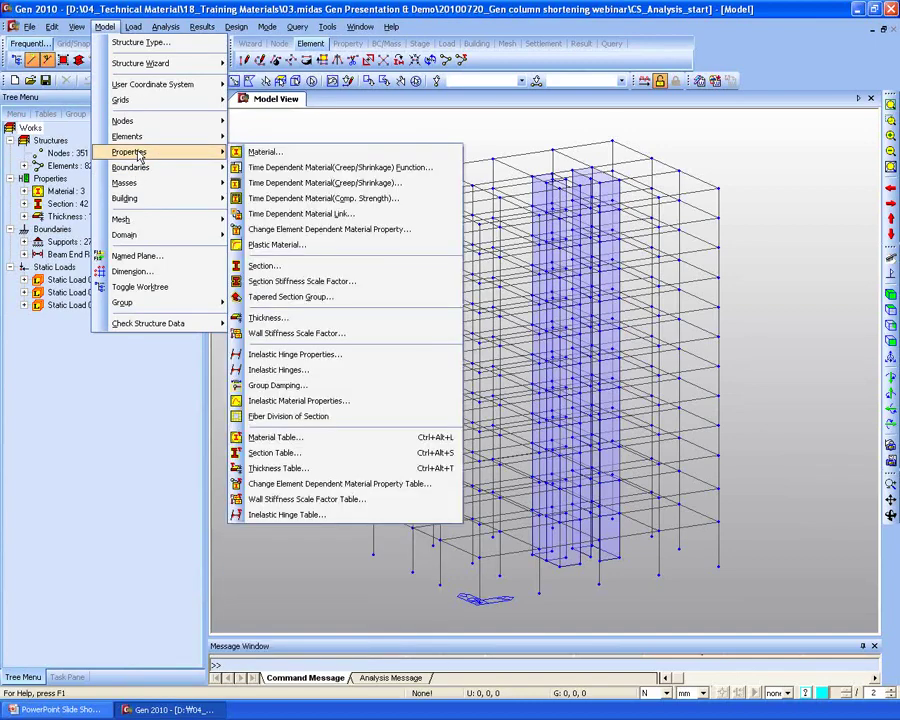
pyautogui.click(282, 186)
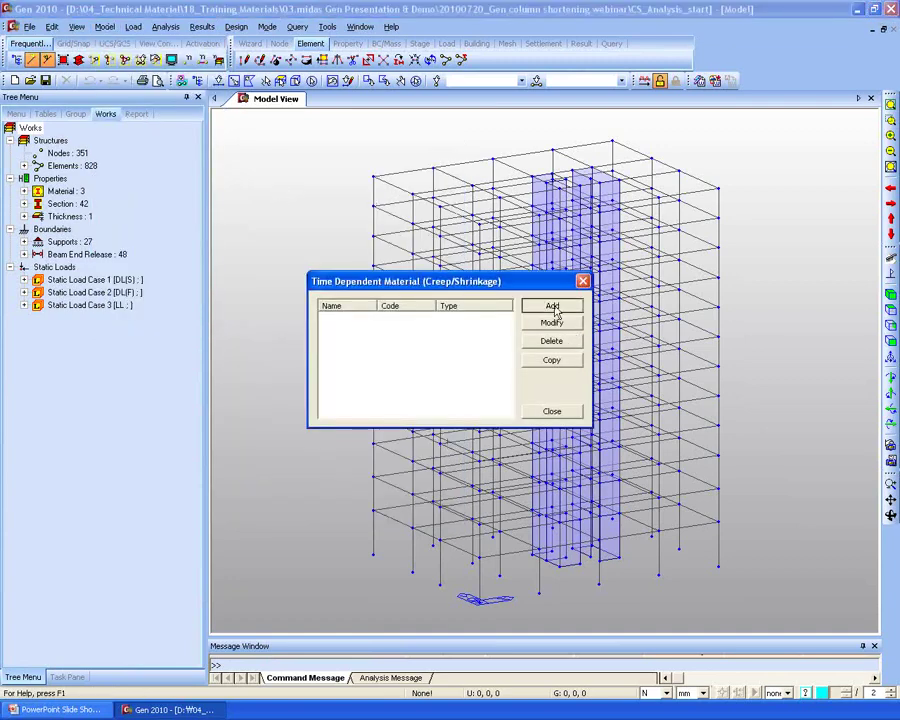
pyautogui.click(532, 302)
pyautogui.click(541, 222)
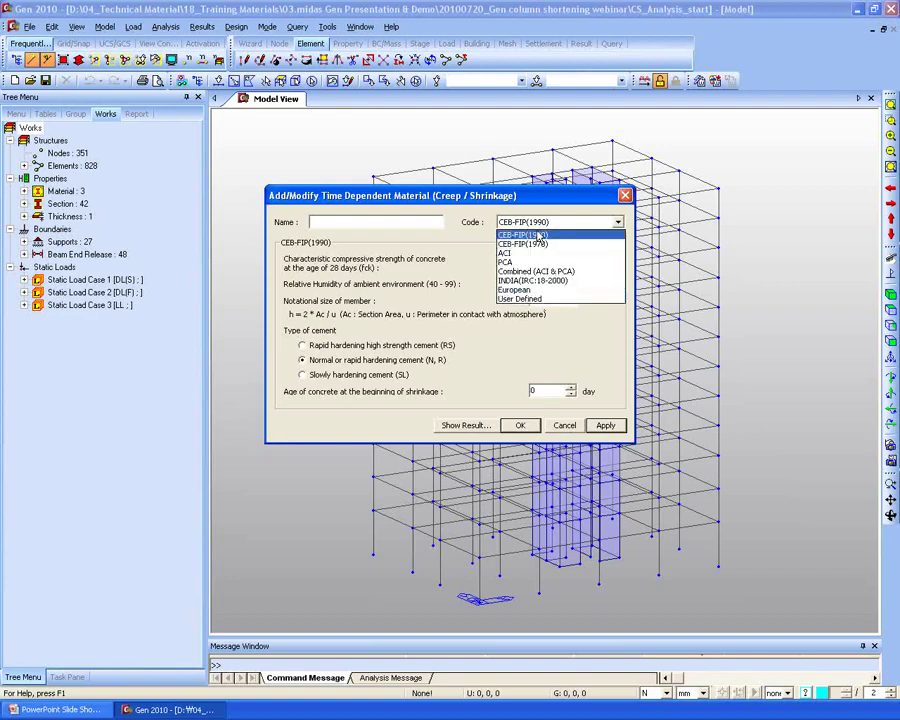
pyautogui.click(570, 236)
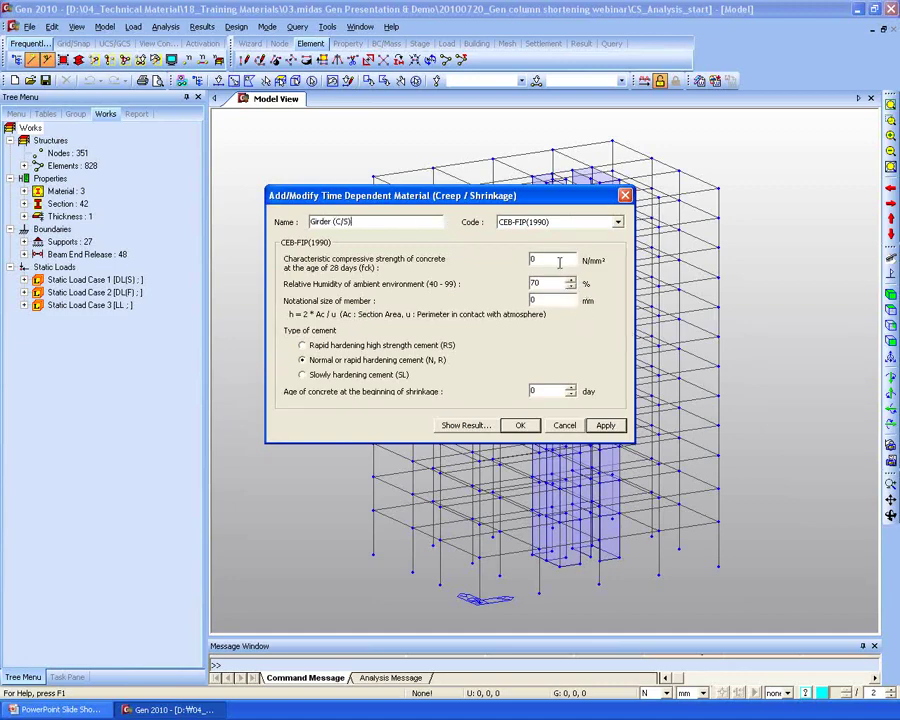
# Step: Add the girder material with 24 N/mm² compressive strength, 1 mm notational size and 3-day shrinkage start age, previewing its creep curve
pyautogui.doubleClick(451, 267)
pyautogui.click(543, 300)
pyautogui.moveTo(495, 195); pyautogui.dragTo(466, 154)
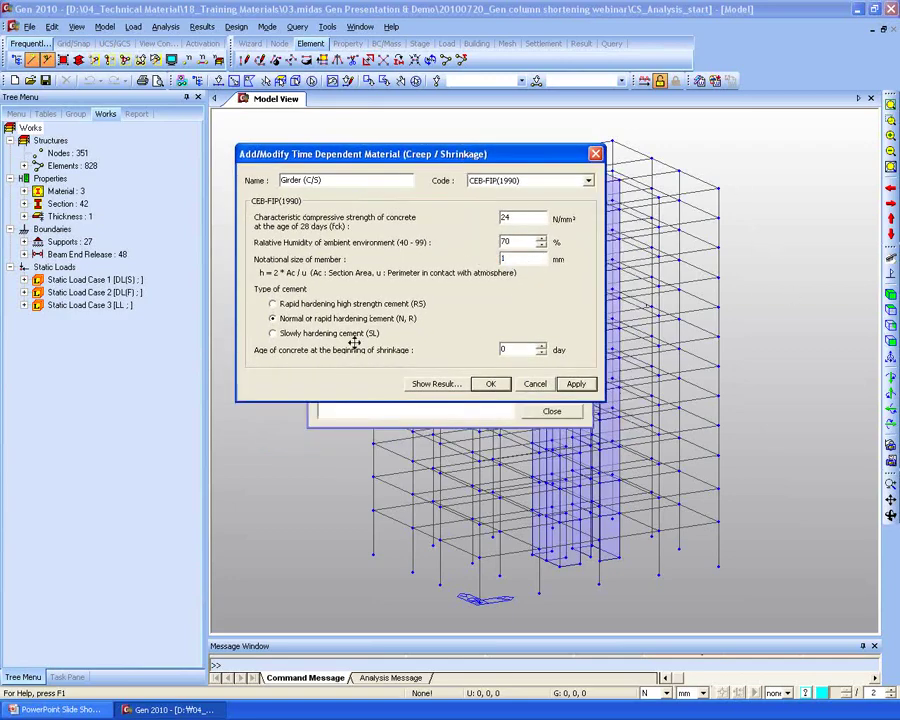
pyautogui.doubleClick(518, 349)
pyautogui.write('3')
pyautogui.click(435, 390)
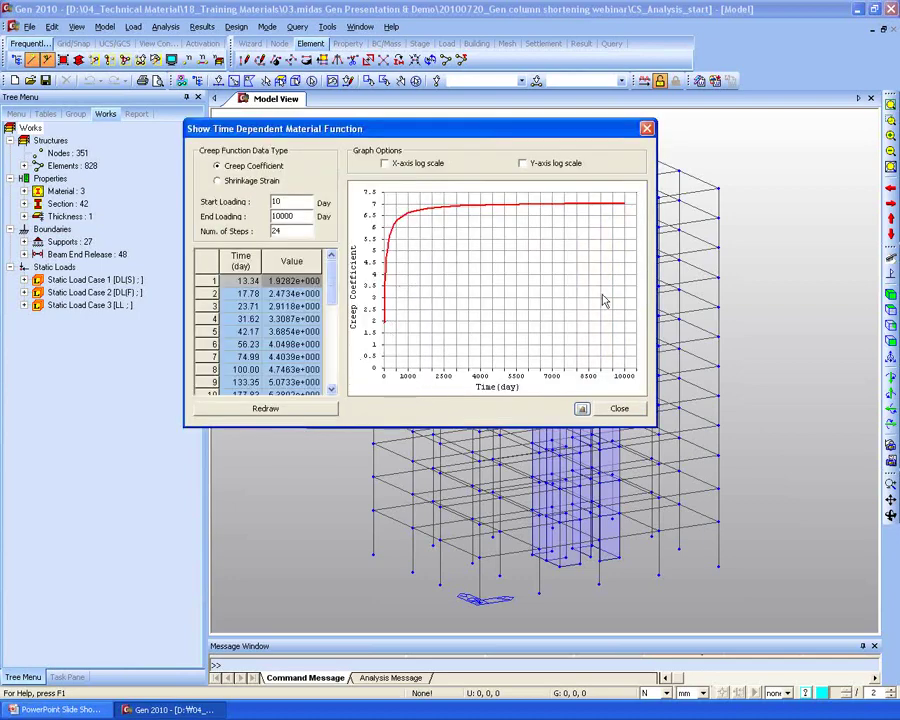
pyautogui.click(619, 409)
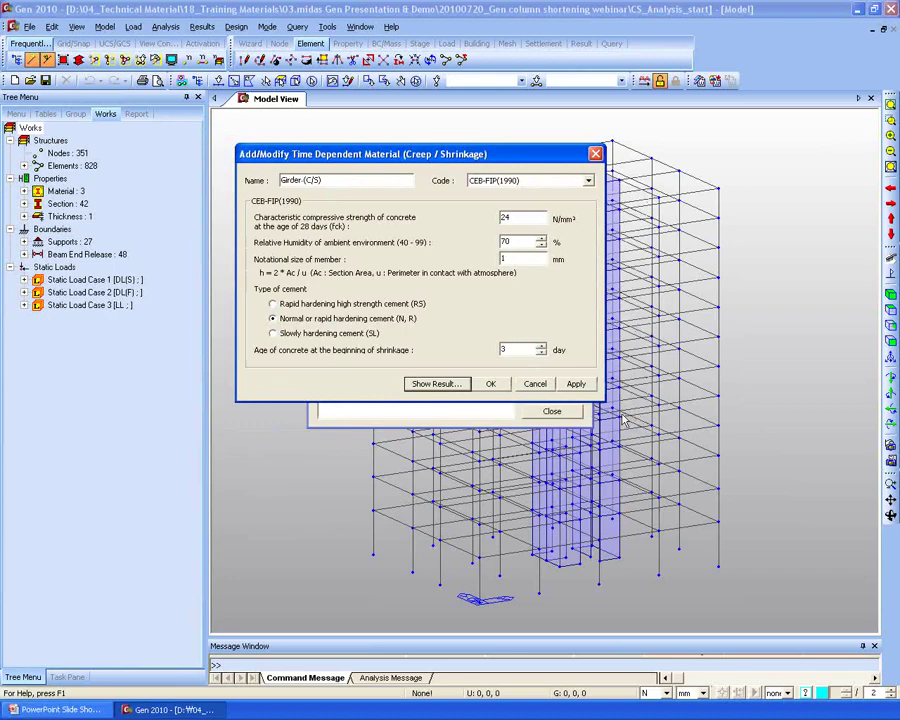
pyautogui.click(575, 383)
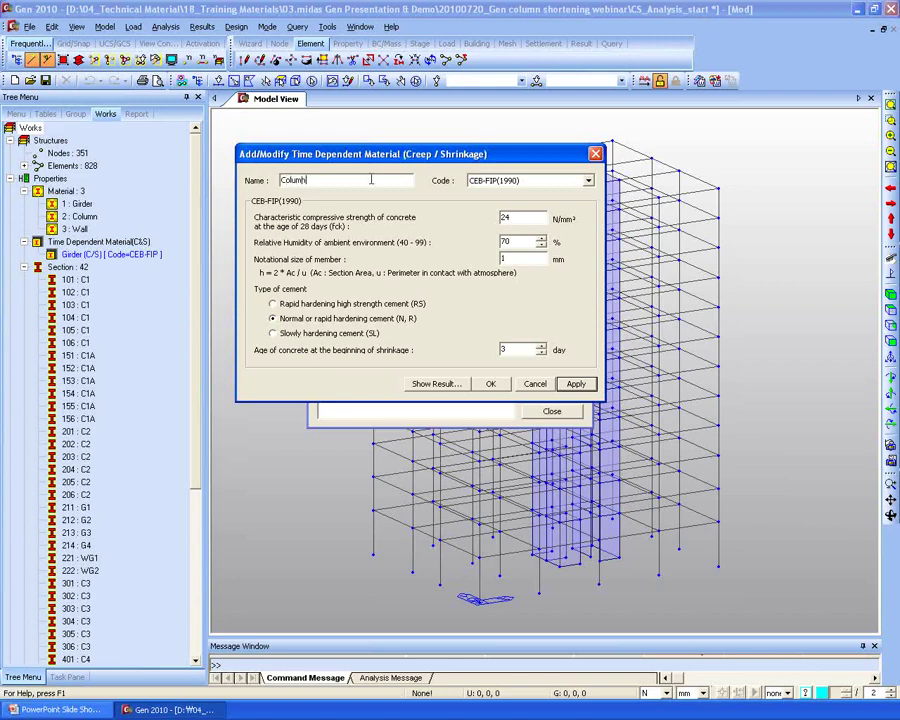
# Step: Add a second creep/shrinkage material named Column with a 28 N/mm² compressive strength, previewing its creep curve
pyautogui.hotkey('shift', 'Home')
pyautogui.write('28')
pyautogui.click(457, 387)
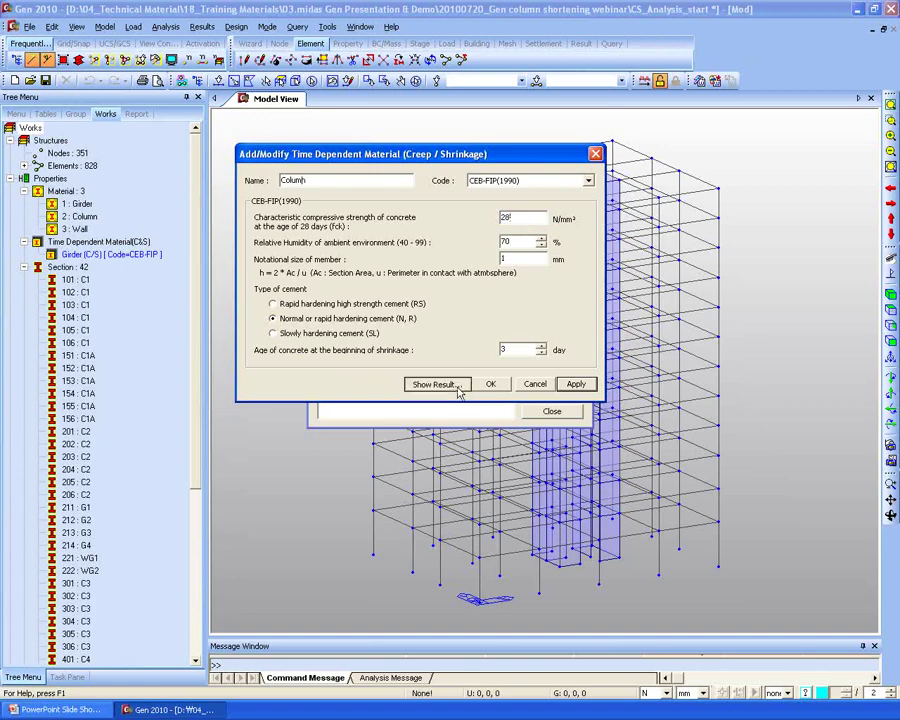
pyautogui.click(619, 409)
pyautogui.click(575, 384)
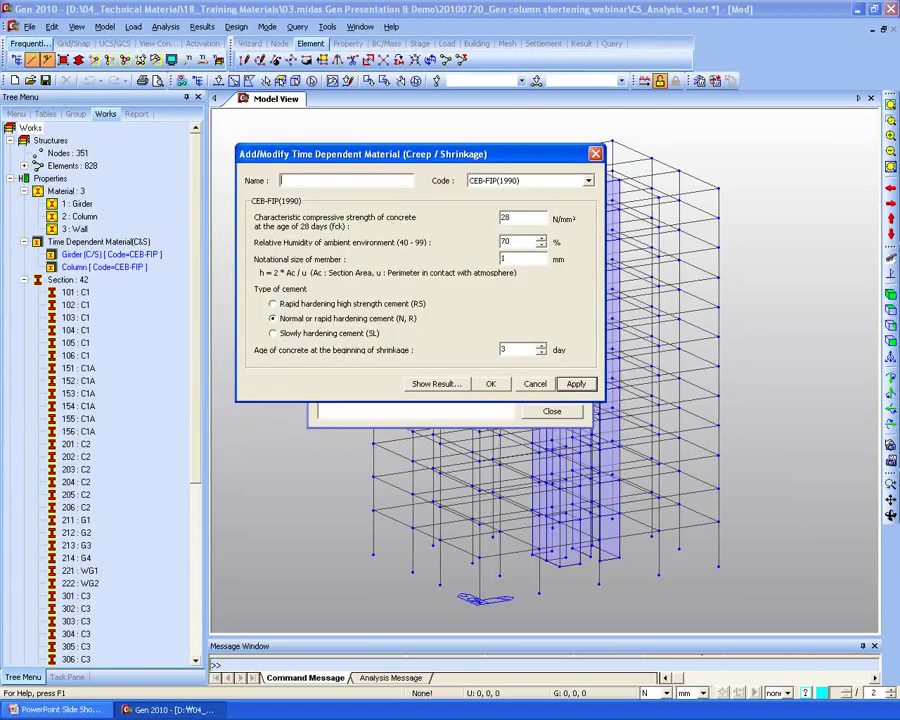
# Step: Add a third creep/shrinkage material named Wall (C/S) and close the creep/shrinkage material list
pyautogui.write('Wall (C/S')
pyautogui.click(490, 384)
pyautogui.click(555, 416)
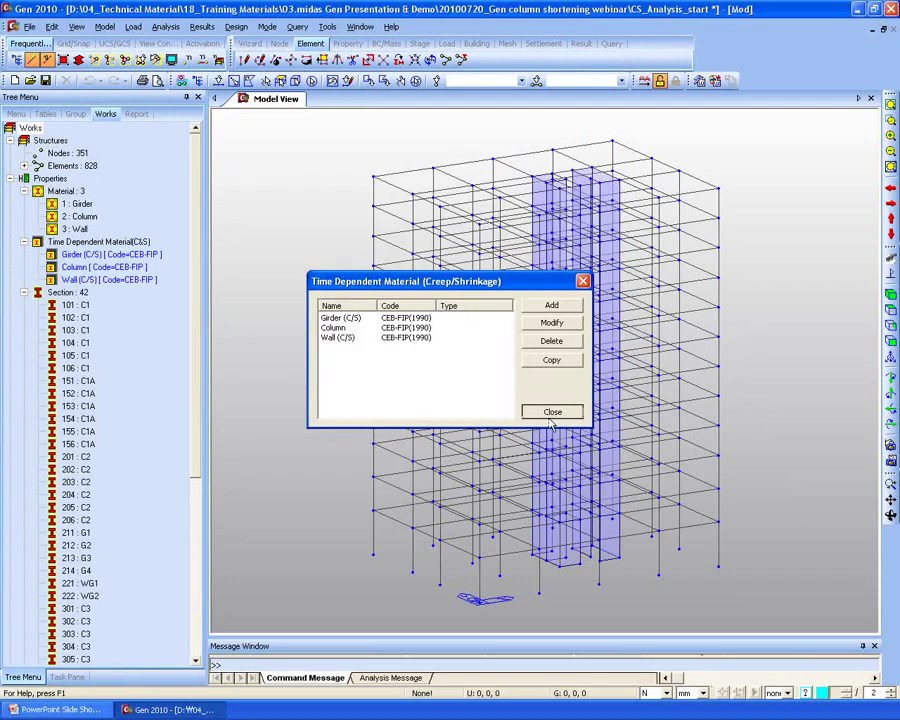
pyautogui.click(550, 416)
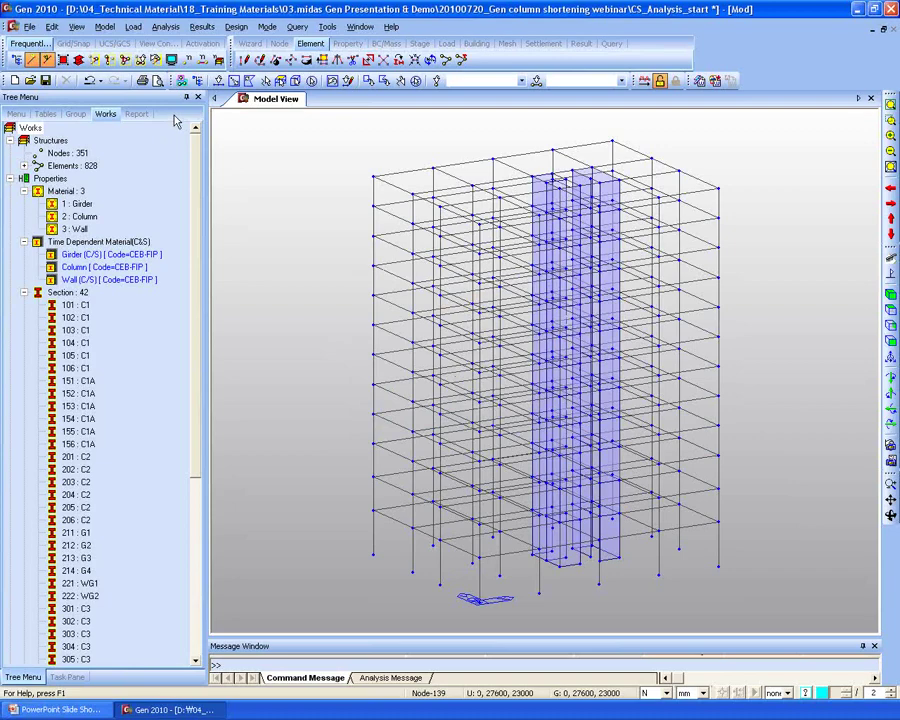
# Step: Add a compressive strength material named C24 using the CEB-FIP(1978) code with 24 N/mm² permanent strength, plotting its strength curve
pyautogui.click(106, 26)
pyautogui.moveTo(127, 26)
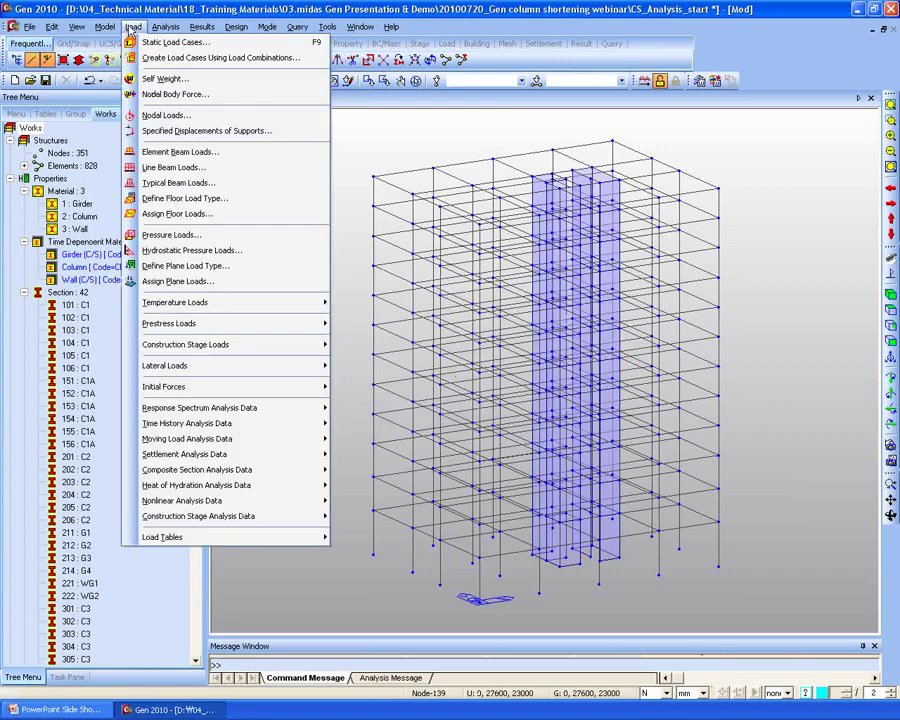
pyautogui.moveTo(150, 166)
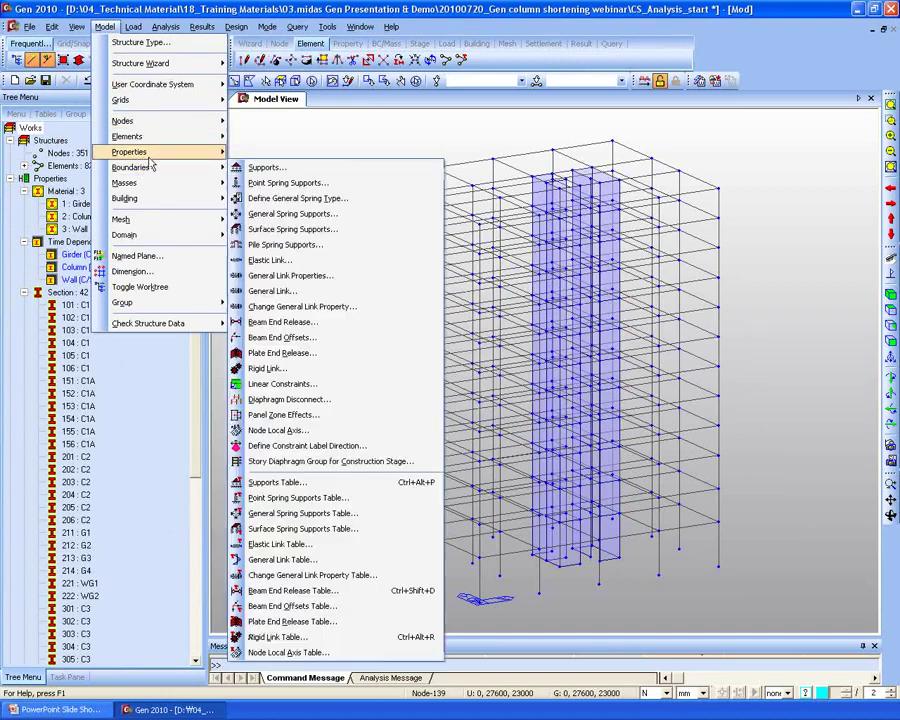
pyautogui.click(318, 210)
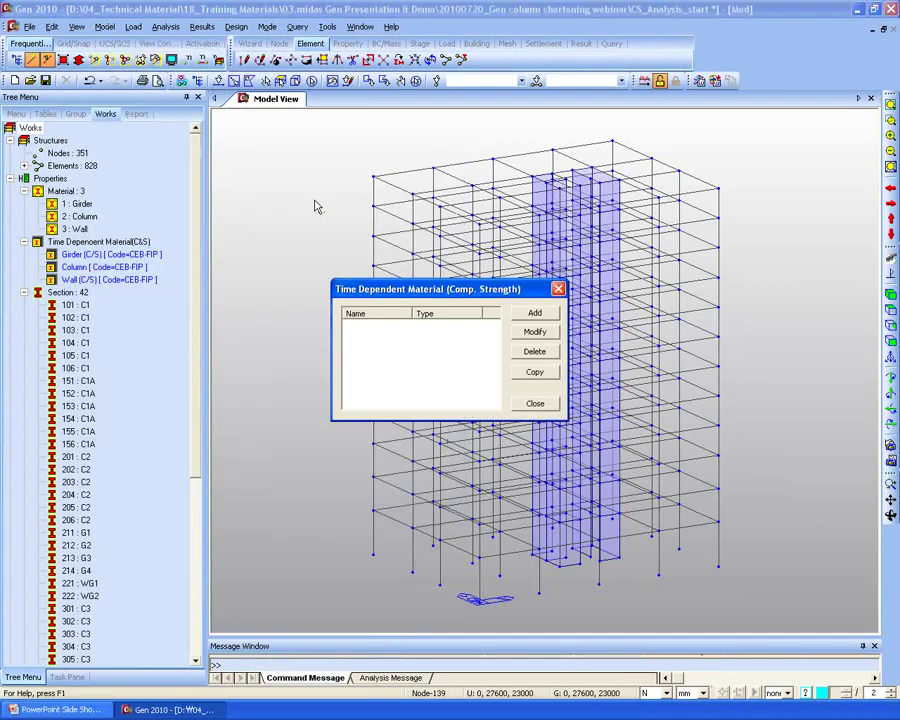
pyautogui.click(536, 314)
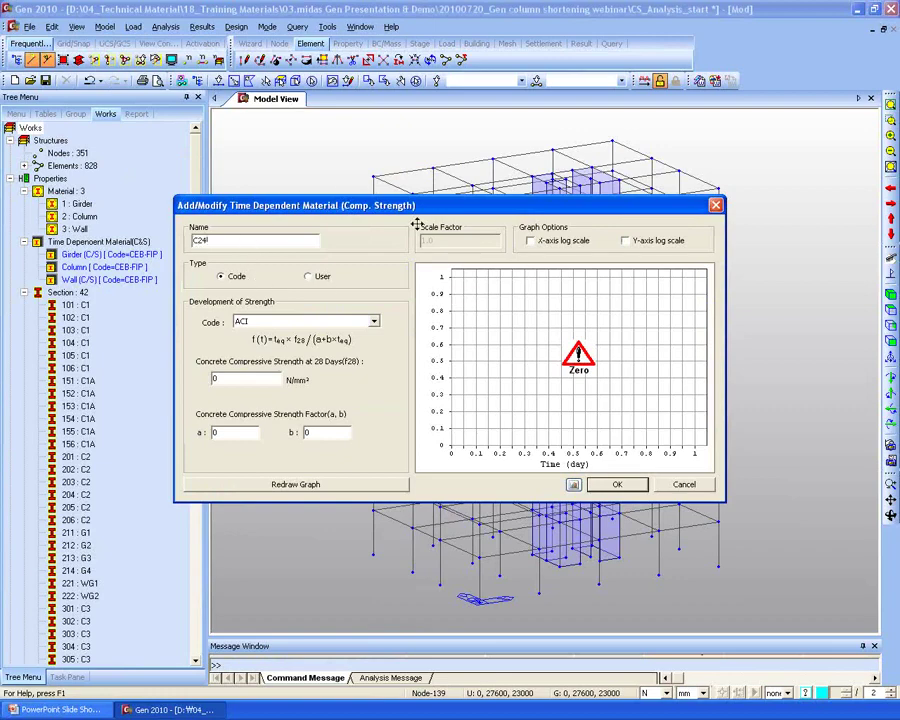
pyautogui.click(257, 323)
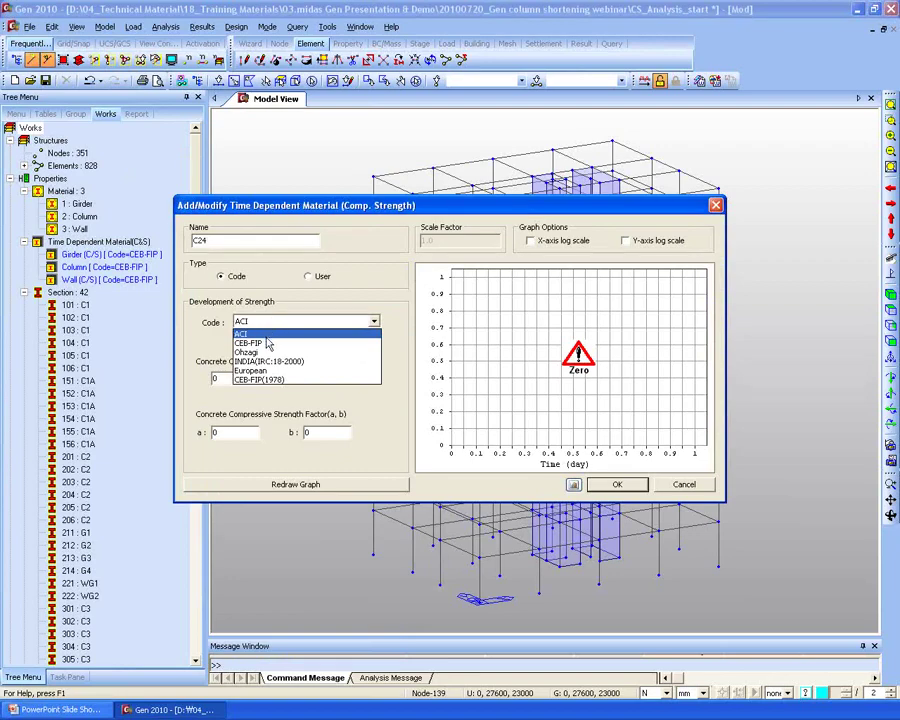
pyautogui.click(278, 381)
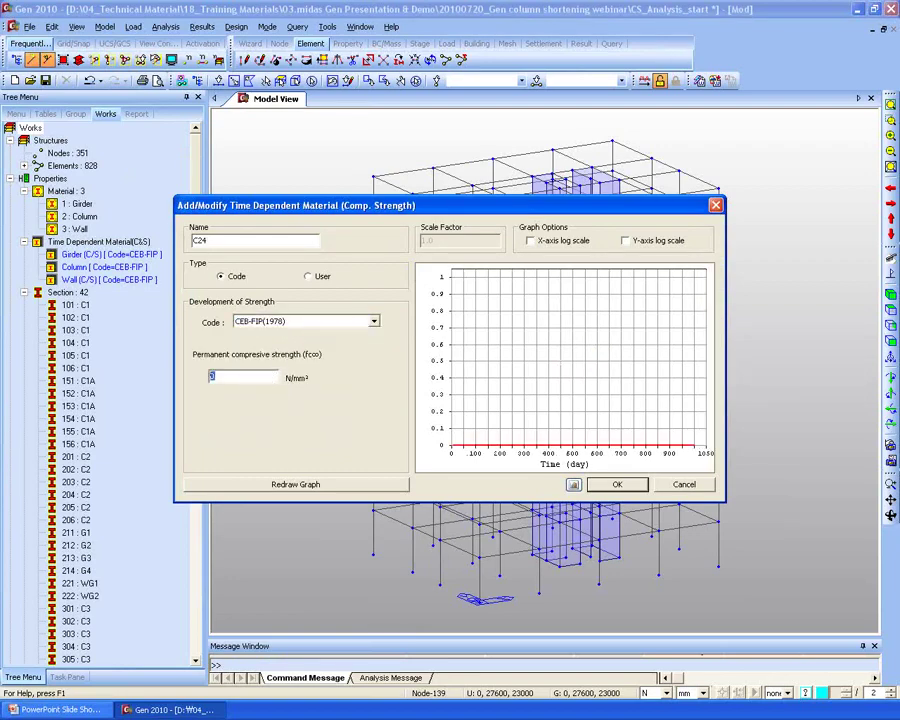
pyautogui.click(306, 486)
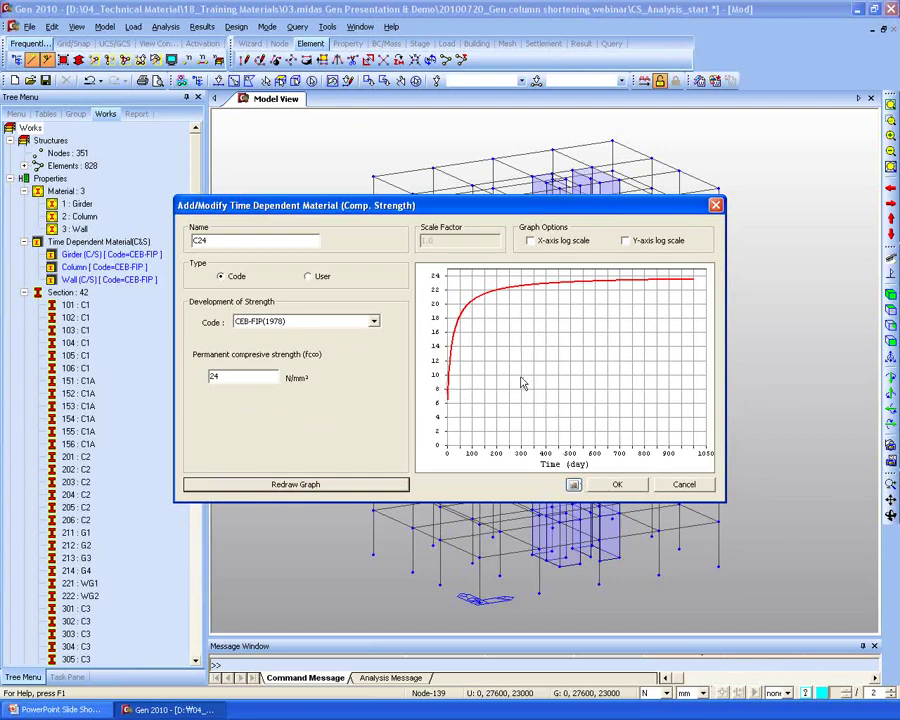
pyautogui.click(617, 484)
# Step: Add a compressive strength material named C28 using CEB-FIP(1978) with 28 N/mm² permanent strength, and close the strength material list
pyautogui.click(535, 313)
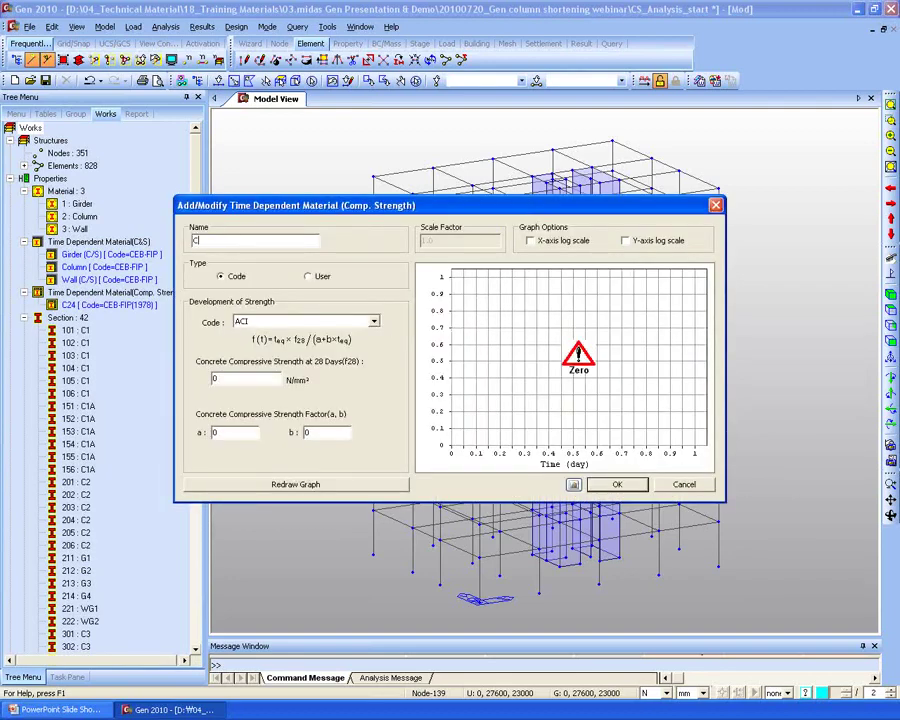
pyautogui.click(272, 321)
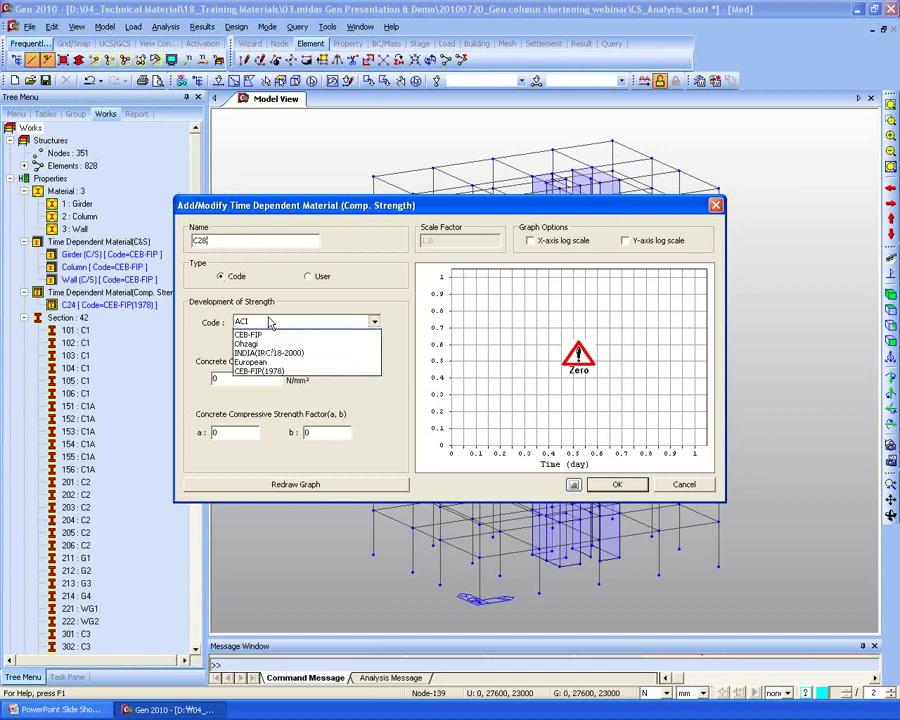
pyautogui.click(292, 380)
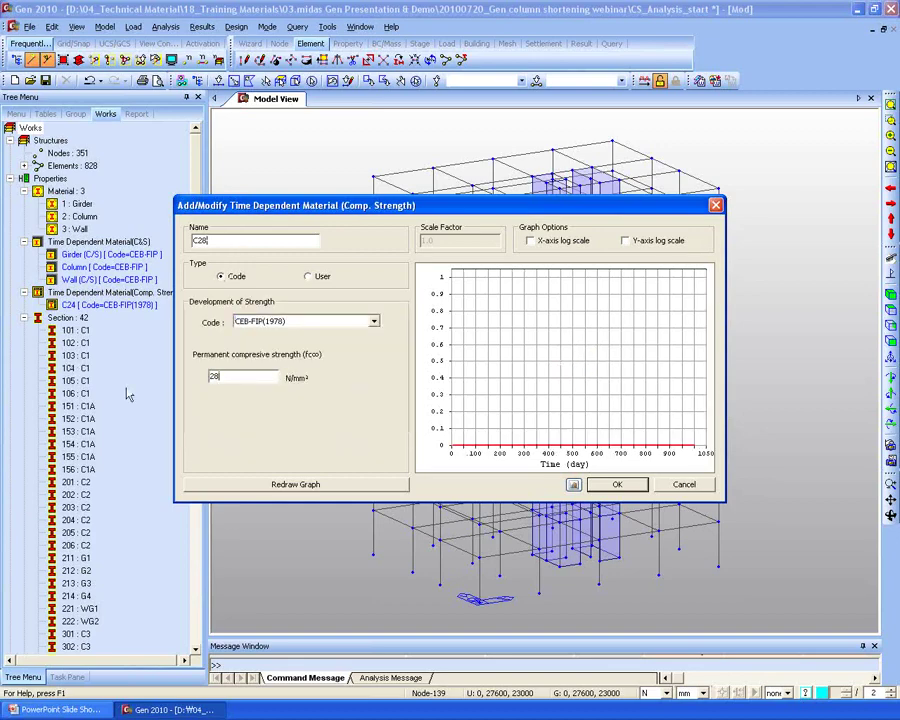
pyautogui.click(345, 484)
pyautogui.click(621, 485)
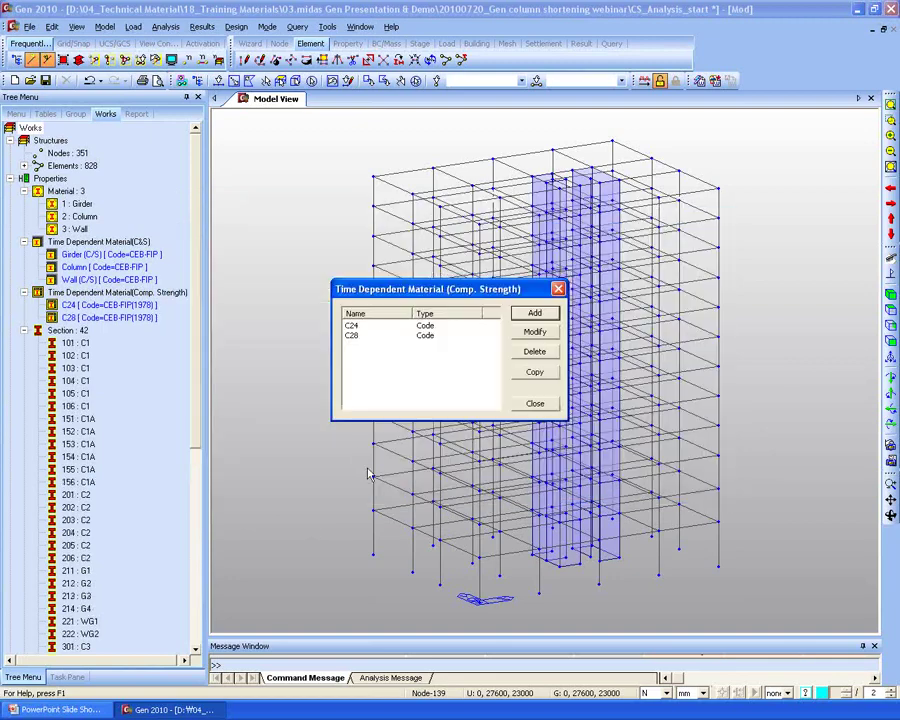
pyautogui.click(535, 403)
pyautogui.click(139, 307)
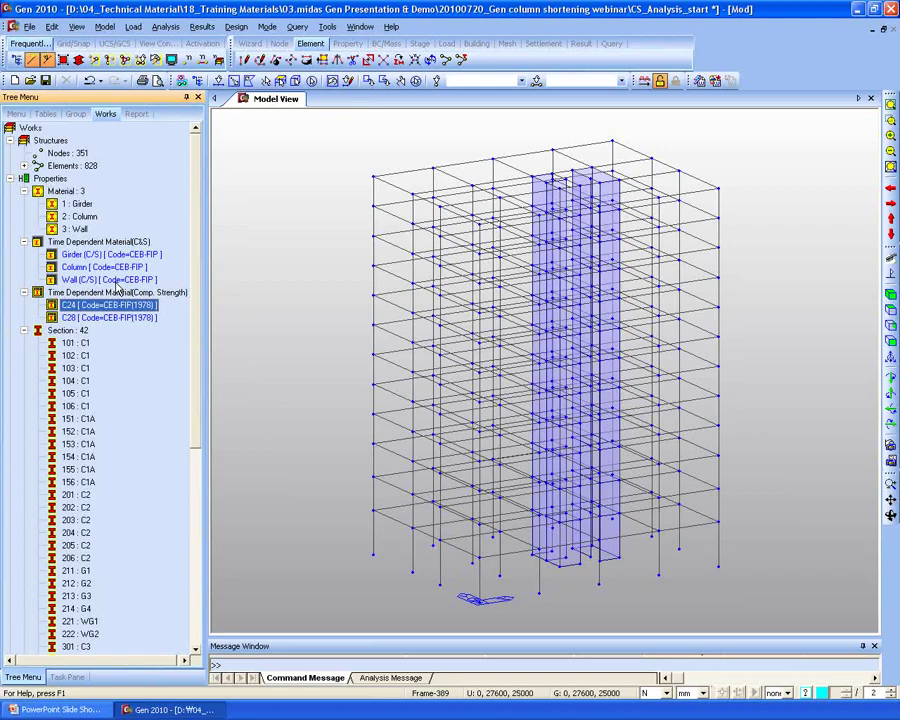
pyautogui.click(99, 256)
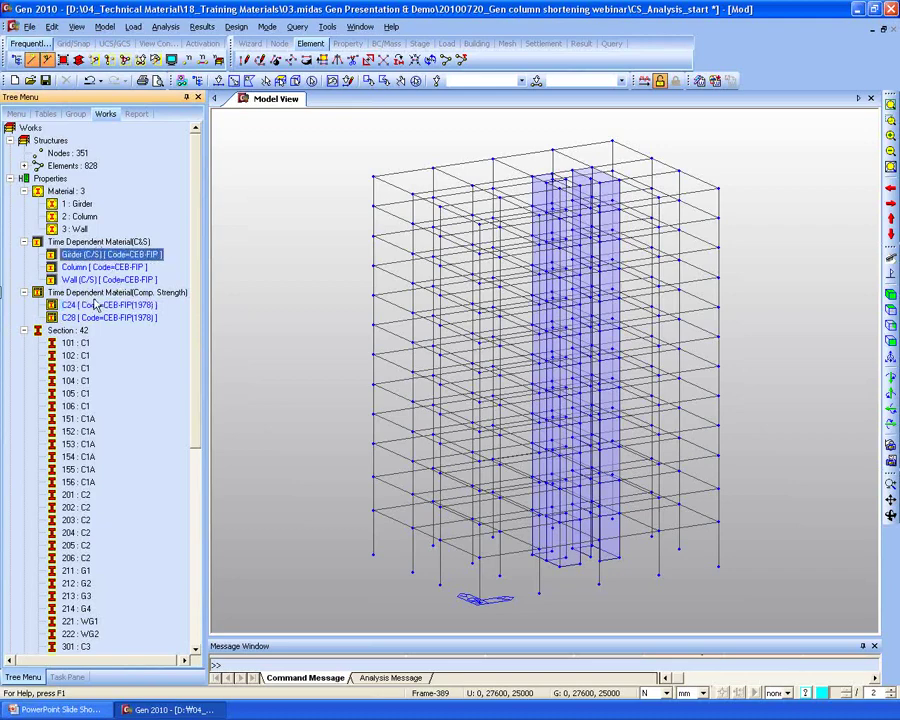
pyautogui.click(82, 204)
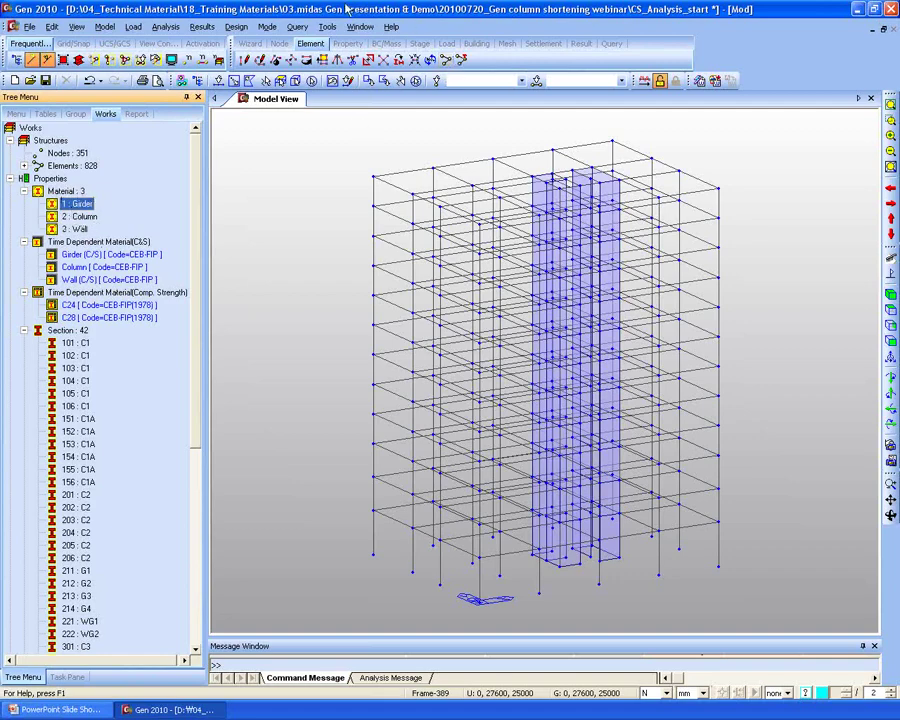
# Step: Link the Girder material to the Girder (C/S) creep/shrinkage and C24 compressive strength time dependent materials
pyautogui.click(104, 26)
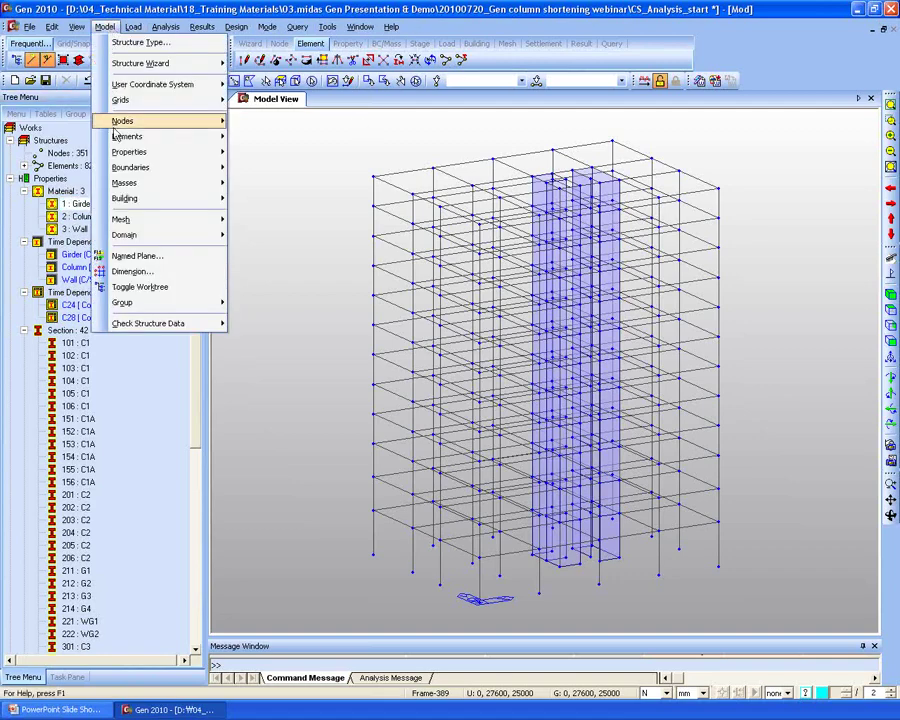
pyautogui.moveTo(134, 155)
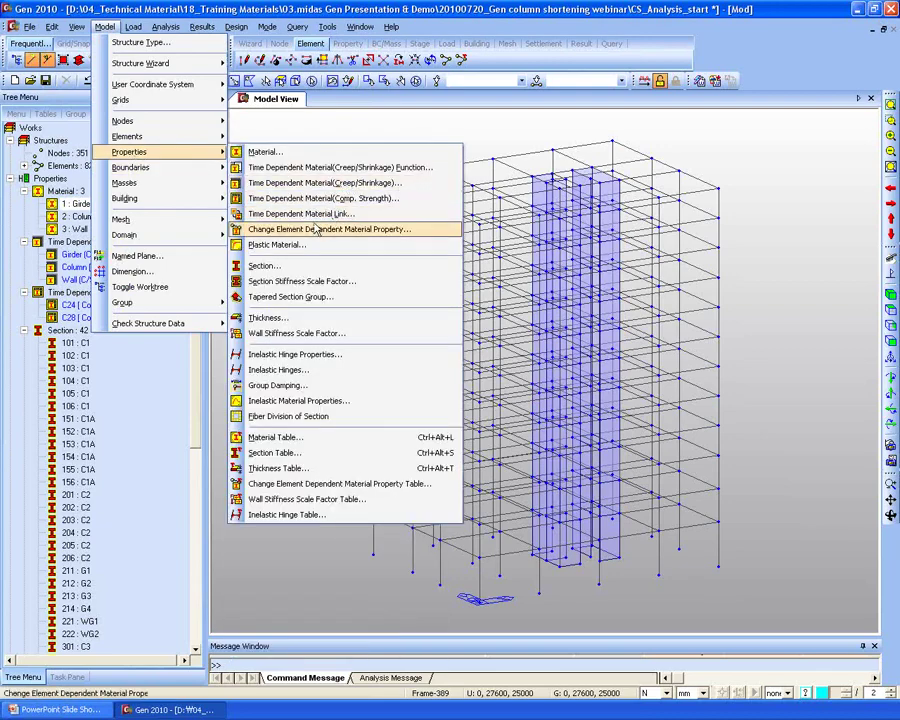
pyautogui.click(365, 216)
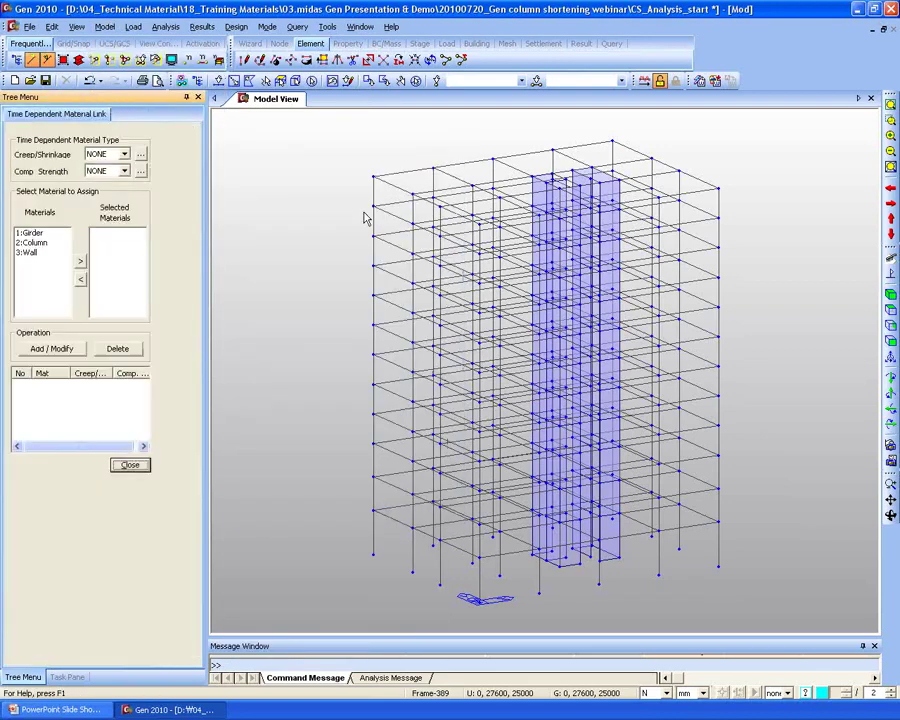
pyautogui.click(124, 154)
pyautogui.click(104, 176)
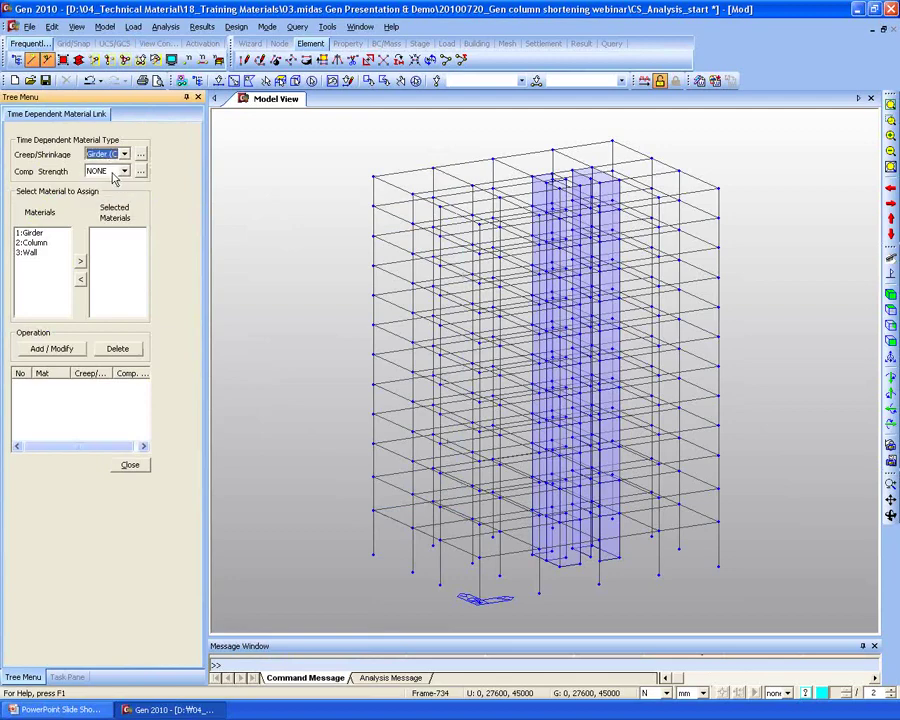
pyautogui.click(124, 171)
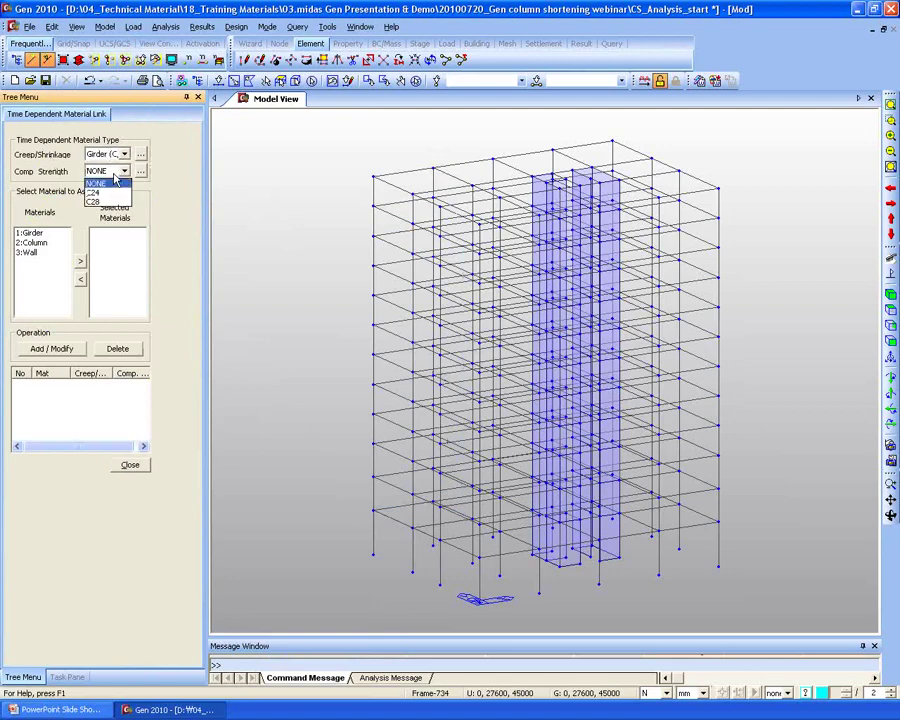
pyautogui.click(100, 189)
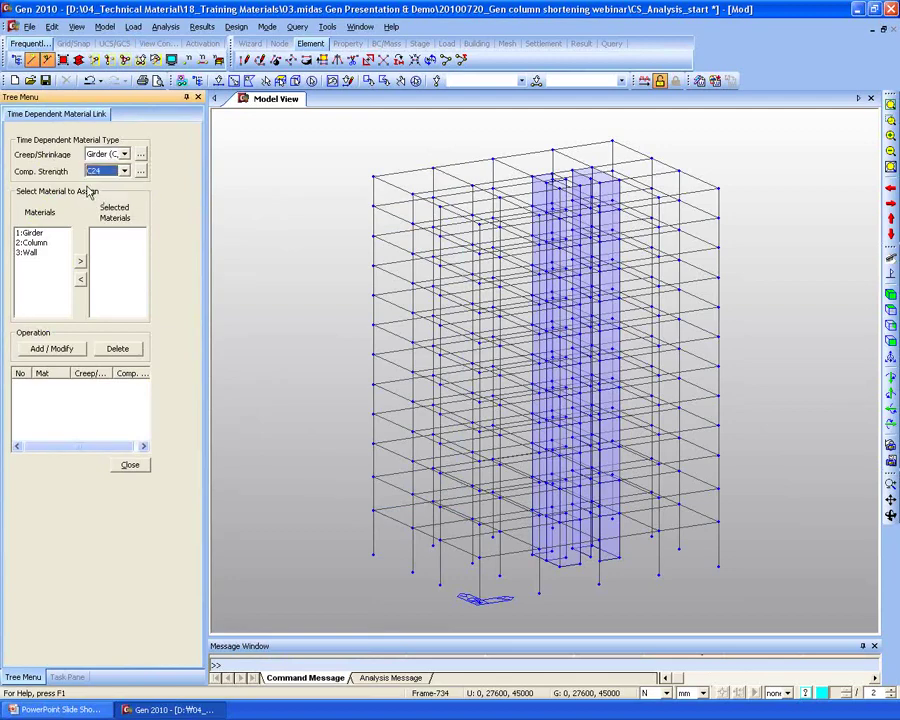
pyautogui.click(27, 232)
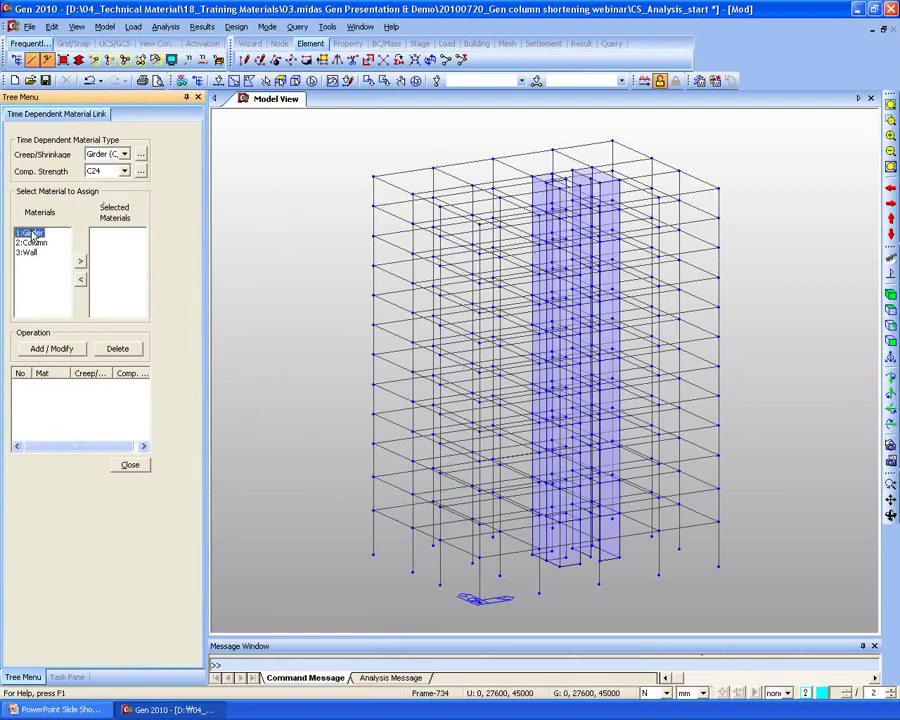
pyautogui.click(80, 261)
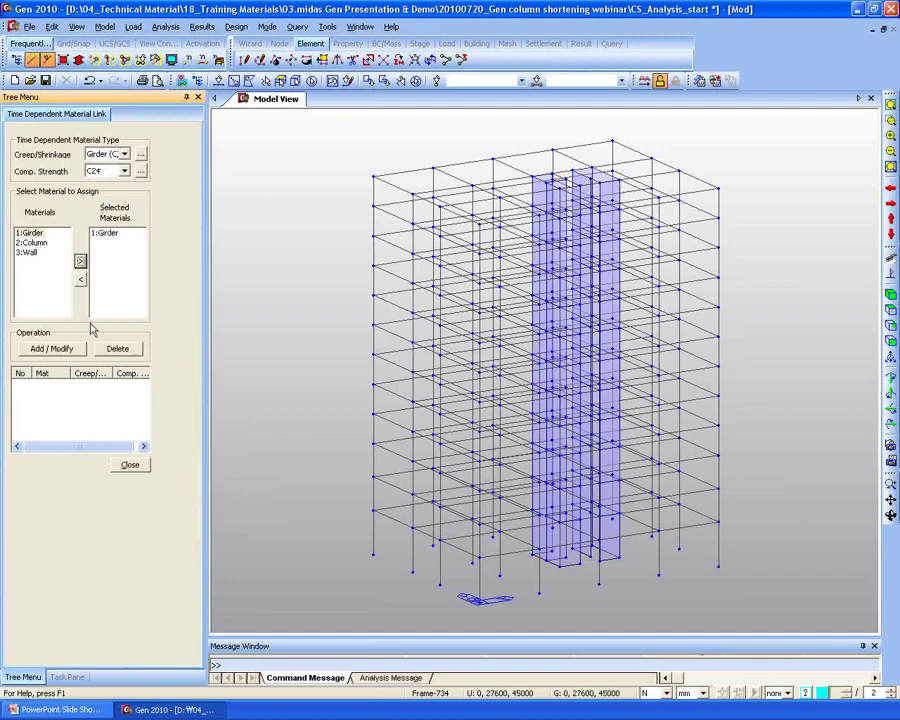
pyautogui.click(58, 350)
pyautogui.click(88, 387)
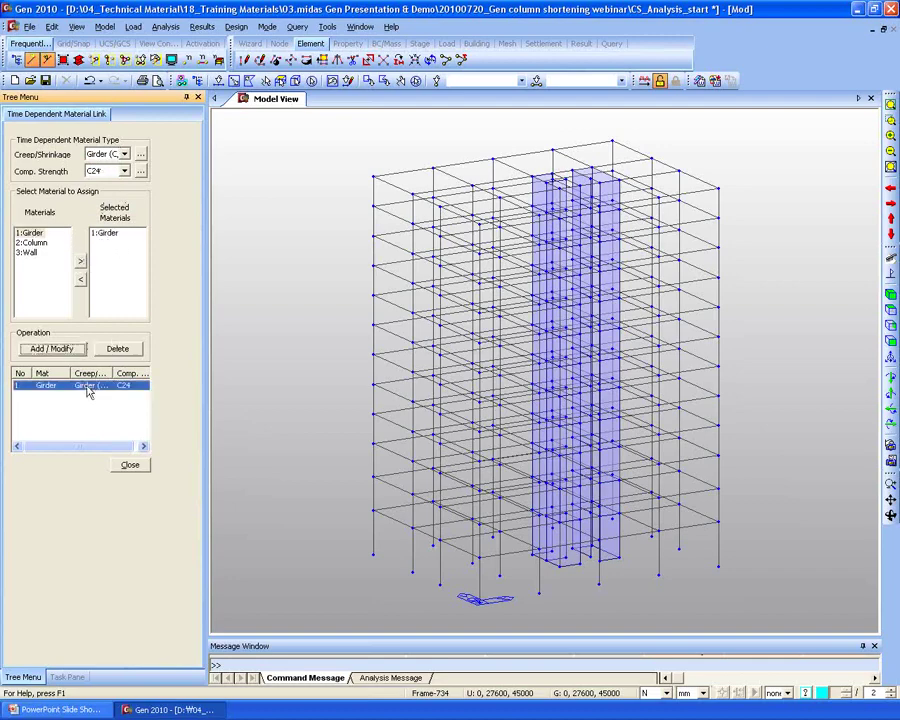
# Step: Link only the Column material to the Column creep/shrinkage and C28 compressive strength time dependent materials
pyautogui.click(117, 155)
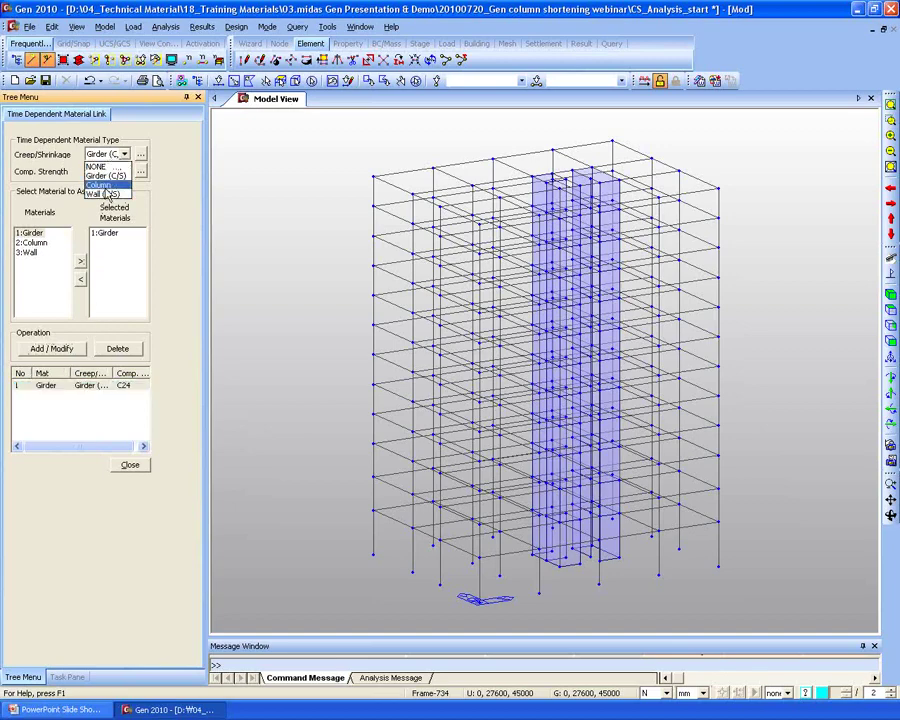
pyautogui.click(99, 179)
pyautogui.click(124, 171)
pyautogui.click(100, 188)
pyautogui.click(33, 242)
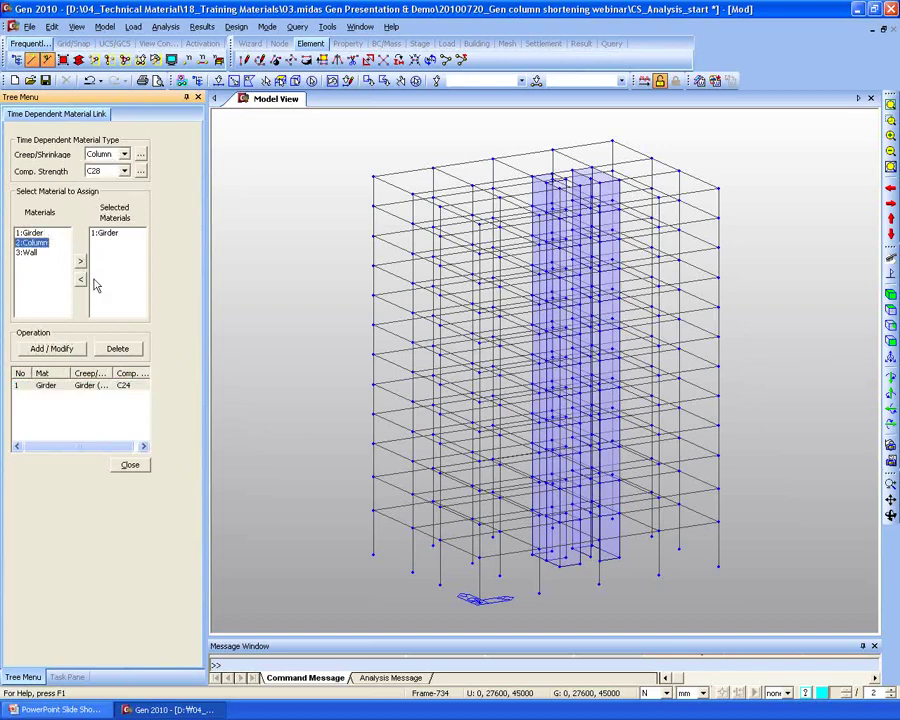
pyautogui.click(106, 233)
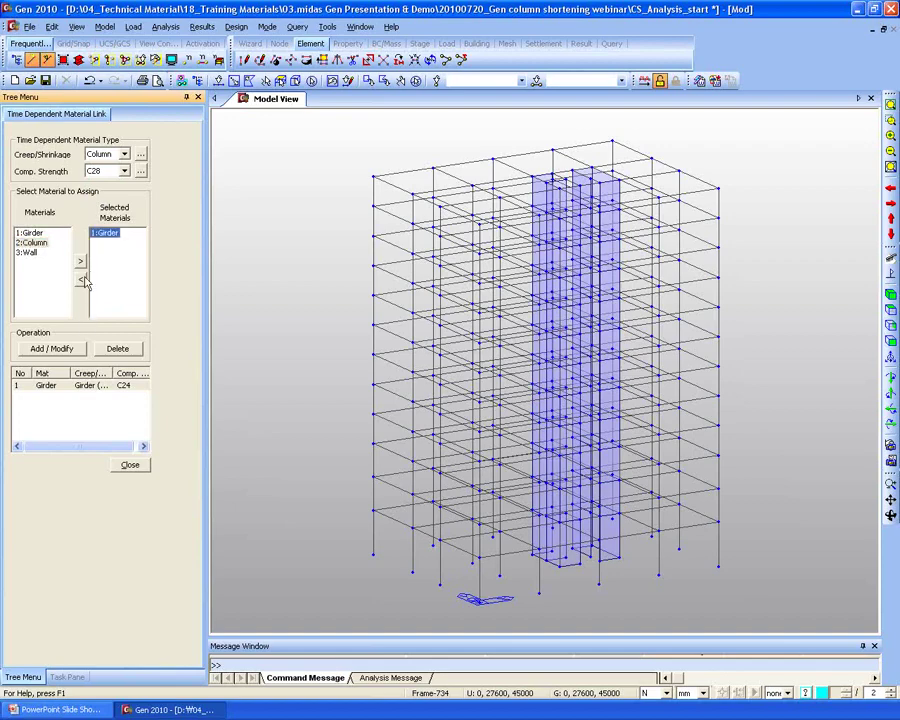
pyautogui.click(80, 279)
pyautogui.click(33, 242)
pyautogui.click(80, 260)
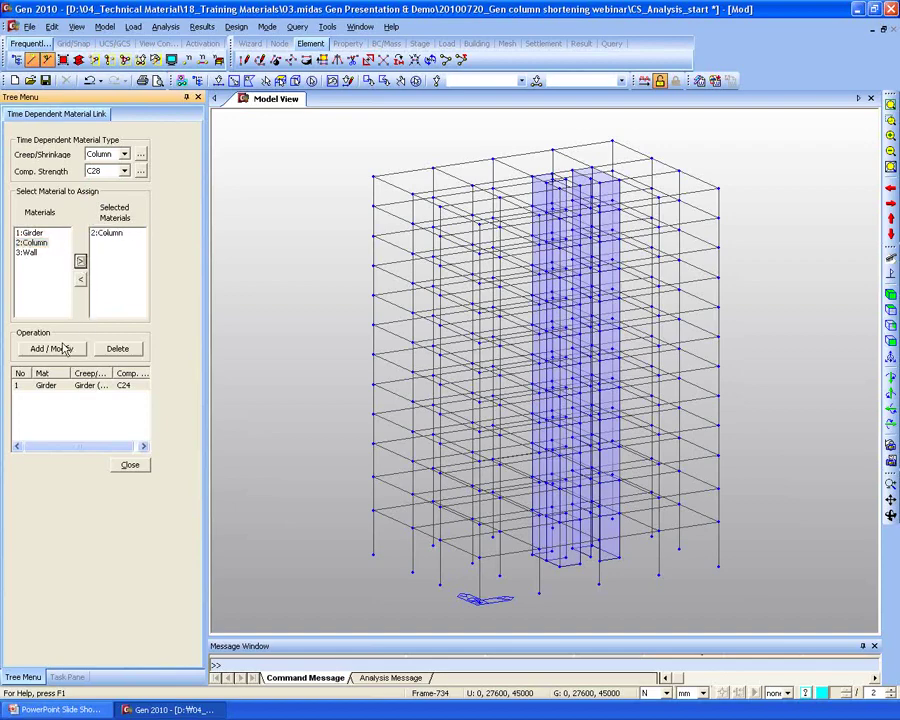
pyautogui.click(70, 348)
# Step: Link the Wall material to Wall (C/S) creep/shrinkage and C28 compressive strength, and close the time dependent material link settings
pyautogui.click(107, 155)
pyautogui.click(105, 193)
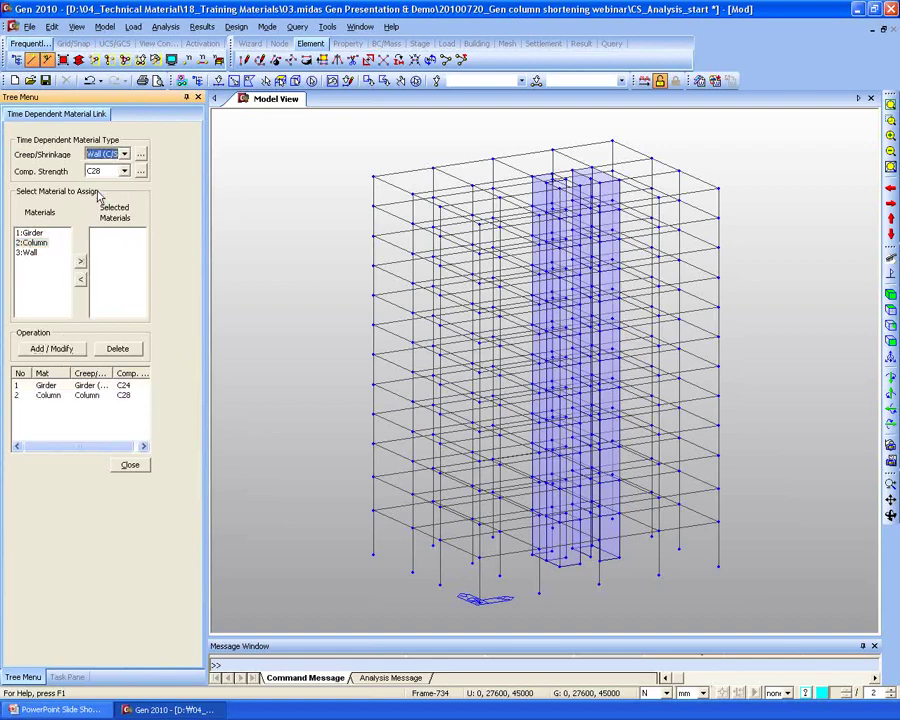
pyautogui.click(123, 171)
pyautogui.click(100, 198)
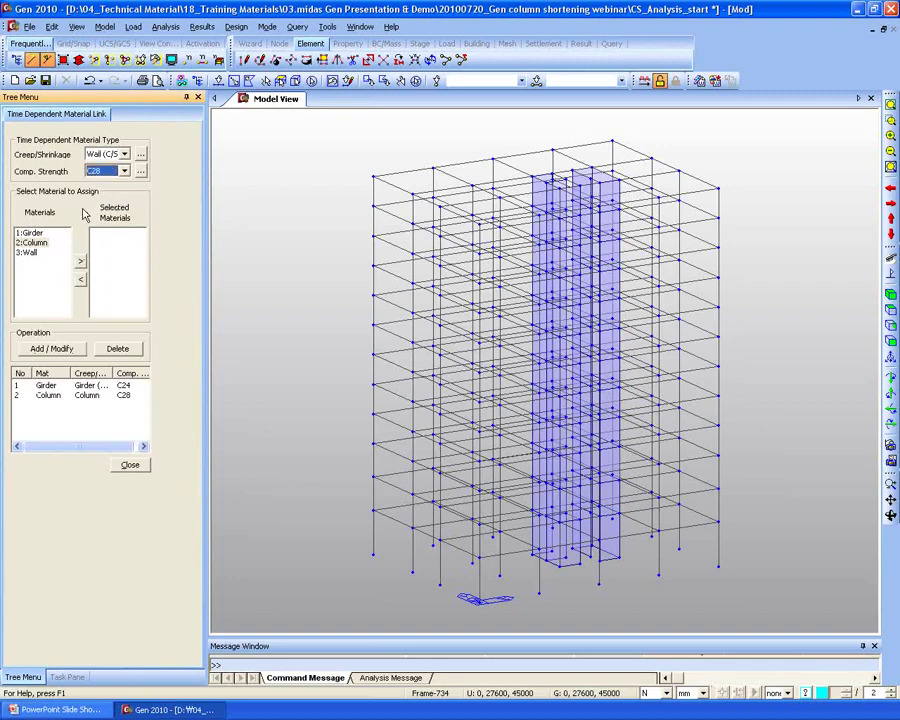
pyautogui.click(27, 252)
pyautogui.click(80, 260)
pyautogui.click(52, 348)
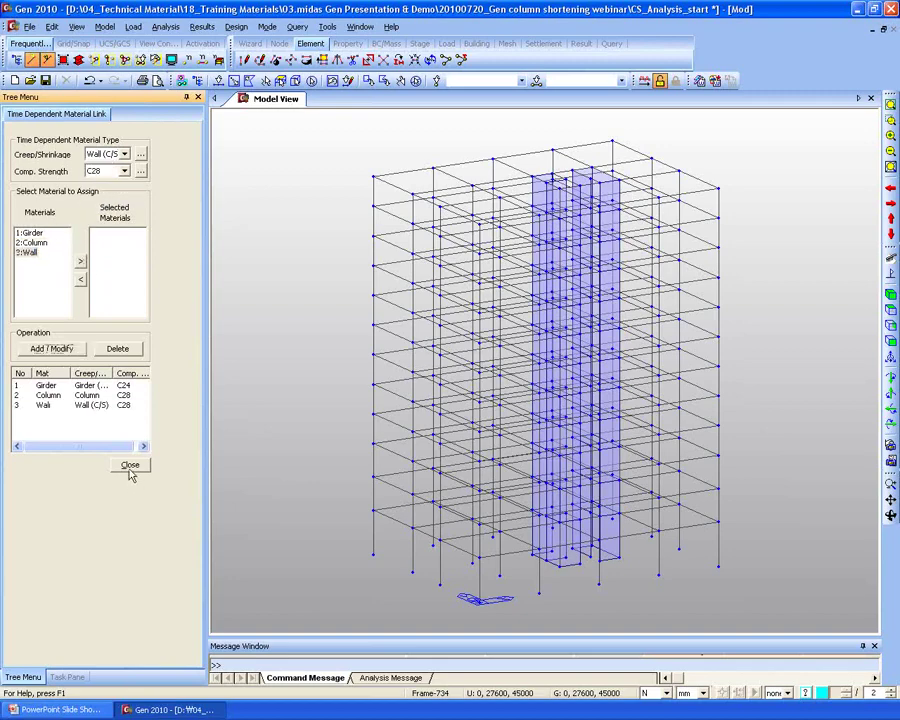
pyautogui.click(129, 465)
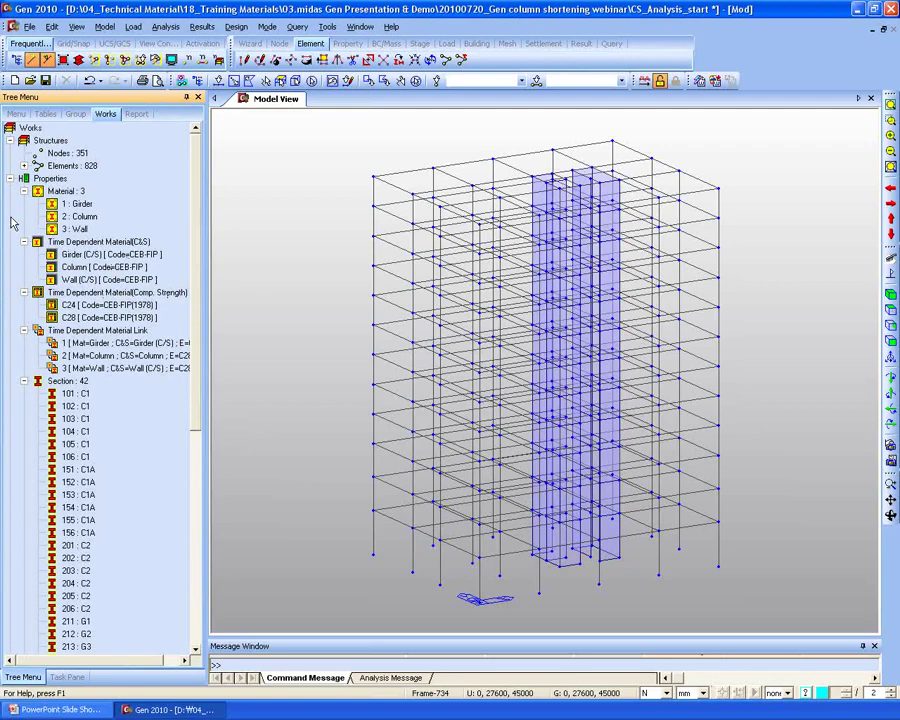
# Step: Assign an auto-calculated notational size of member to all elements, using the CEB-FIP code with a = 0.5
pyautogui.click(132, 27)
pyautogui.click(132, 27)
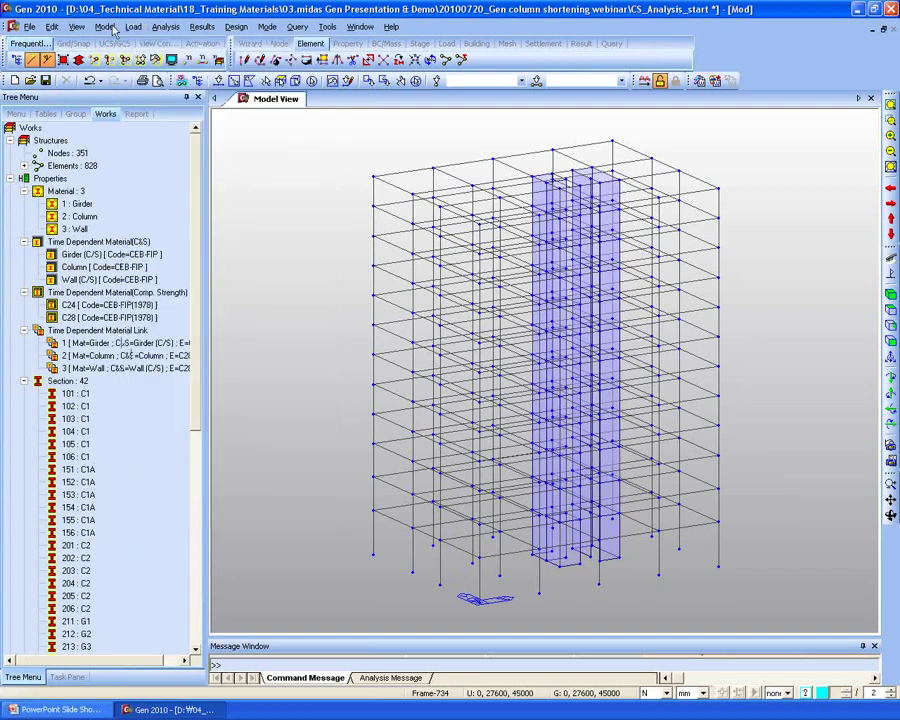
pyautogui.click(105, 27)
pyautogui.moveTo(200, 151)
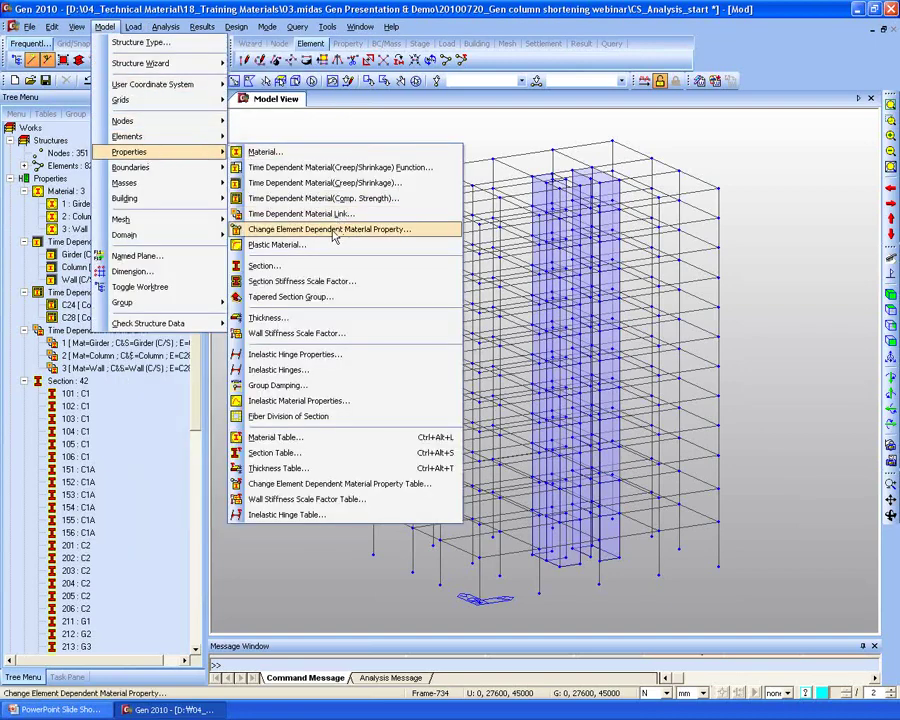
pyautogui.click(254, 237)
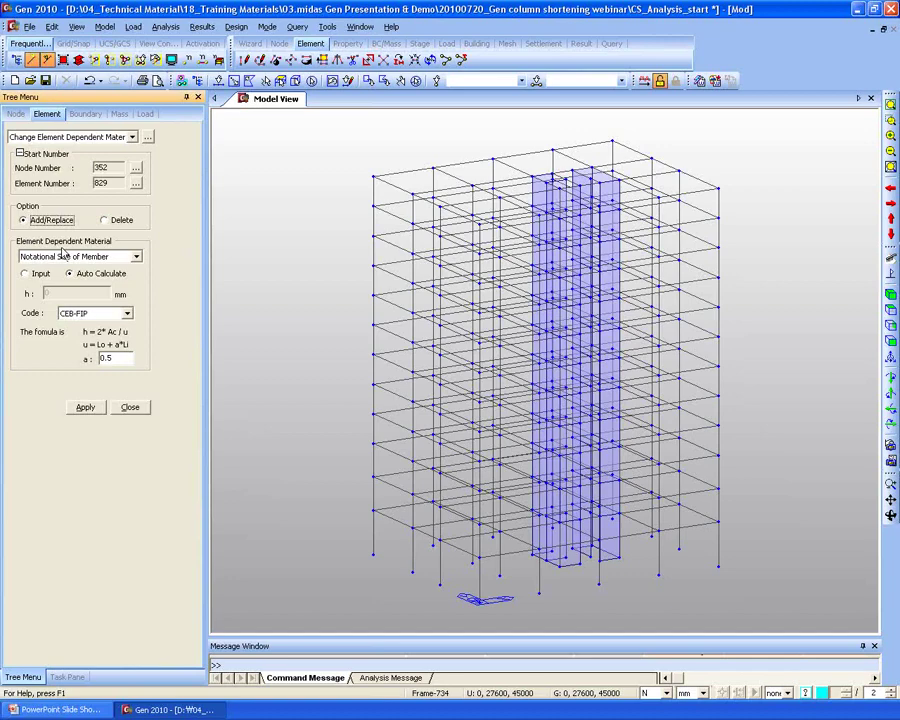
pyautogui.click(94, 314)
pyautogui.click(68, 325)
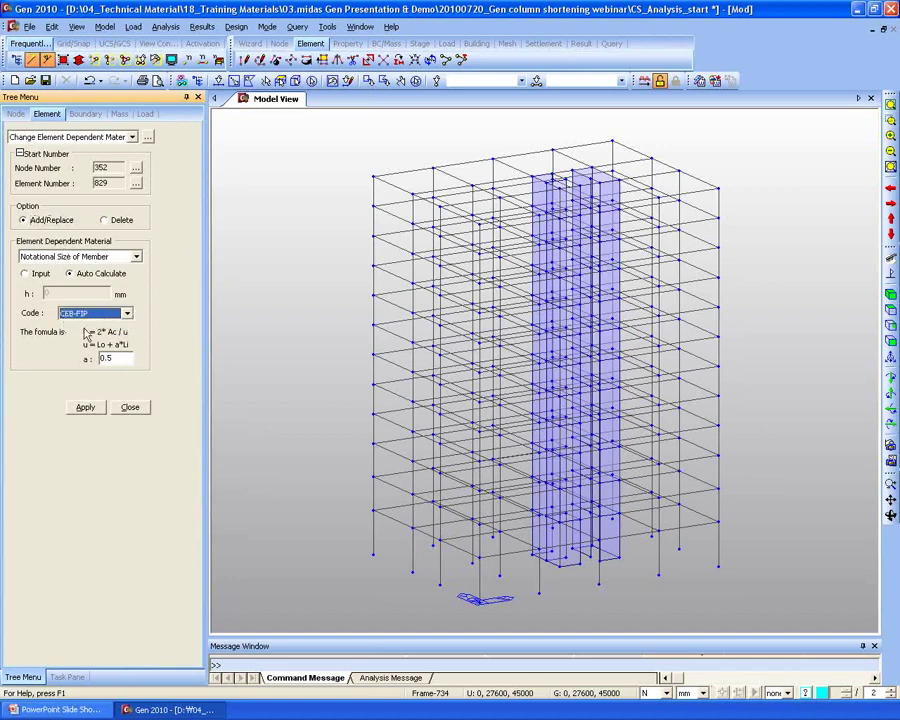
pyautogui.click(313, 82)
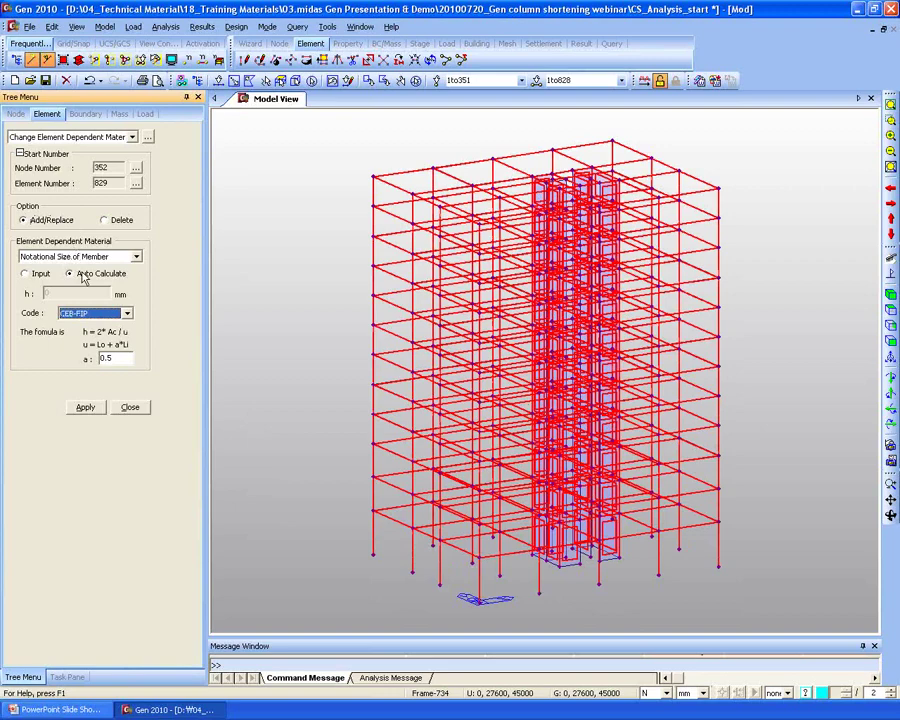
pyautogui.click(85, 407)
pyautogui.click(130, 407)
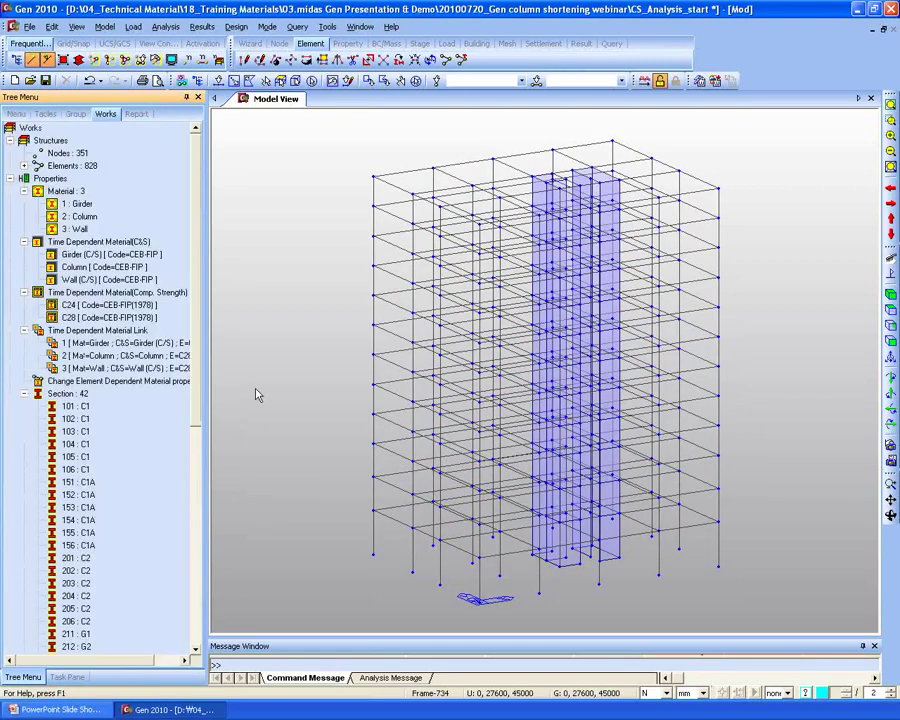
# Step: Collapse the section list and open automatic generation in the Construction Stage Wizard for Building Structure
pyautogui.click(24, 394)
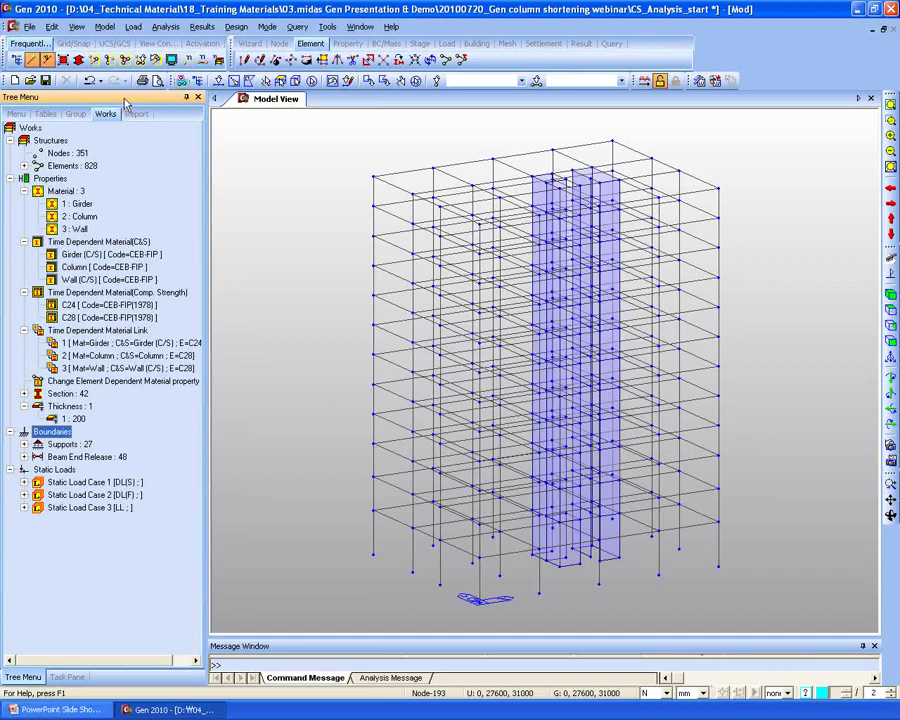
pyautogui.click(105, 27)
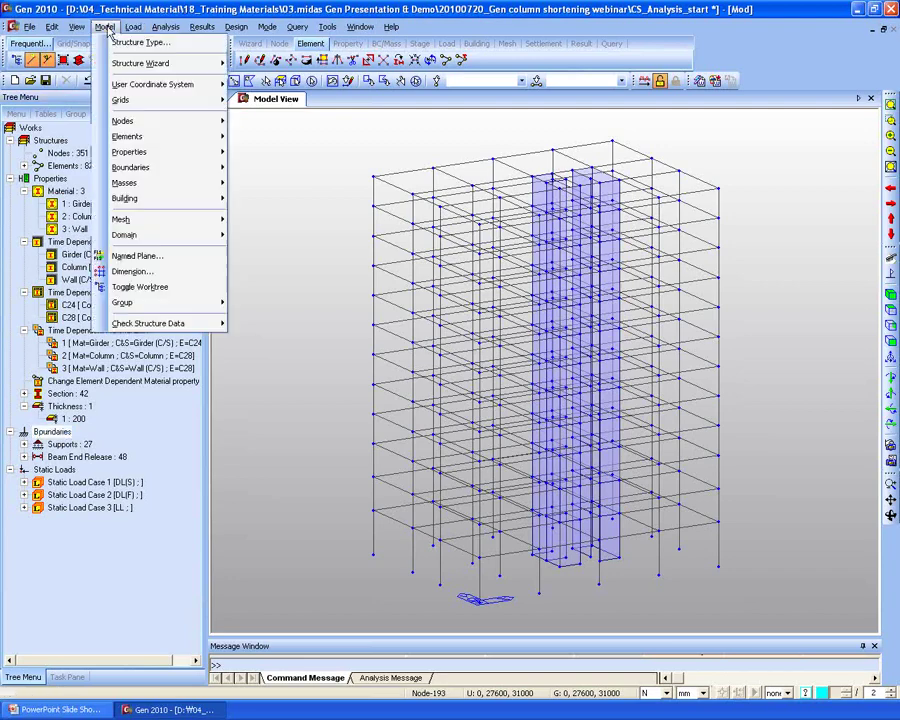
pyautogui.moveTo(130, 28)
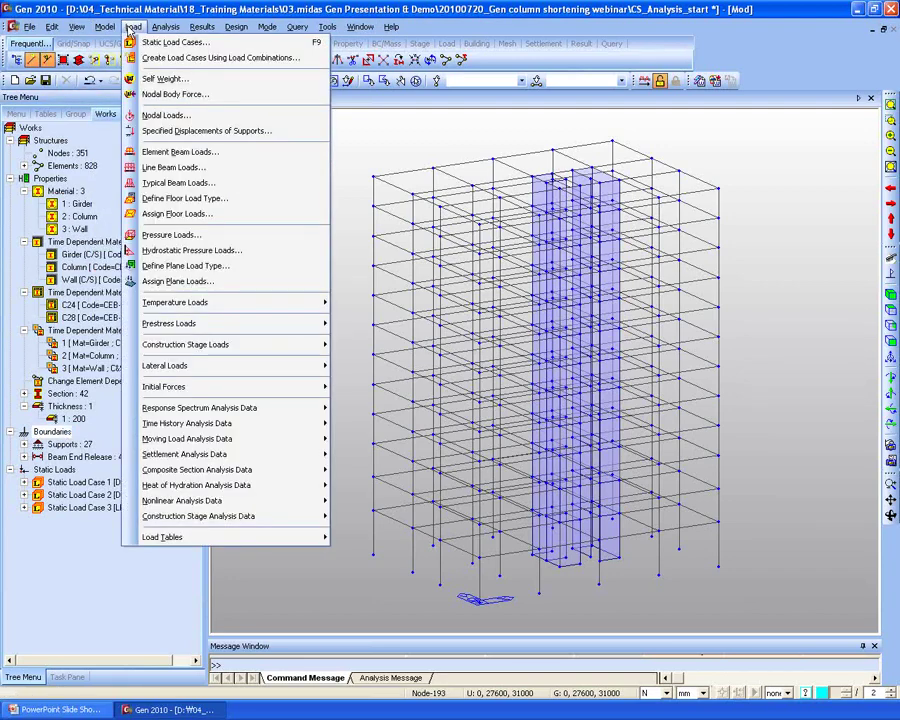
pyautogui.moveTo(178, 520)
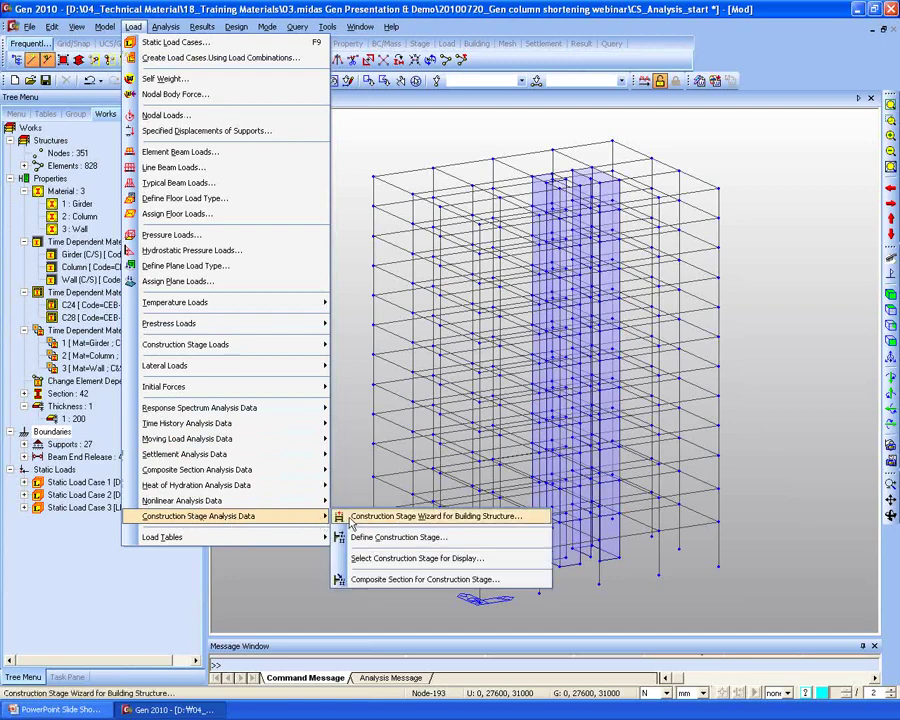
pyautogui.click(422, 518)
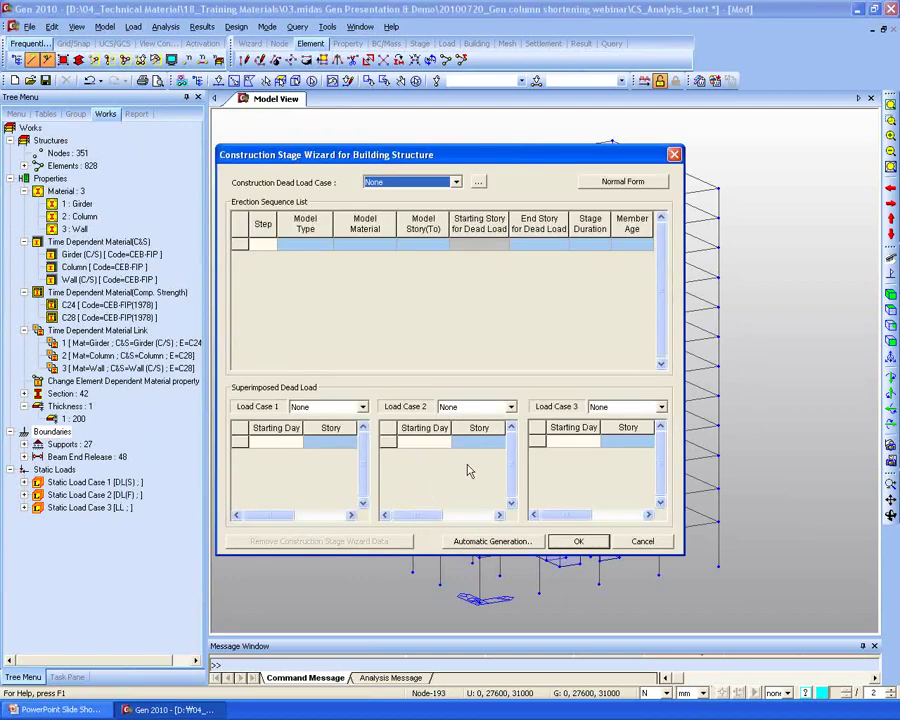
pyautogui.click(460, 541)
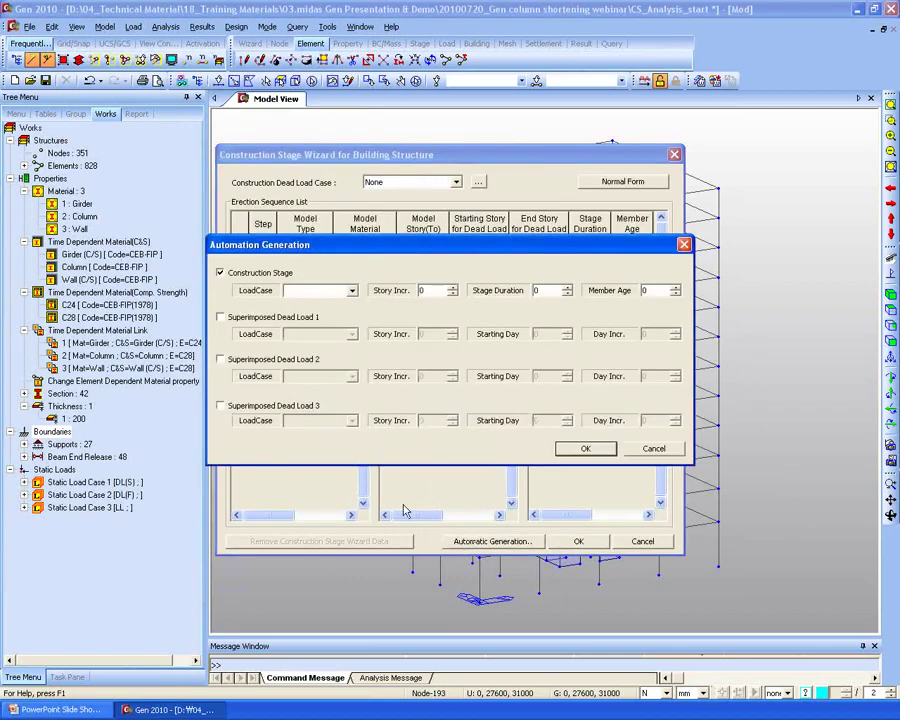
pyautogui.moveTo(331, 250); pyautogui.dragTo(248, 192)
# Step: Set the construction stage generation to load case DL(S), story increment 1, stage duration 7 and member age 19
pyautogui.click(264, 228)
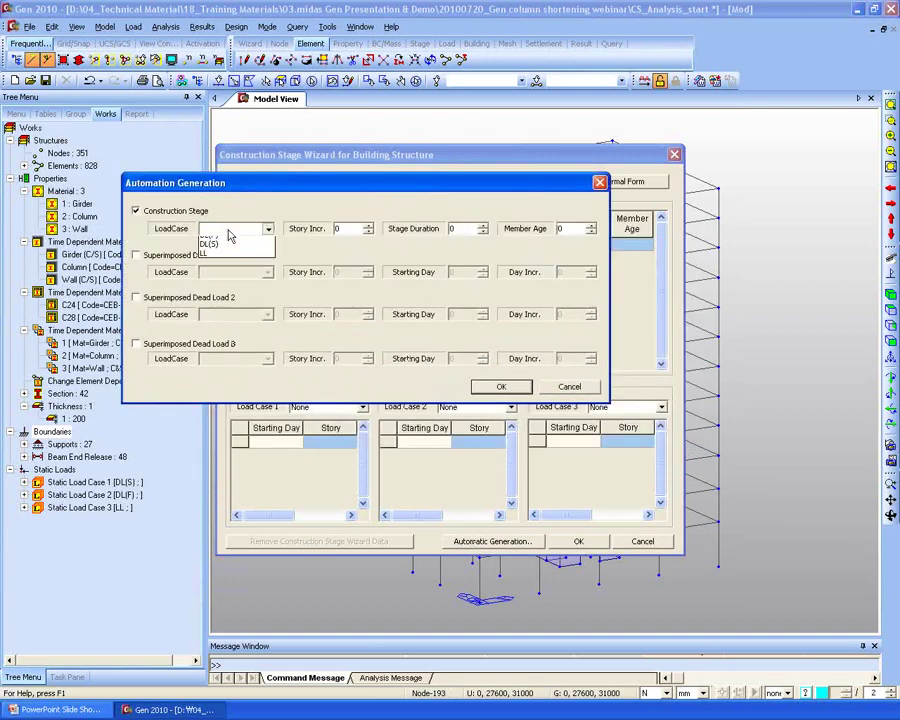
pyautogui.click(228, 253)
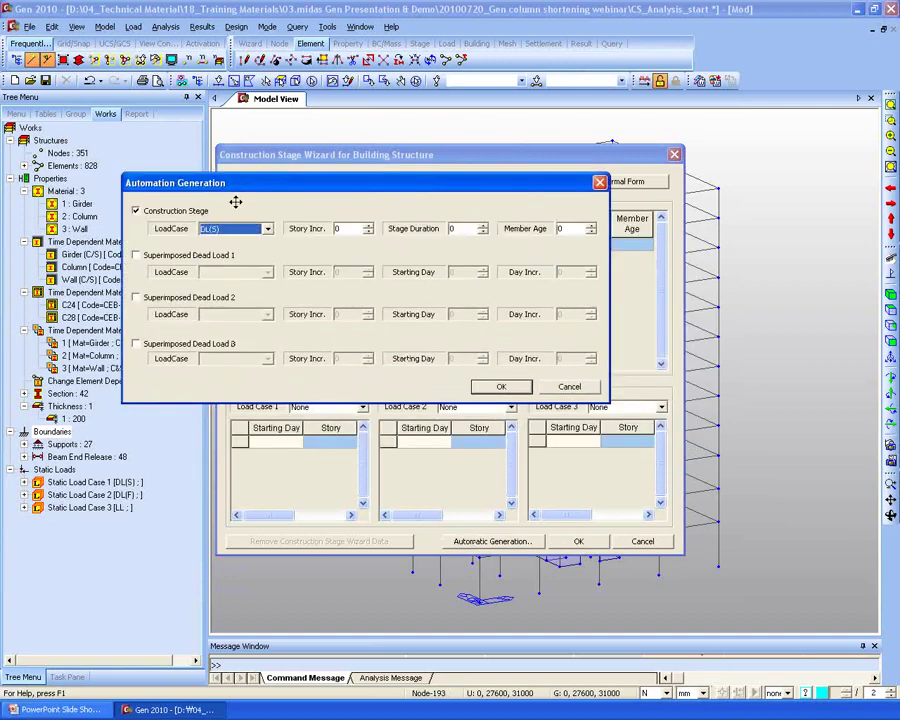
pyautogui.click(362, 232)
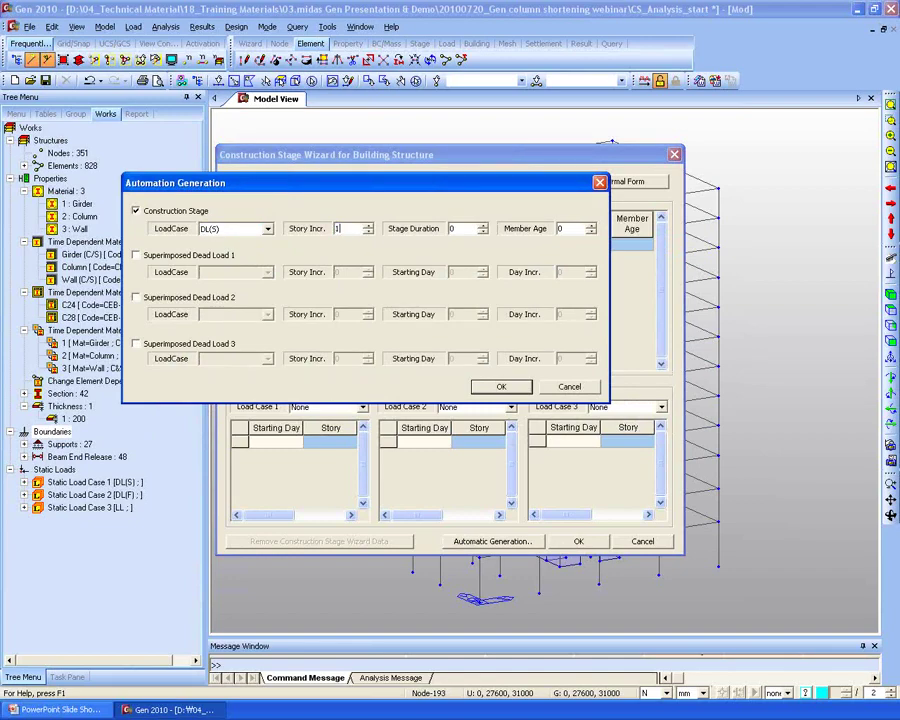
pyautogui.press('Tab')
pyautogui.click(462, 231)
pyautogui.doubleClick(462, 231)
pyautogui.press('Tab')
# Step: Enable Superimposed Dead Load 1 with load case DL(F), story increment 3, starting day 71 and day increment 3
pyautogui.click(137, 255)
pyautogui.click(221, 277)
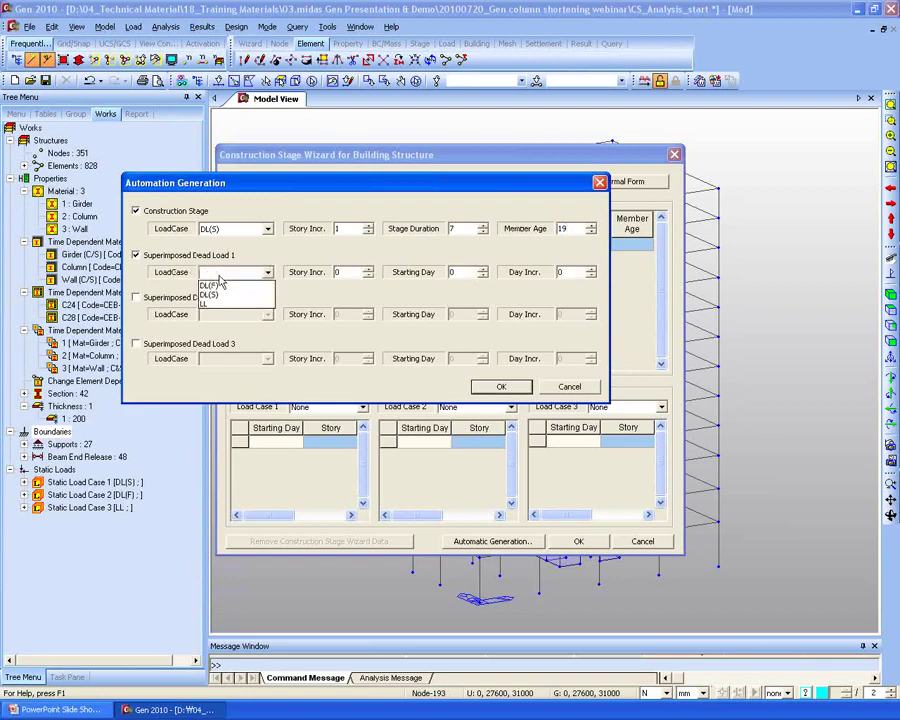
pyautogui.click(221, 285)
pyautogui.press('Tab')
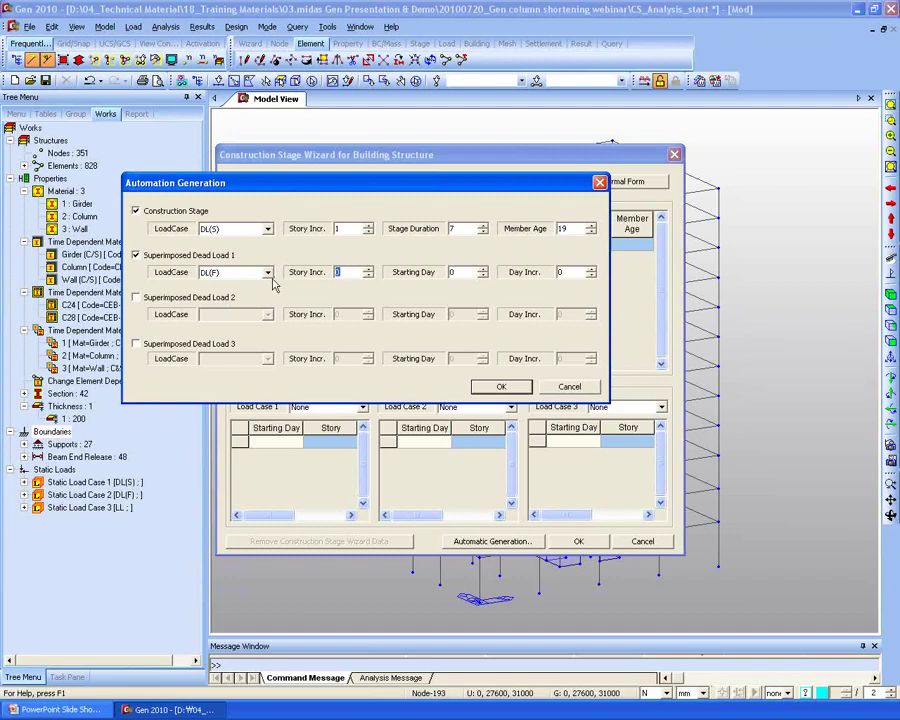
pyautogui.write('1')
pyautogui.click(347, 276)
pyautogui.press('Tab')
pyautogui.write('71')
pyautogui.press('Tab')
pyautogui.write('1')
# Step: Enable Superimposed Dead Load 2 with load case LL, story increment 12, starting day 112 and day increment 1, and generate the sequence
pyautogui.click(147, 302)
pyautogui.click(205, 314)
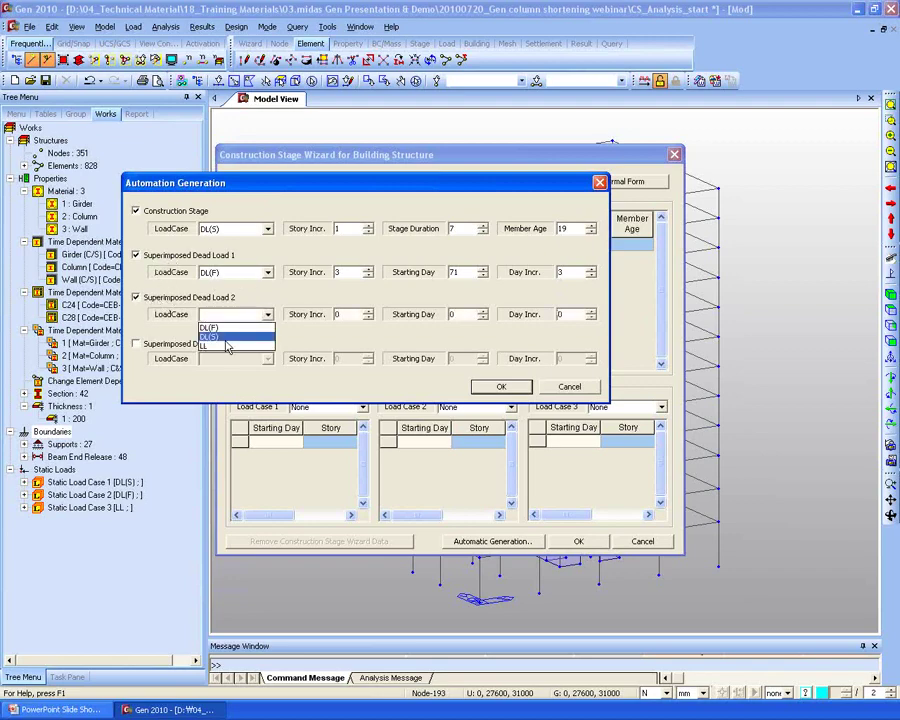
pyautogui.click(230, 343)
pyautogui.doubleClick(340, 314)
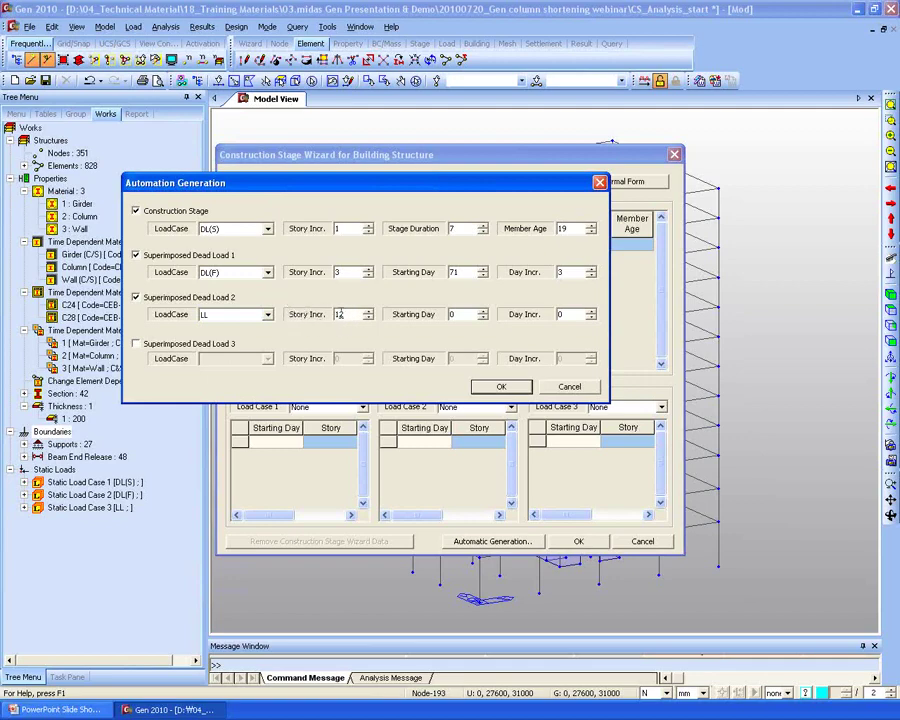
pyautogui.doubleClick(452, 314)
pyautogui.doubleClick(567, 315)
pyautogui.write('1')
pyautogui.click(508, 387)
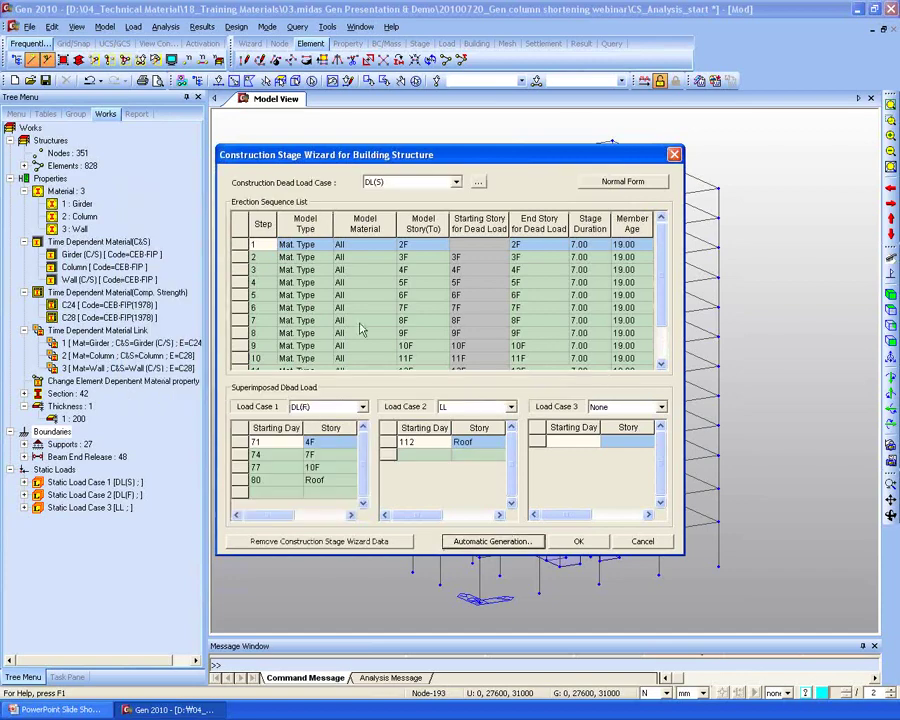
# Step: Review the generated erection sequence list and accept the wizard data to create the construction stages
pyautogui.click(422, 295)
pyautogui.scroll(-2, 456, 316)
pyautogui.scroll(2, 393, 338)
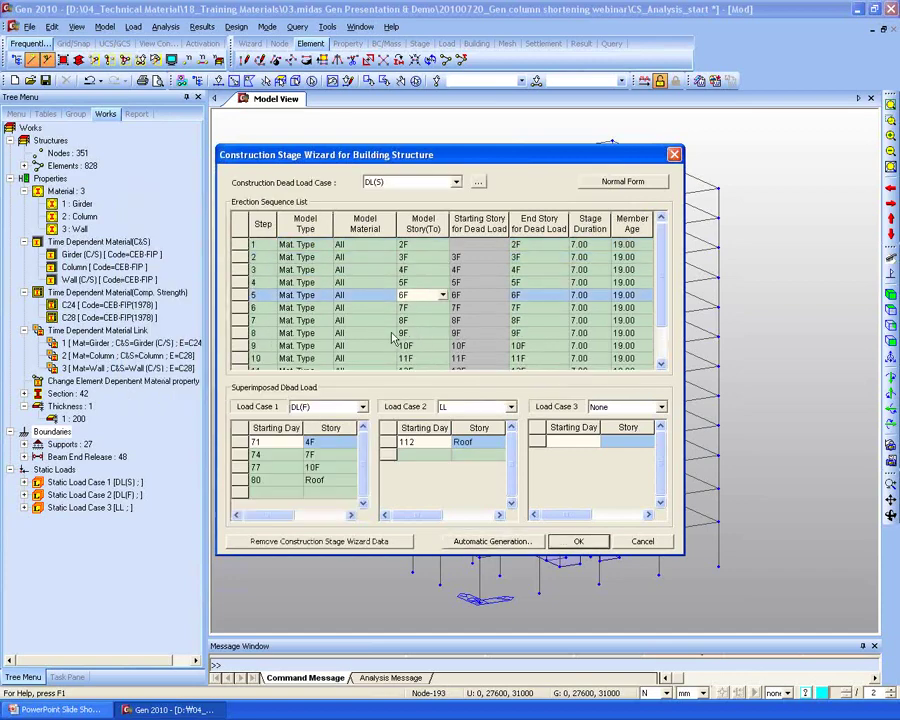
pyautogui.click(575, 540)
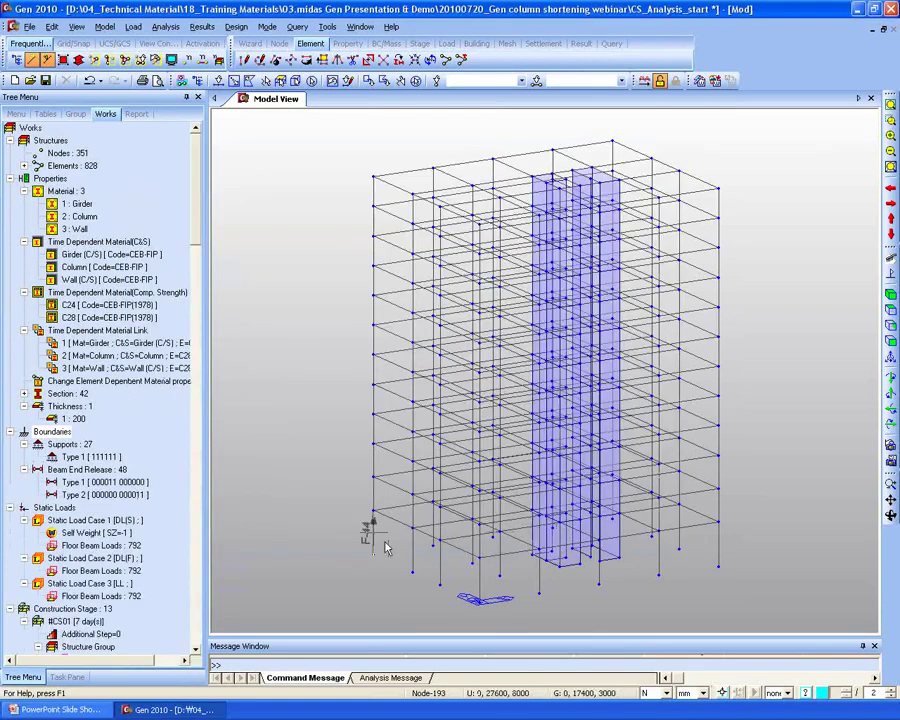
# Step: Examine the structure, boundary and load groups listed under the construction stages in the model tree
pyautogui.click(96, 533)
pyautogui.scroll(-8, 95, 477)
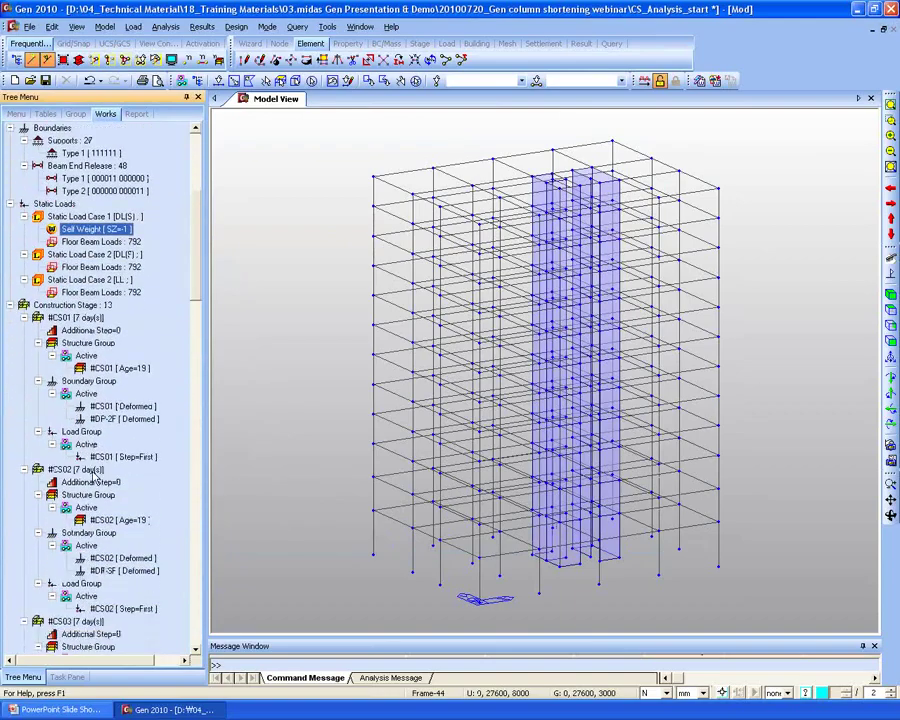
pyautogui.scroll(-9, 93, 478)
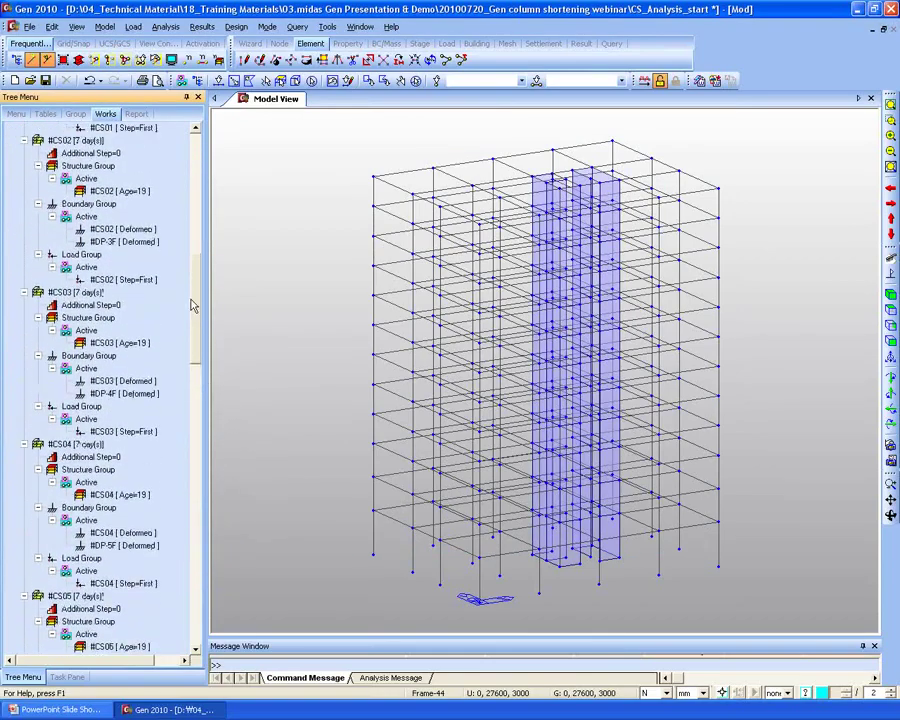
pyautogui.scroll(15, 193, 305)
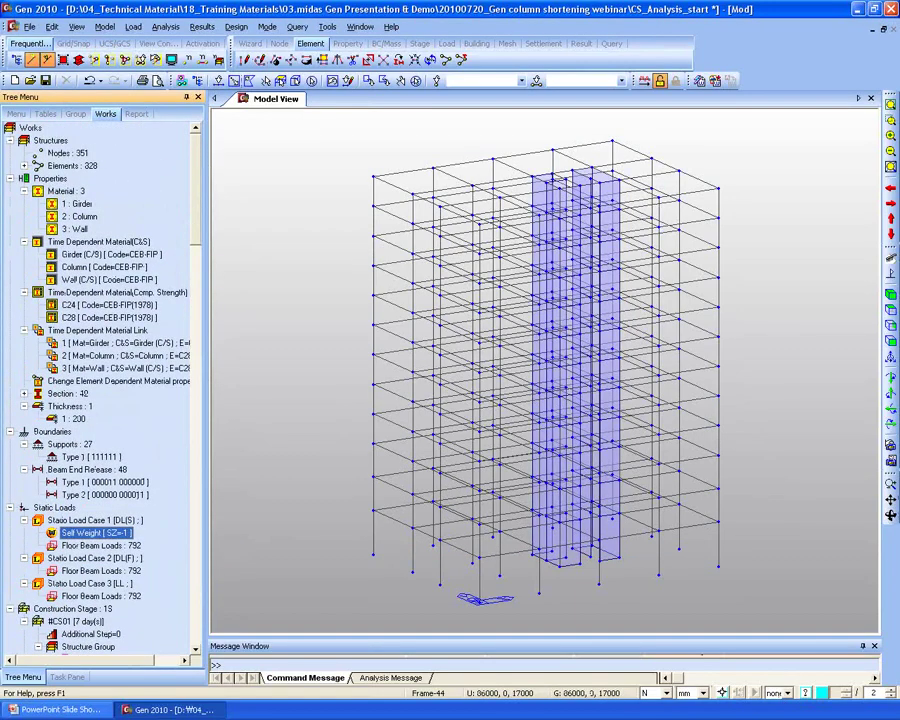
# Step: Display the construction stages one after another from #CS01 to #CS_dummy to check the story-by-story erection of the model
pyautogui.click(419, 43)
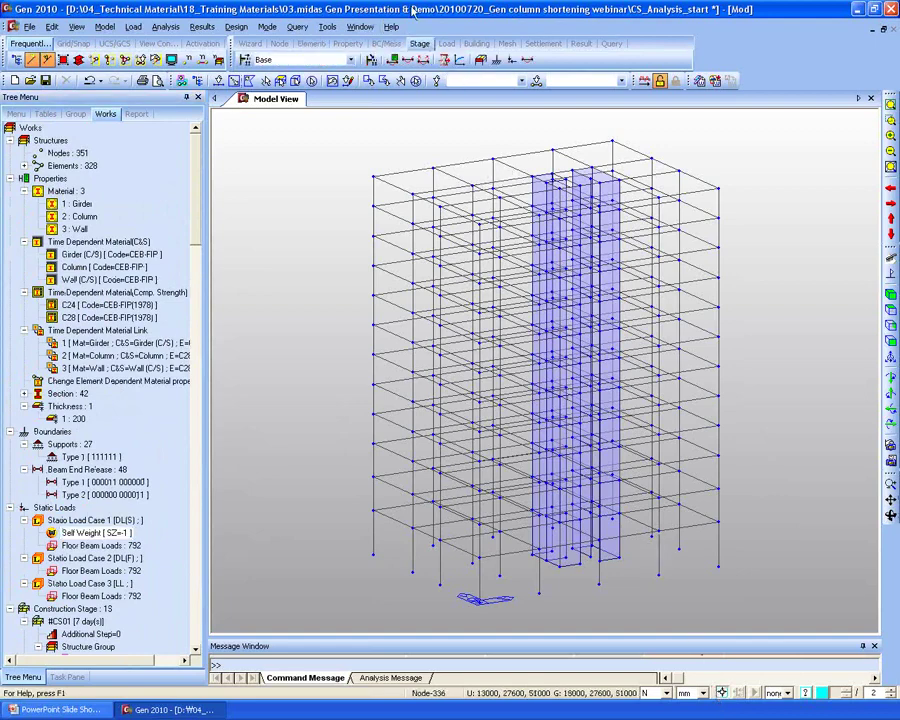
pyautogui.click(315, 60)
pyautogui.click(294, 79)
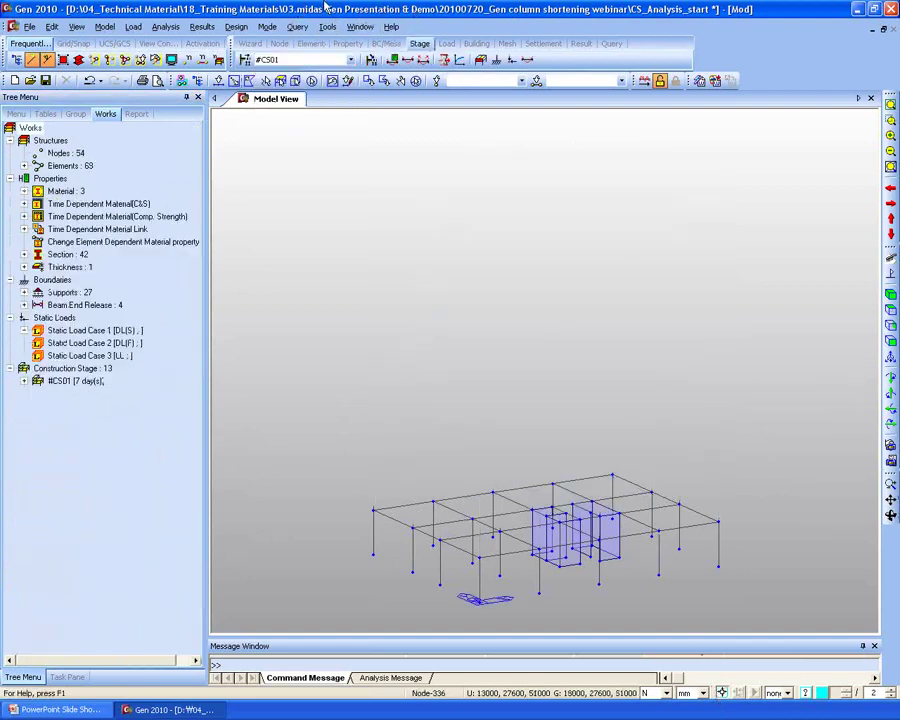
pyautogui.click(305, 60)
pyautogui.click(305, 60)
pyautogui.press('Down')
pyautogui.press('Down')
pyautogui.press('Down')
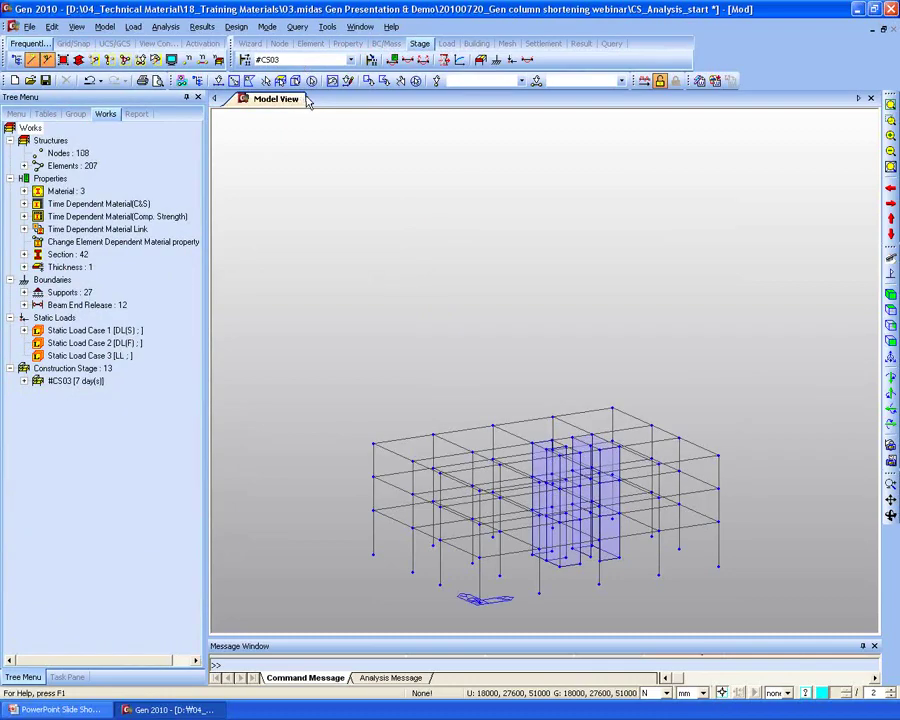
pyautogui.press('Down')
pyautogui.press('Down')
pyautogui.press('Down')
pyautogui.press('Down')
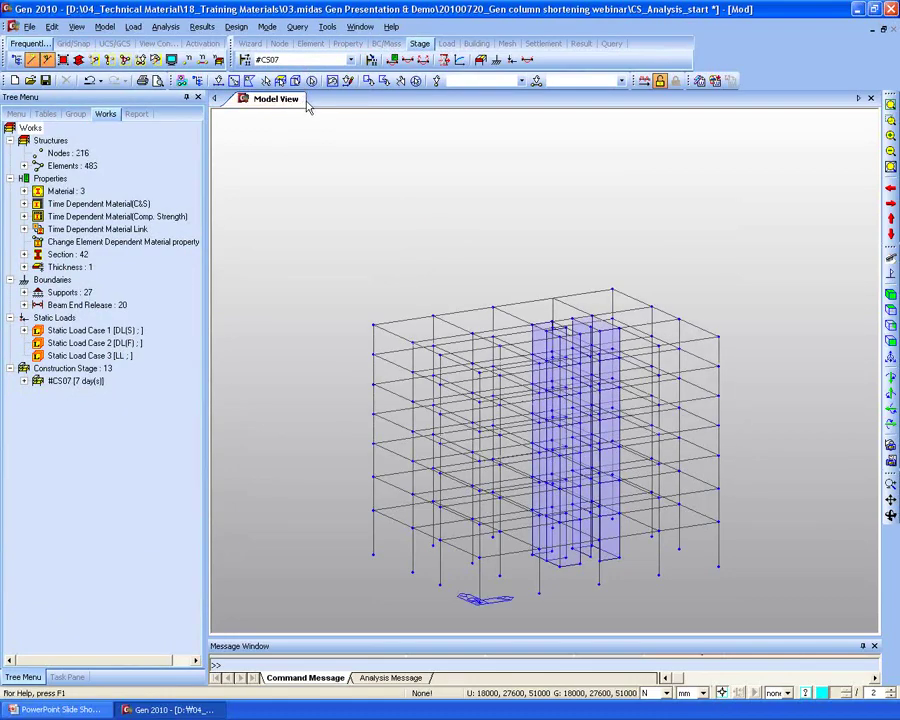
pyautogui.press('Down')
pyautogui.press('Down')
pyautogui.press('Down')
pyautogui.press('Down')
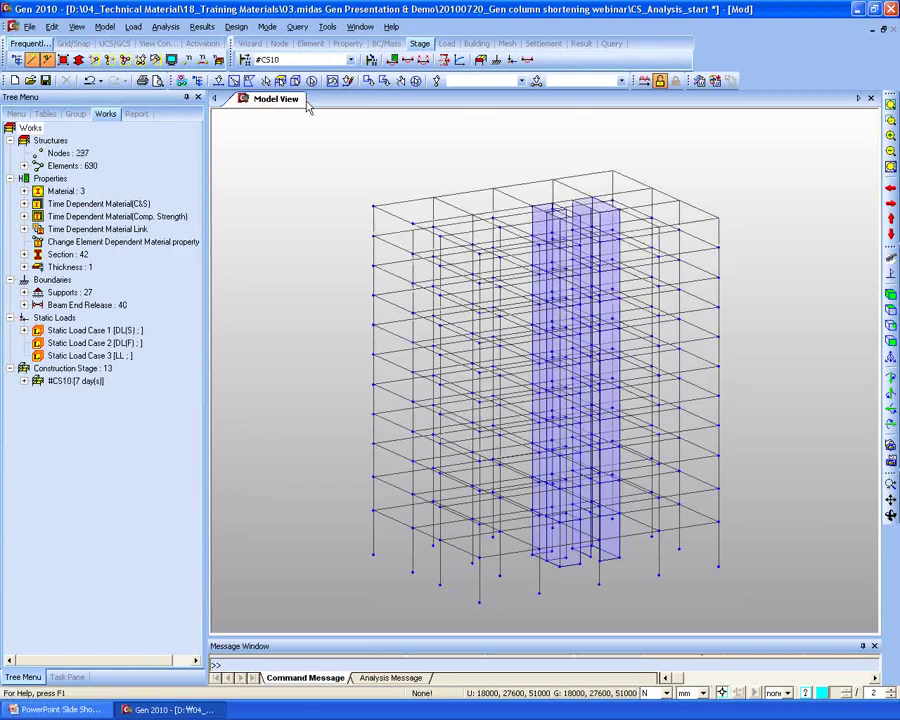
pyautogui.press('Down')
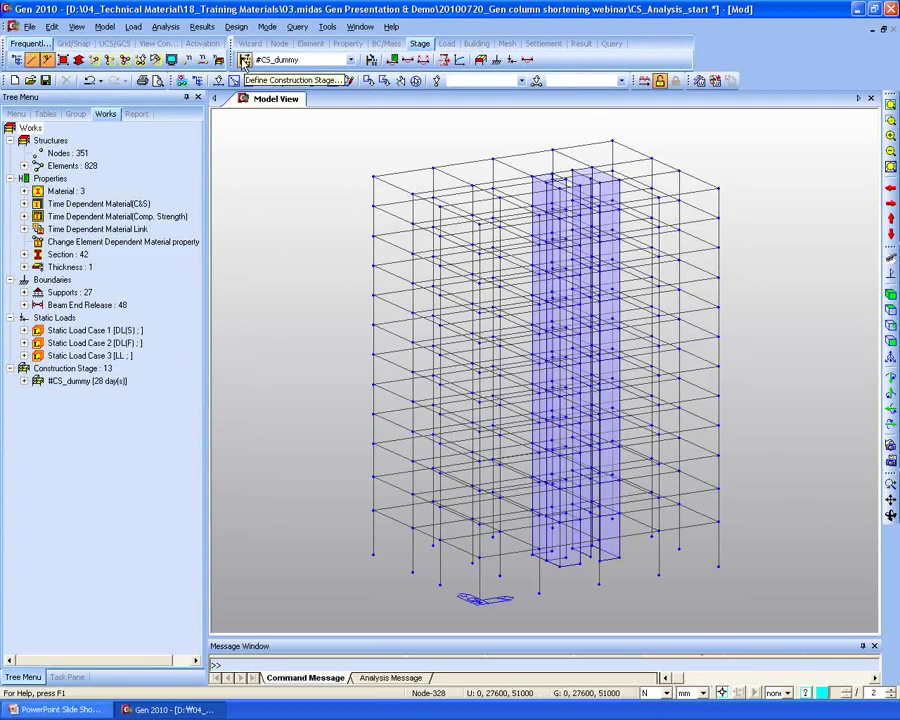
# Step: Open the construction stage definitions and show the composition of stage #CS01
pyautogui.click(133, 26)
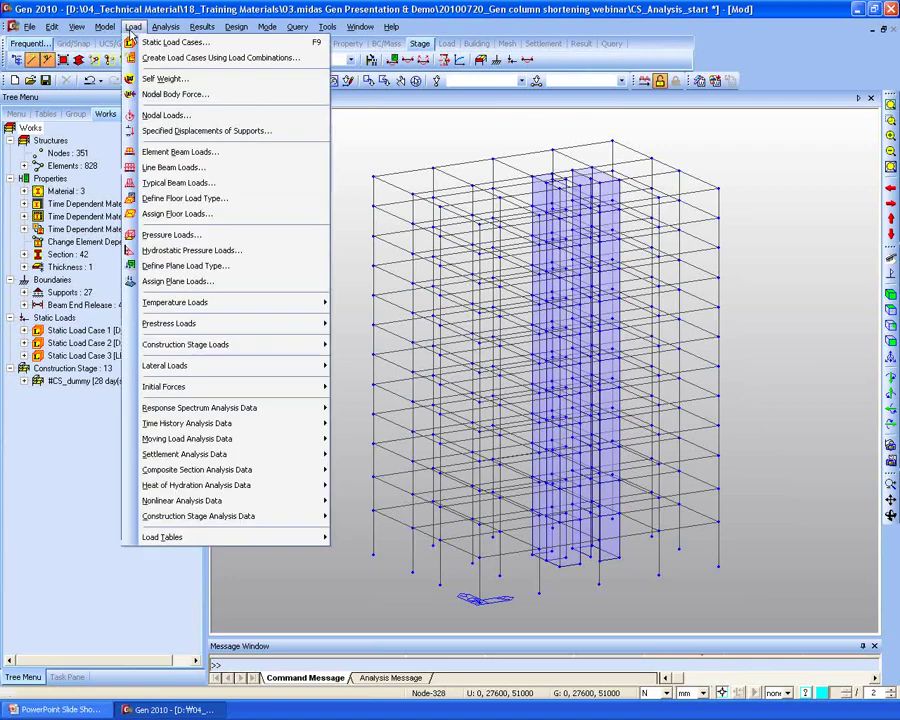
pyautogui.moveTo(301, 524)
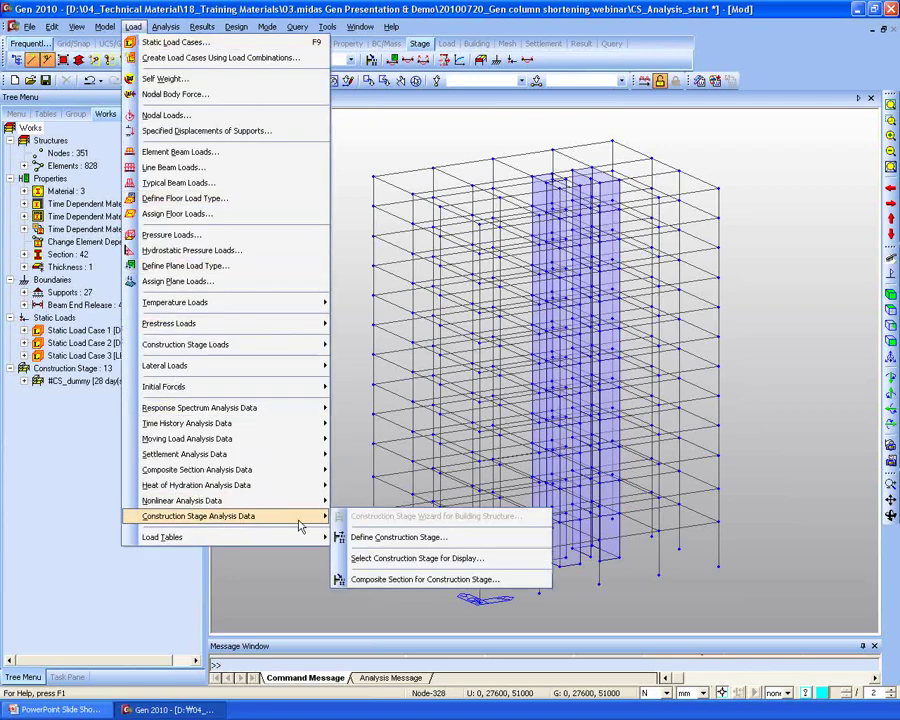
pyautogui.click(420, 538)
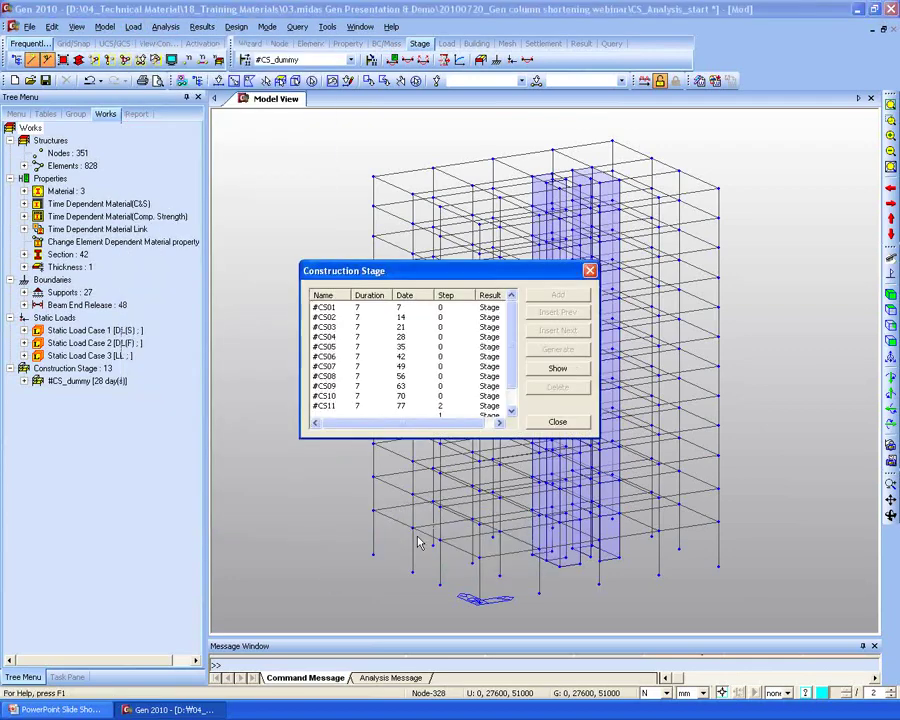
pyautogui.moveTo(380, 268); pyautogui.dragTo(312, 139)
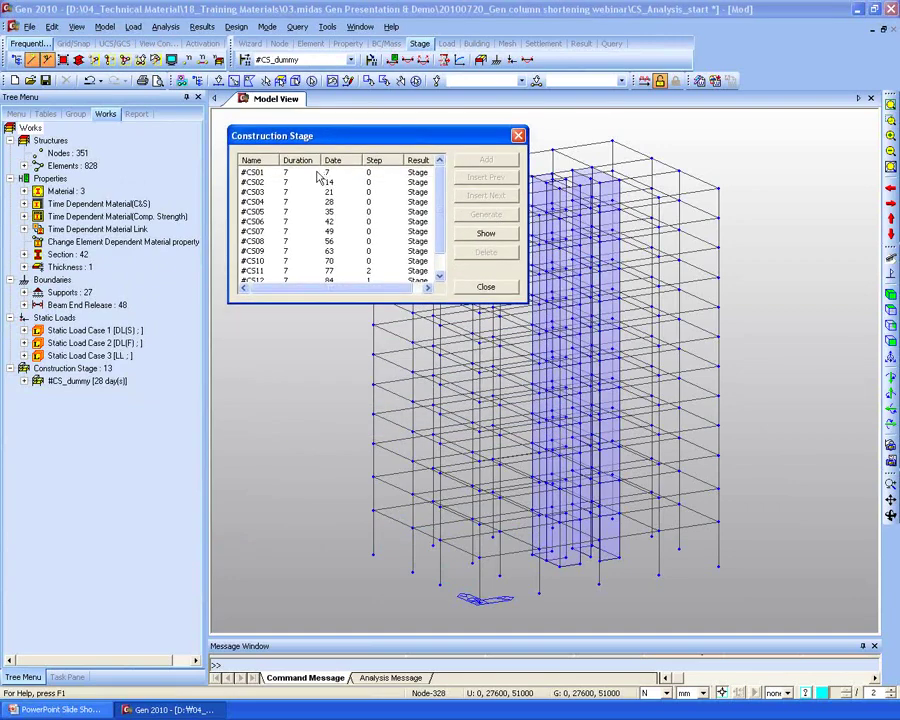
pyautogui.doubleClick(266, 173)
pyautogui.moveTo(347, 22); pyautogui.dragTo(345, 46)
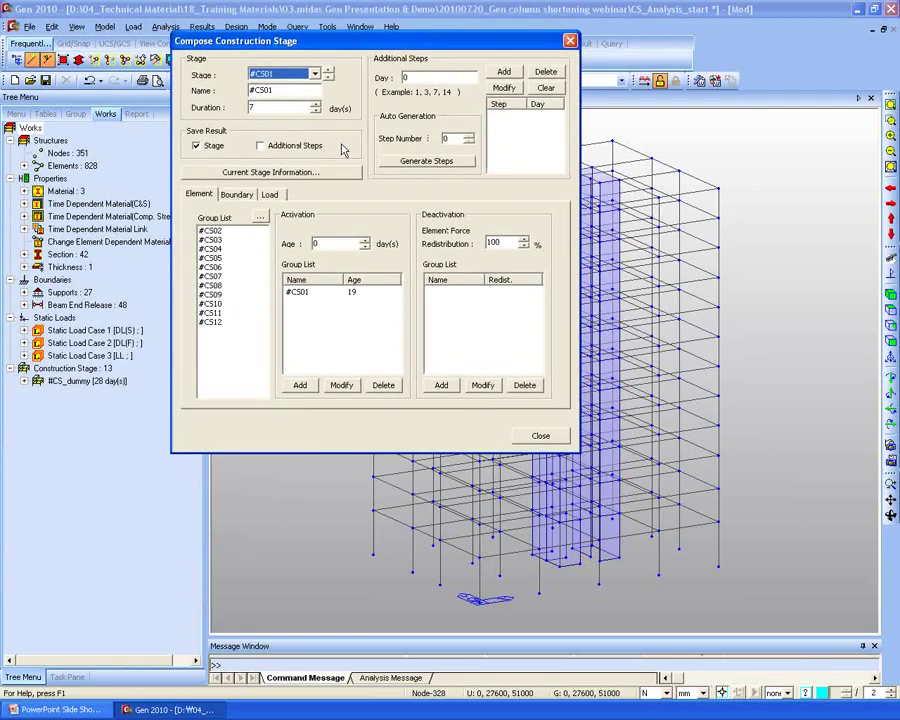
# Step: Inspect the activated element, boundary and load groups of stage #CS01
pyautogui.click(302, 292)
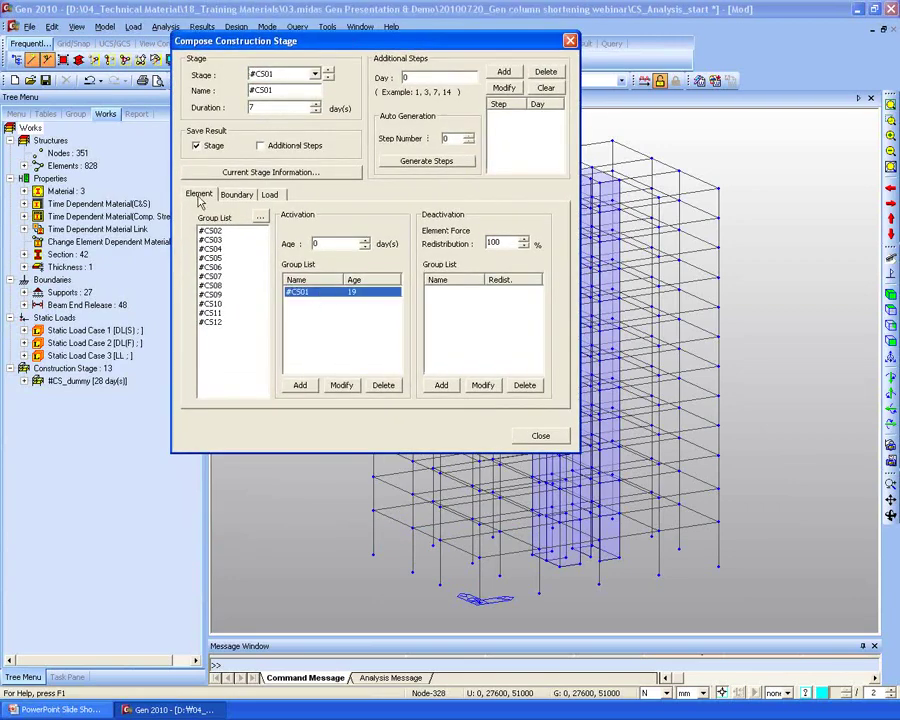
pyautogui.click(235, 195)
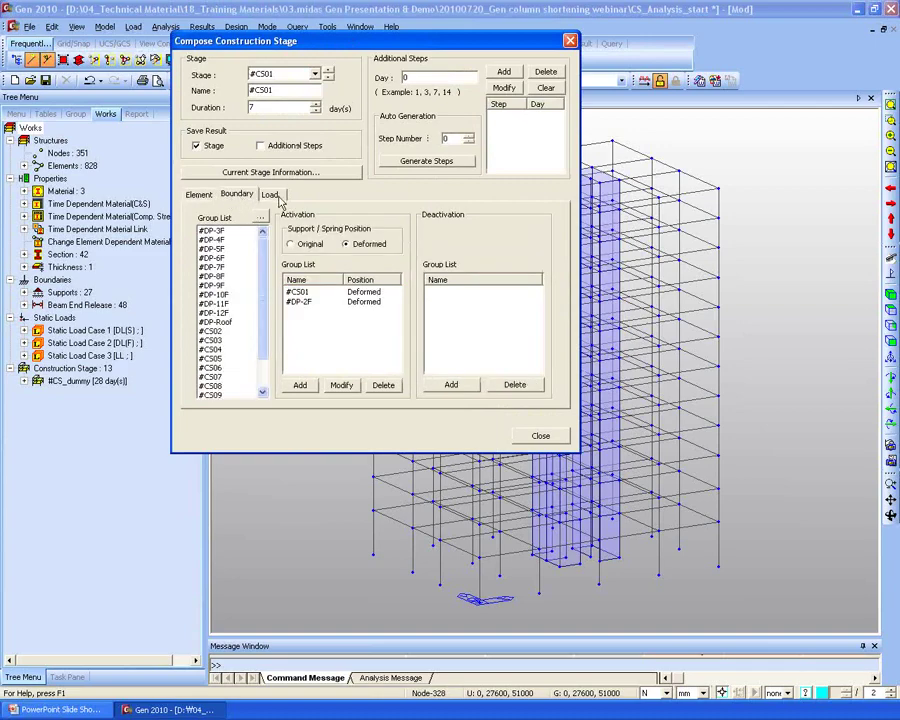
pyautogui.click(272, 195)
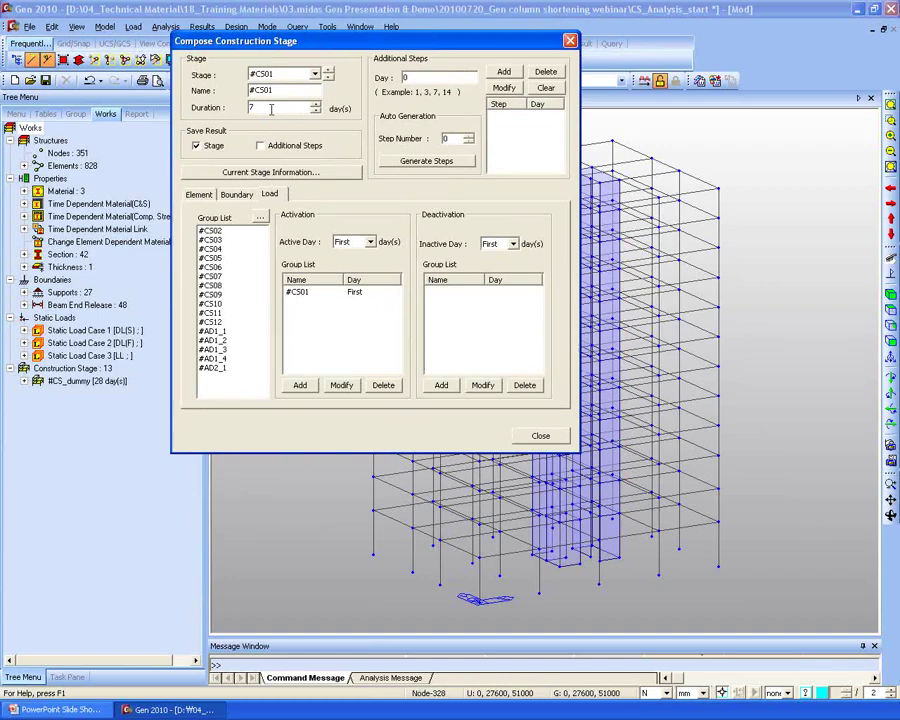
pyautogui.click(212, 257)
pyautogui.click(212, 313)
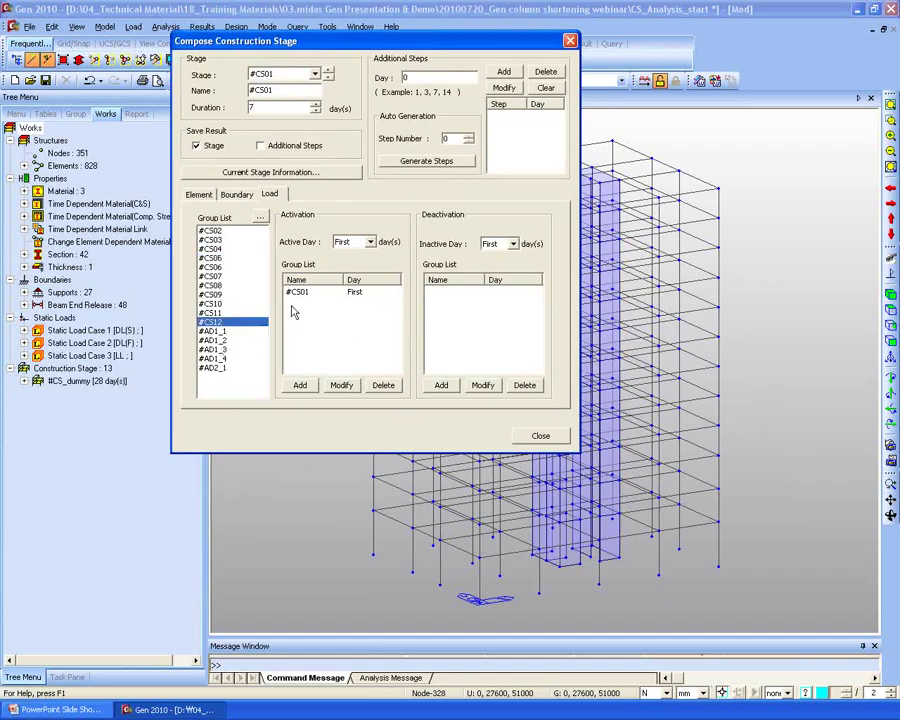
pyautogui.click(213, 276)
pyautogui.click(212, 294)
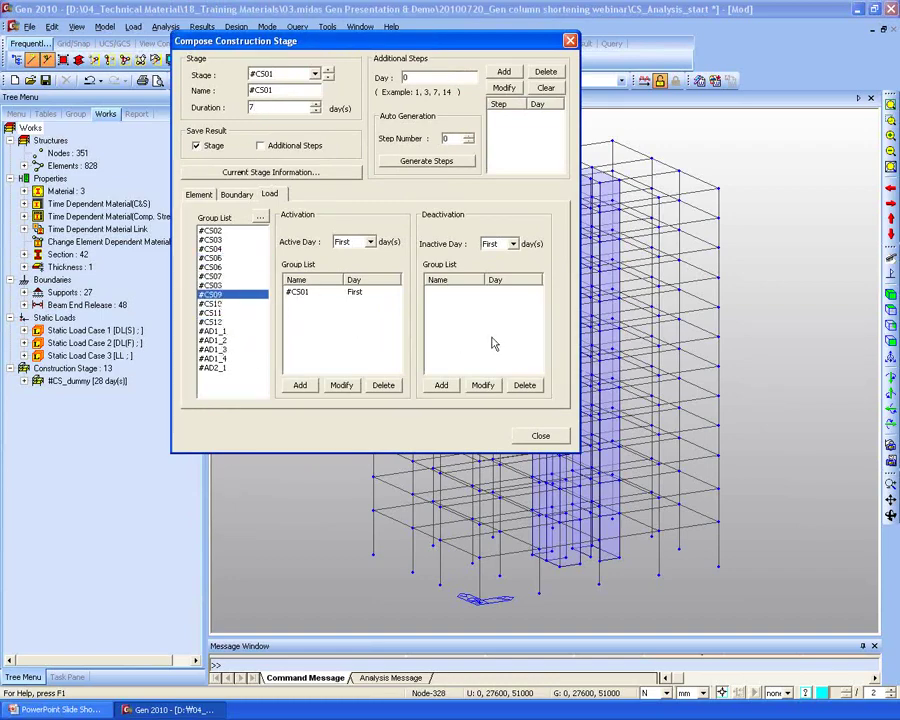
# Step: Close the stage definitions and switch the current stage back to Base
pyautogui.click(540, 437)
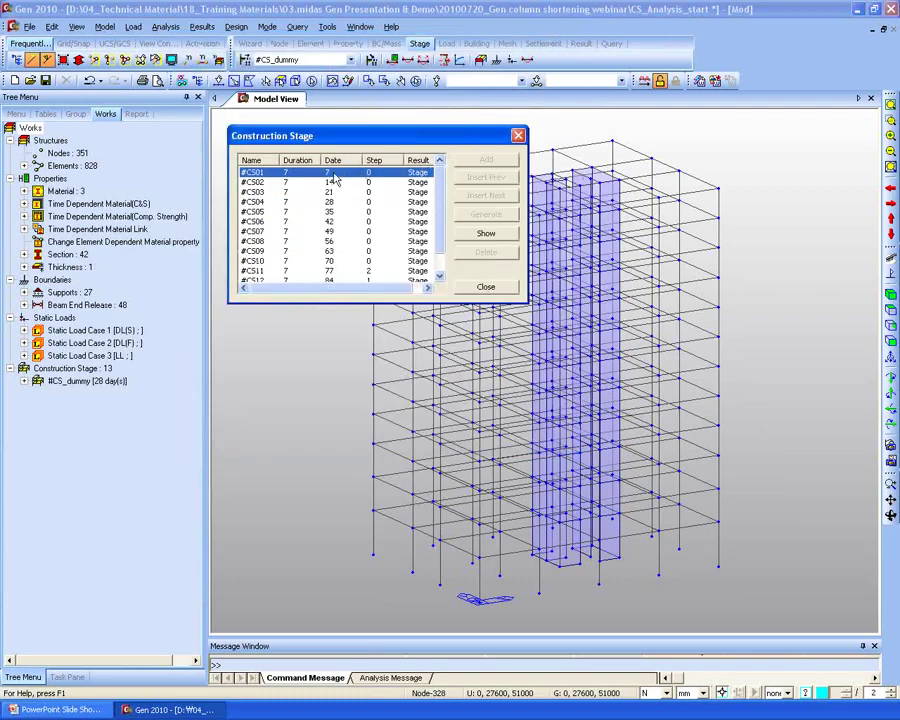
pyautogui.click(480, 286)
pyautogui.click(350, 60)
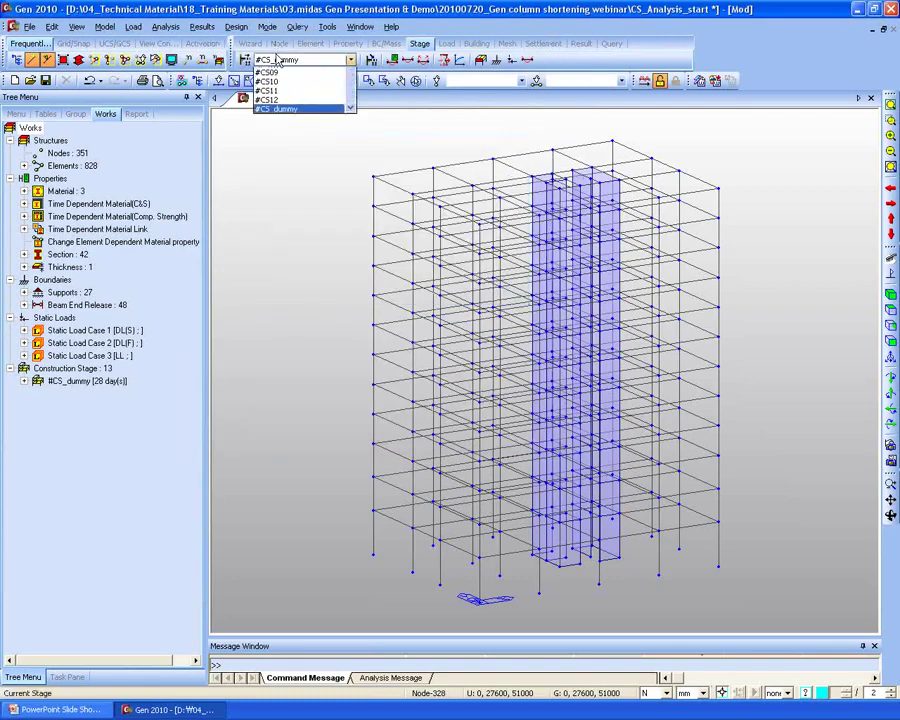
pyautogui.click(280, 73)
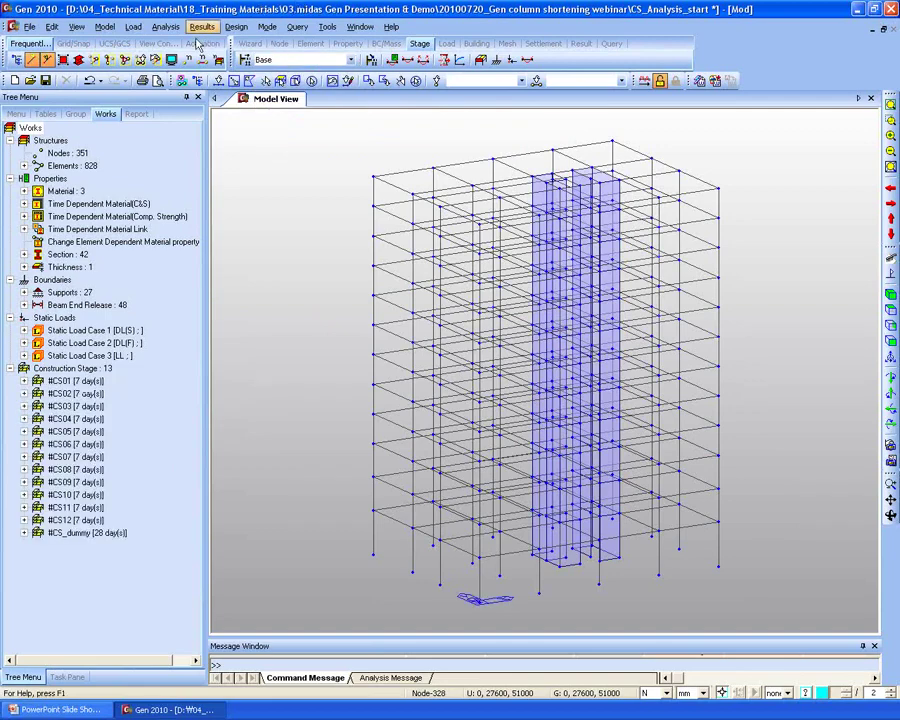
# Step: Add a construction stage named "2years later" with its duration in days, and close the construction stage list
pyautogui.click(174, 59)
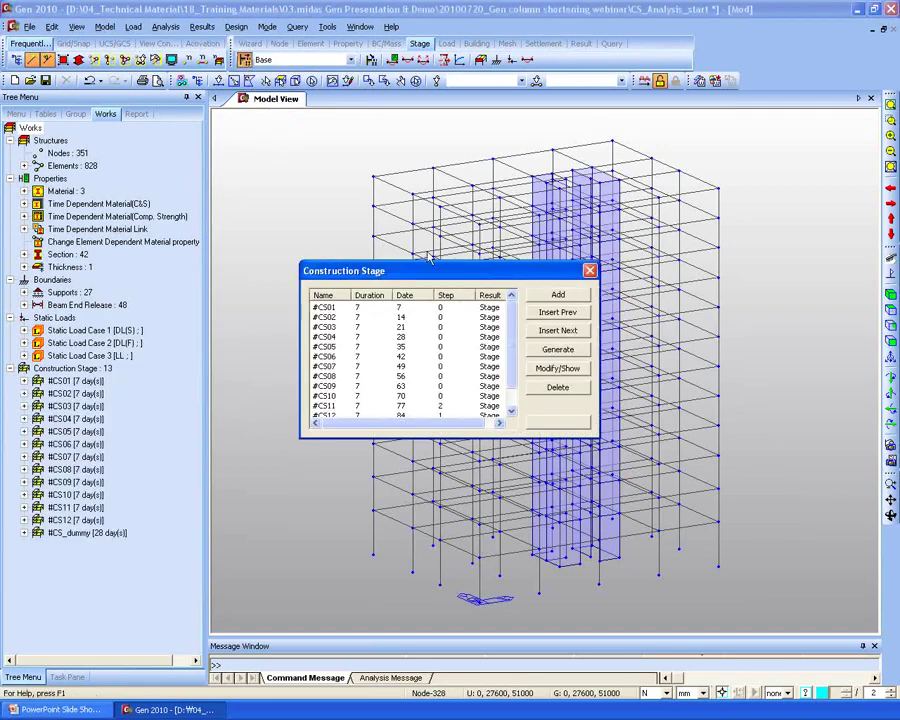
pyautogui.click(578, 297)
pyautogui.moveTo(435, 160); pyautogui.dragTo(344, 136)
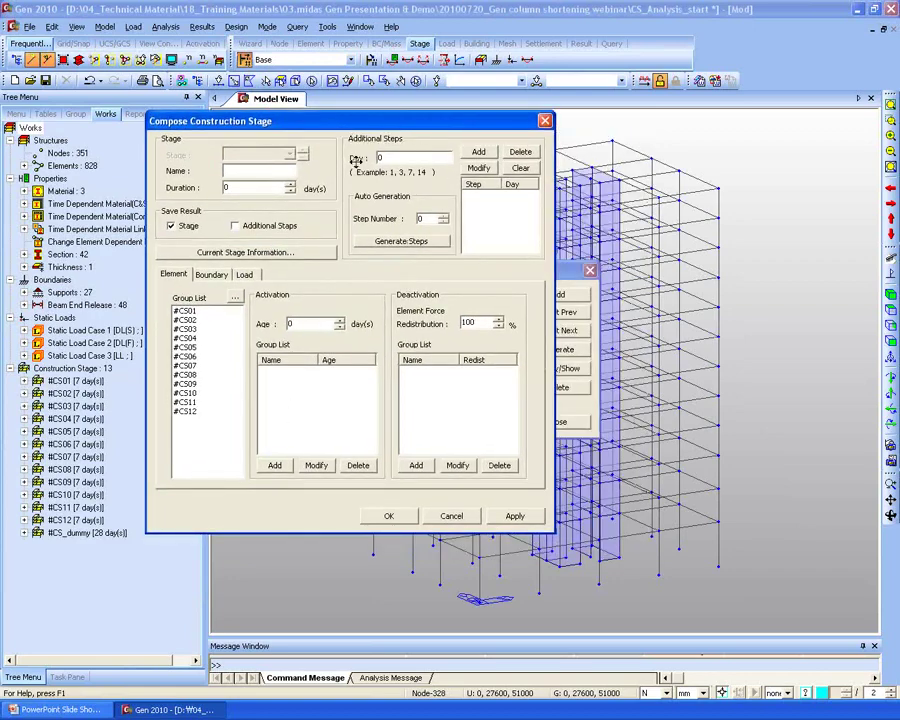
pyautogui.click(269, 172)
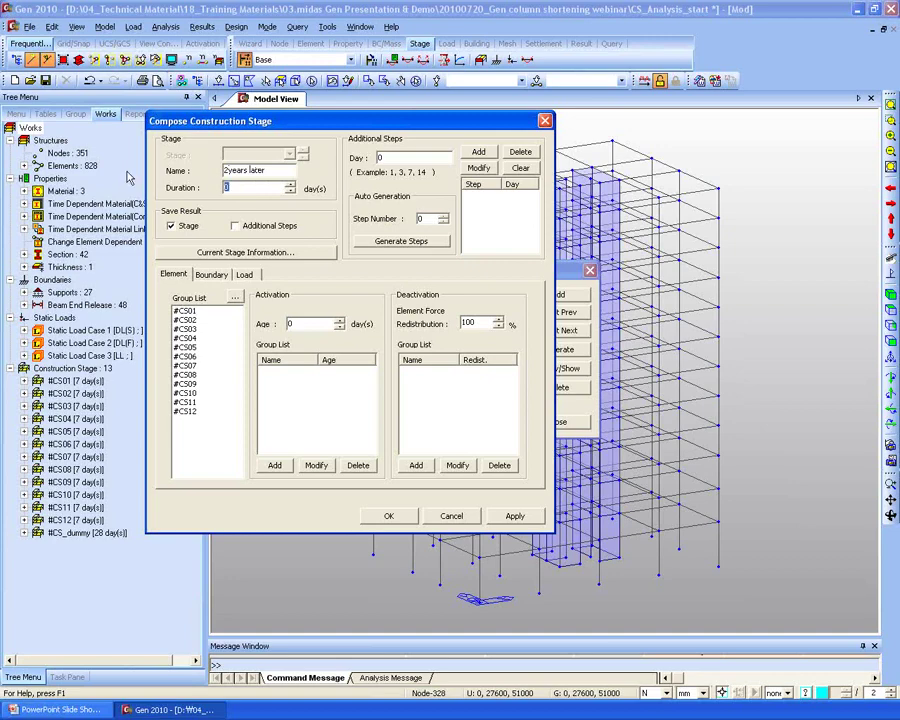
pyautogui.write('73')
pyautogui.click(393, 515)
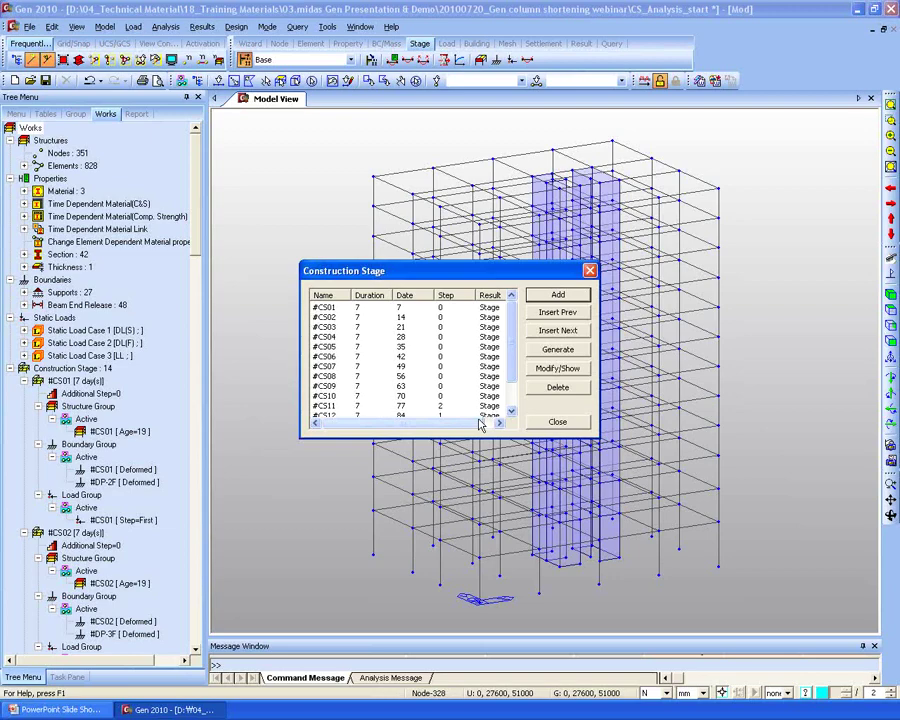
pyautogui.click(557, 421)
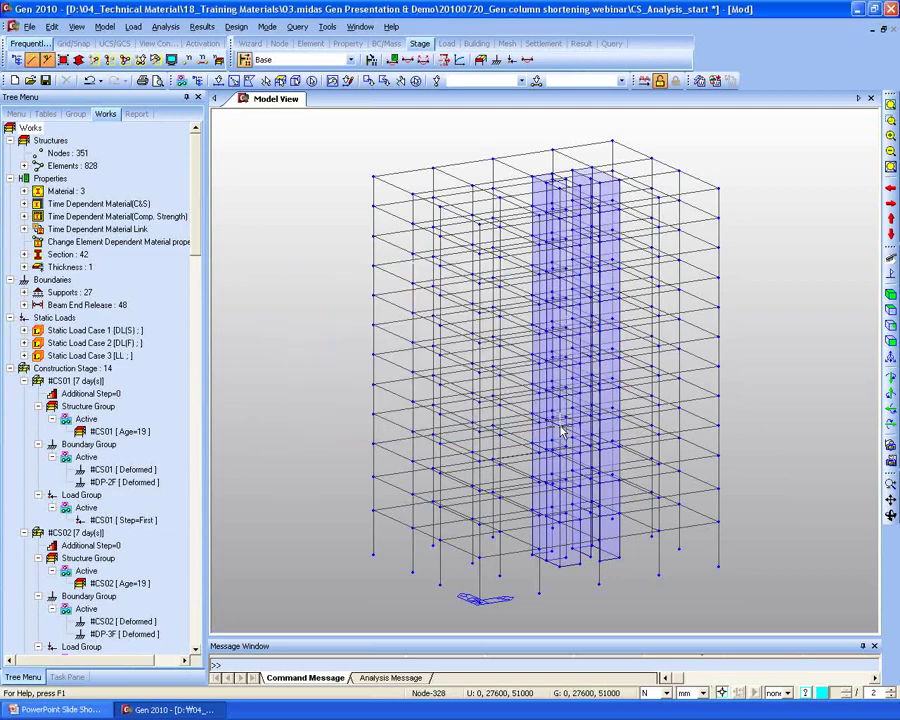
# Step: Open the construction stage analysis control data and move its dialog clear of the lower model
pyautogui.click(166, 26)
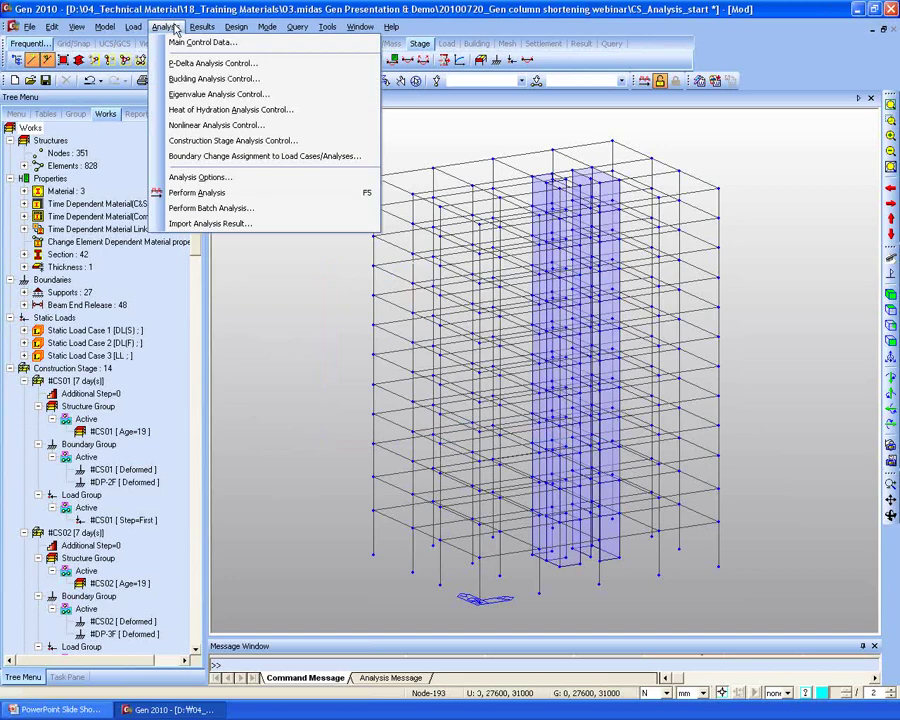
pyautogui.click(230, 140)
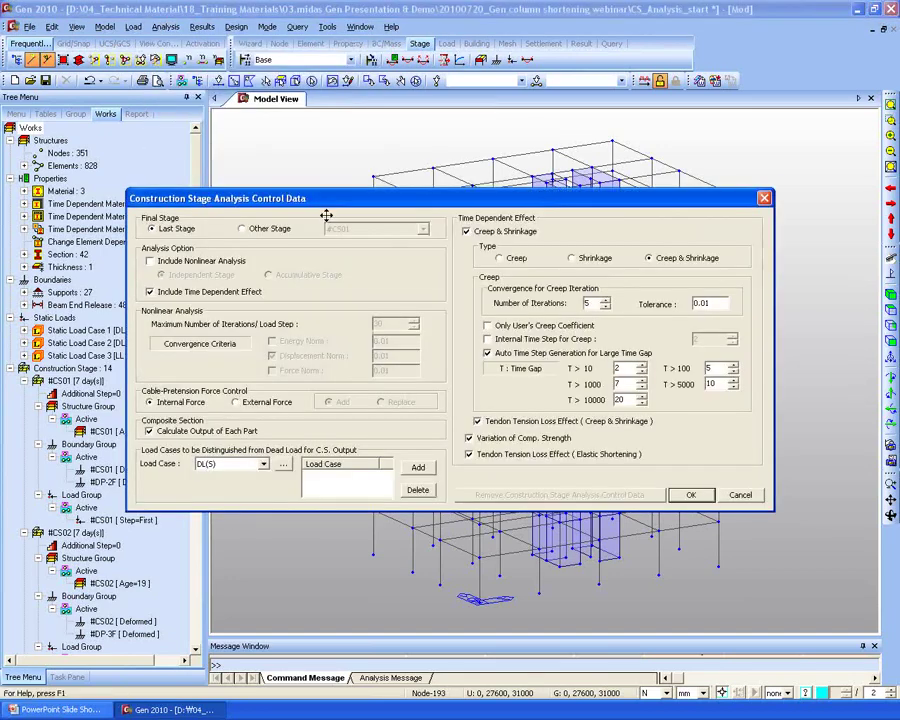
pyautogui.moveTo(312, 198); pyautogui.dragTo(273, 132)
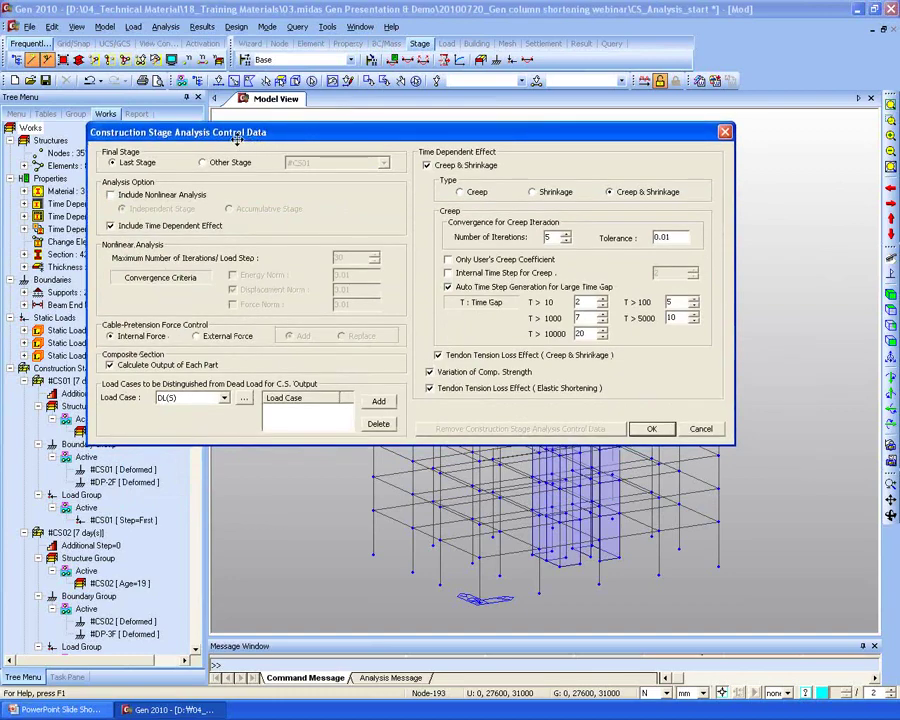
# Step: Try #CS06 as the final stage and nonlinear analysis as an option, restoring Last Stage and Include Time Dependent Effect
pyautogui.click(204, 163)
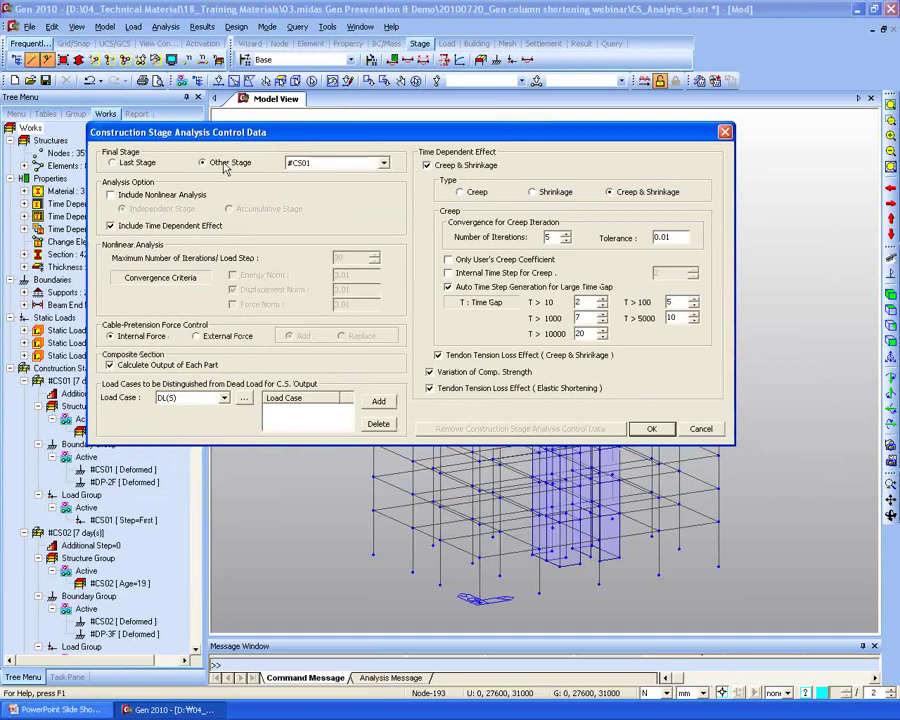
pyautogui.click(325, 164)
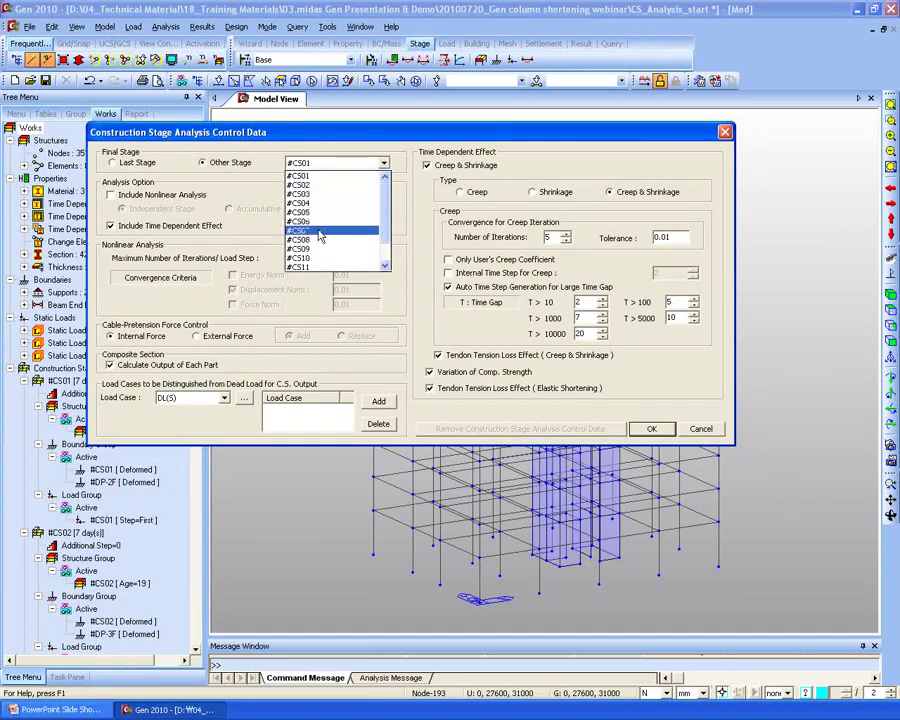
pyautogui.click(303, 222)
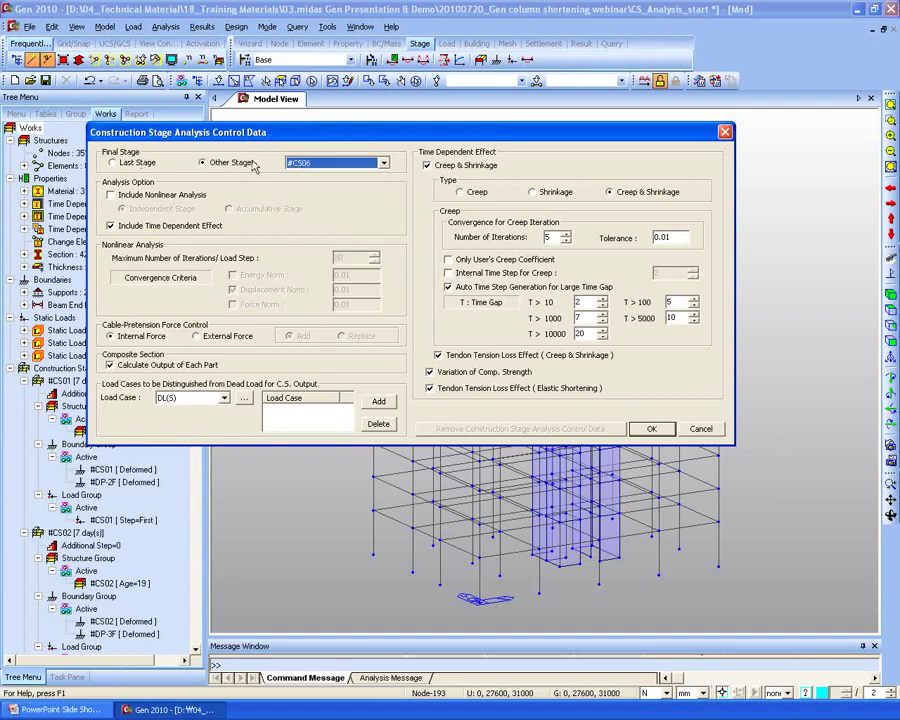
pyautogui.click(301, 167)
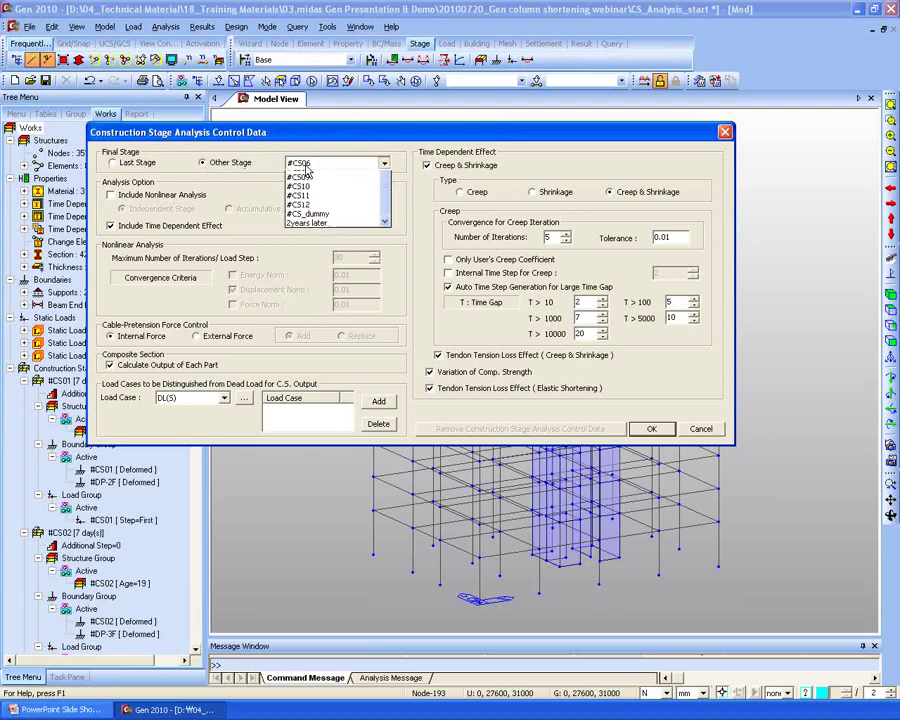
pyautogui.click(305, 170)
pyautogui.click(125, 162)
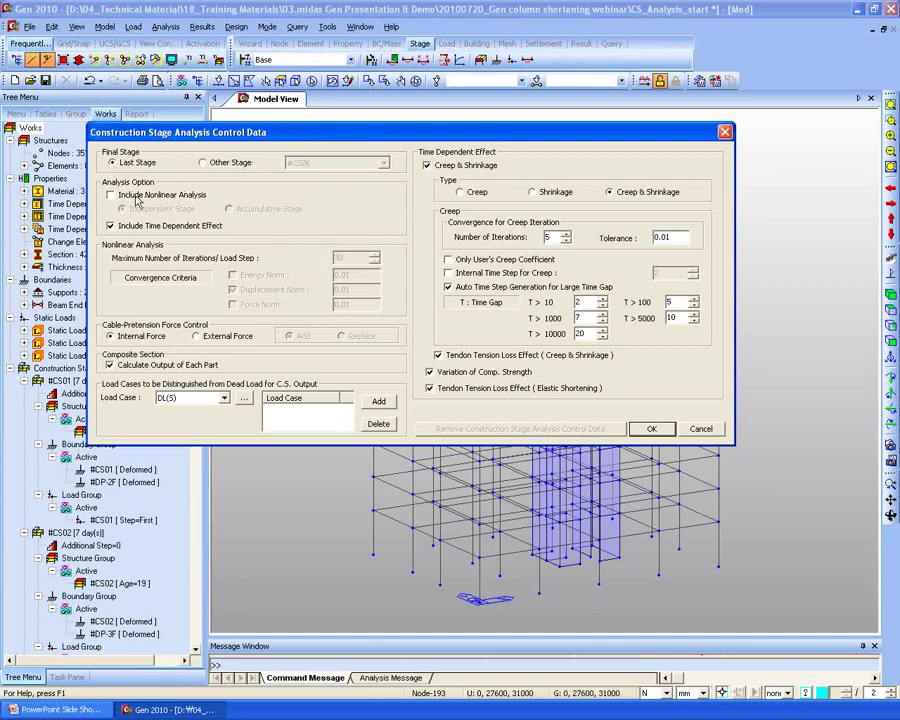
pyautogui.click(133, 198)
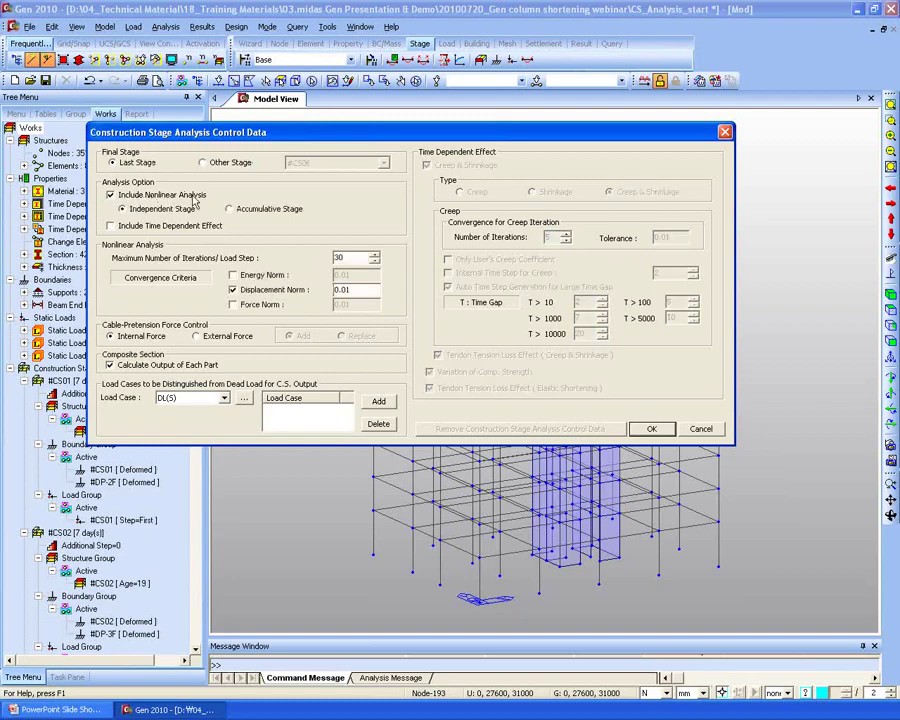
pyautogui.click(126, 228)
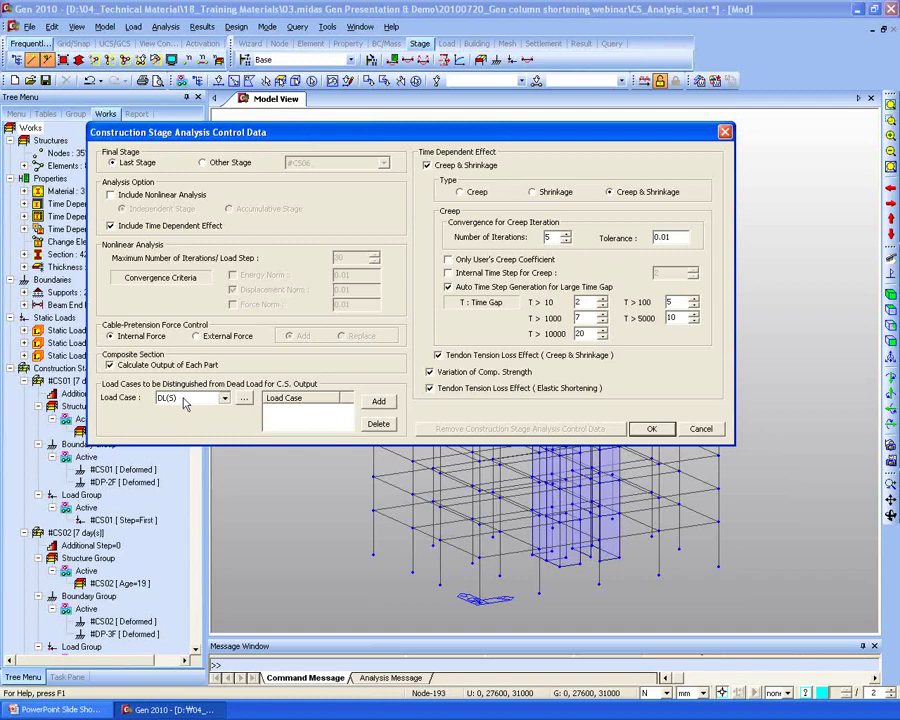
# Step: Add load case LL to those distinguished from dead load for construction stage output, and accept the analysis control data
pyautogui.click(185, 400)
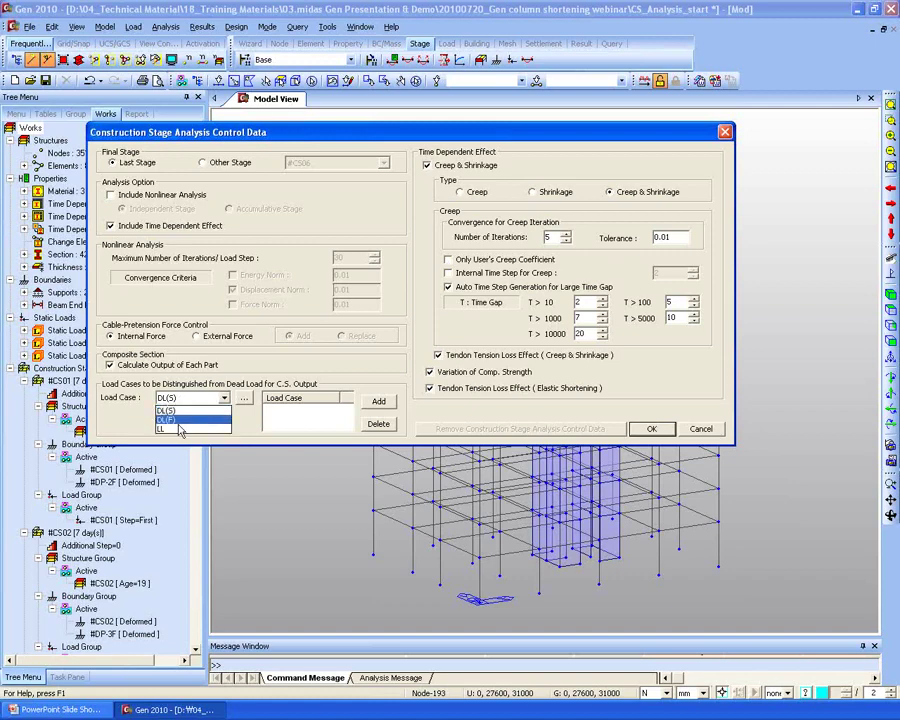
pyautogui.click(175, 427)
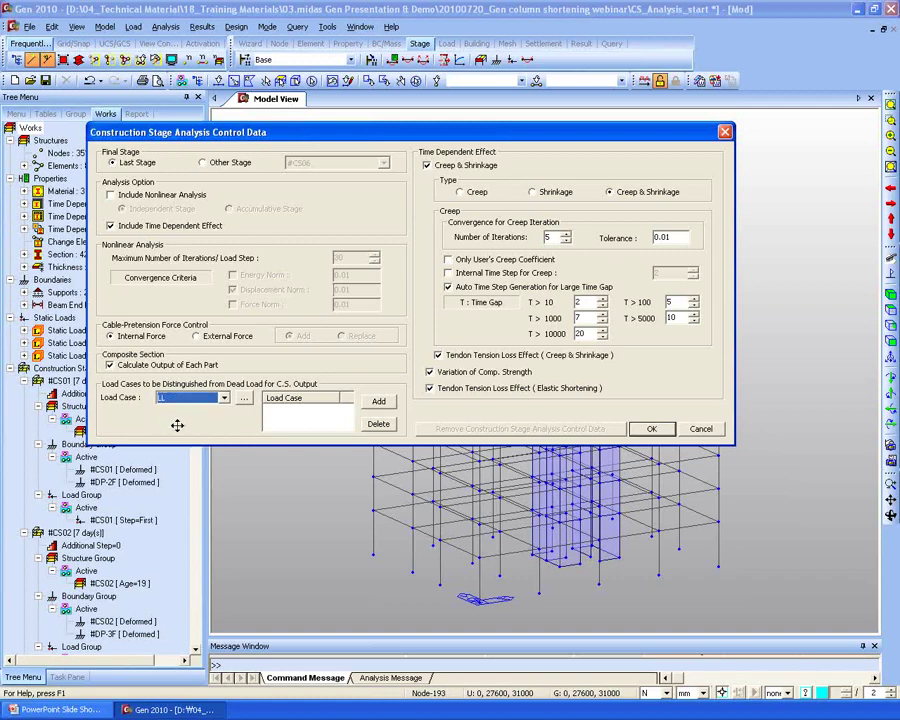
pyautogui.click(378, 401)
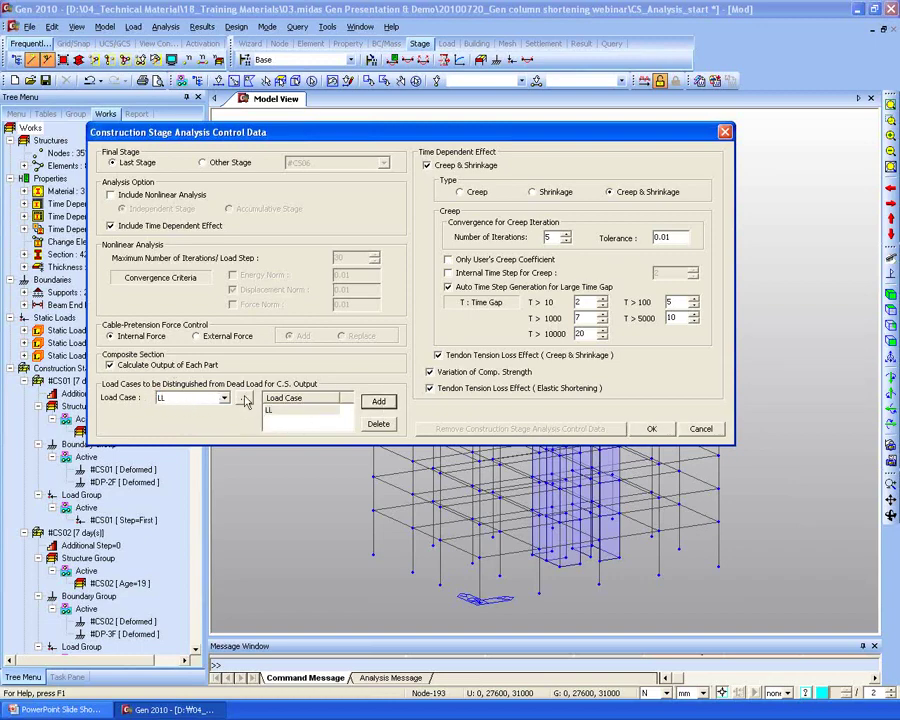
pyautogui.click(180, 399)
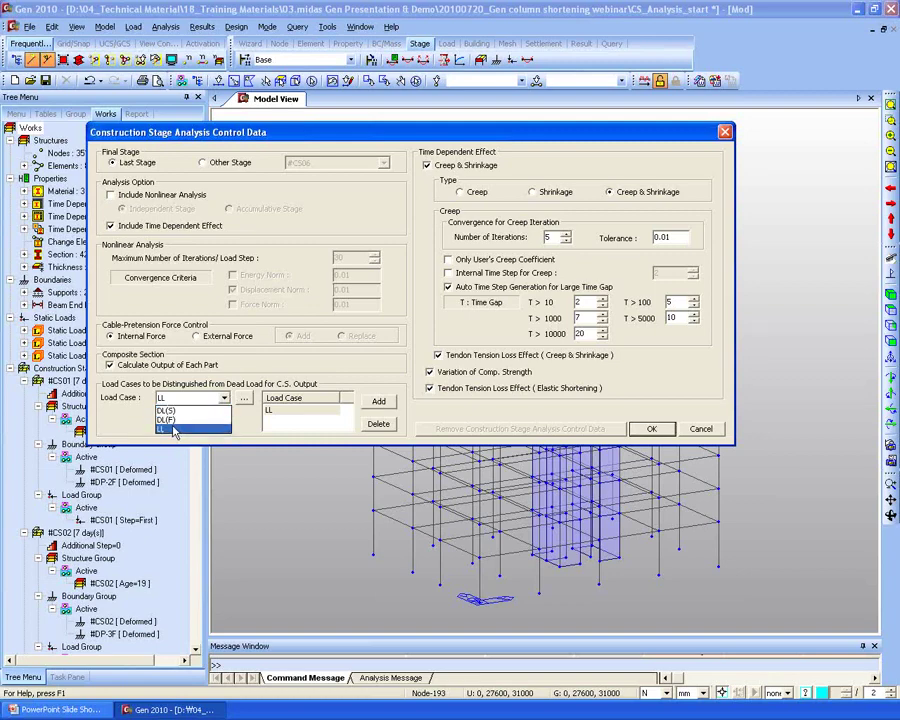
pyautogui.click(163, 429)
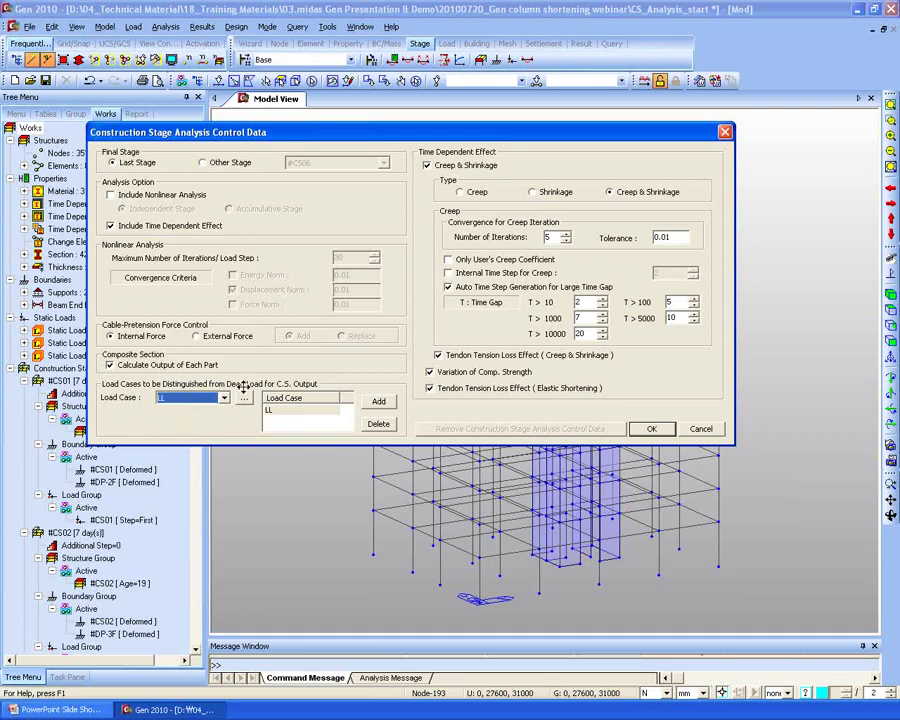
pyautogui.click(190, 398)
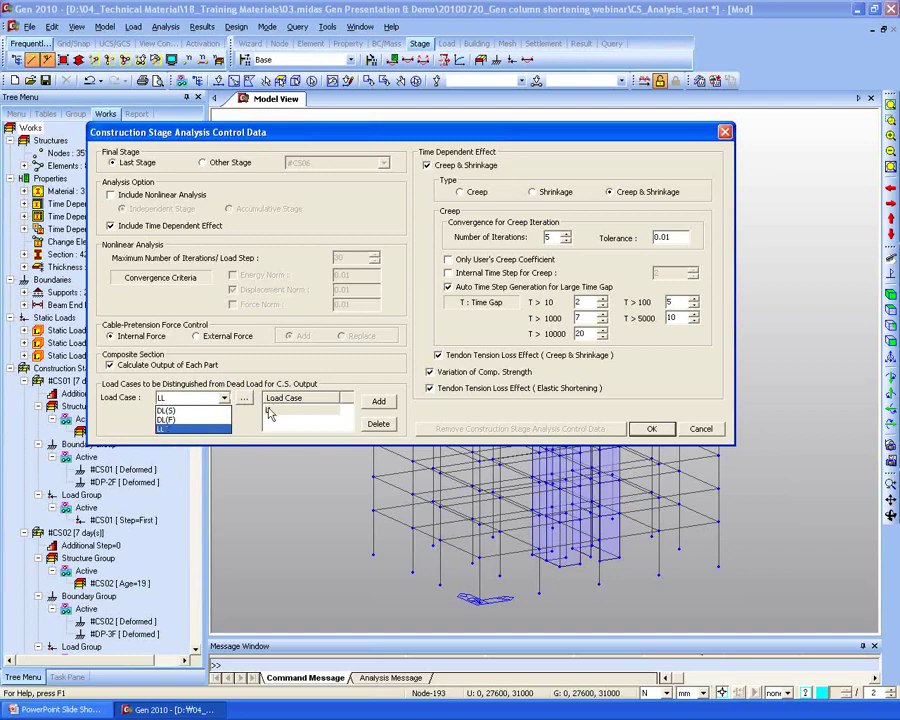
pyautogui.click(171, 402)
pyautogui.click(287, 411)
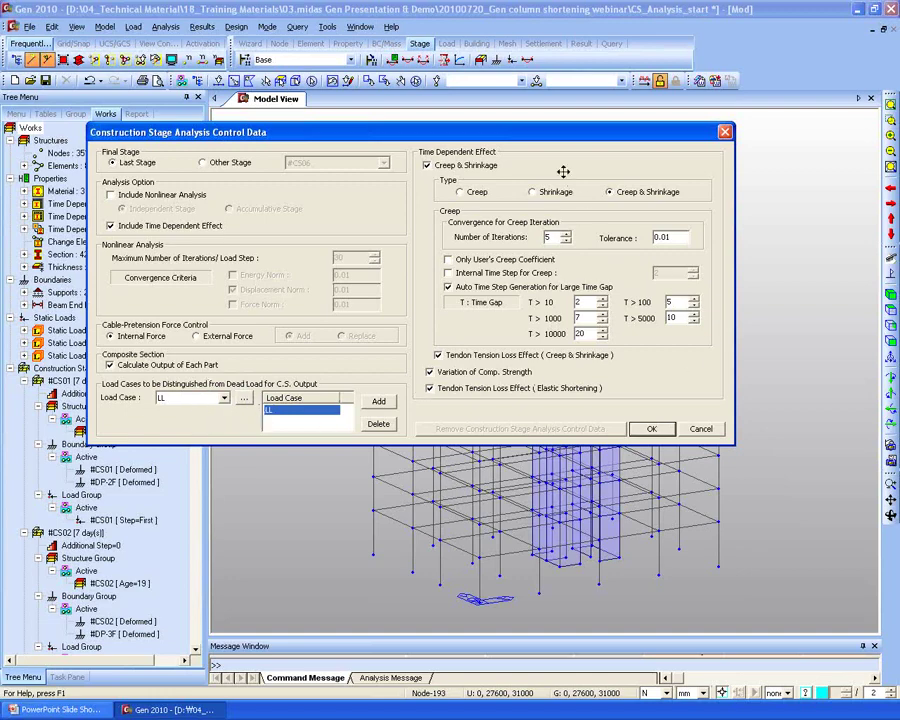
pyautogui.moveTo(396, 130); pyautogui.dragTo(403, 128)
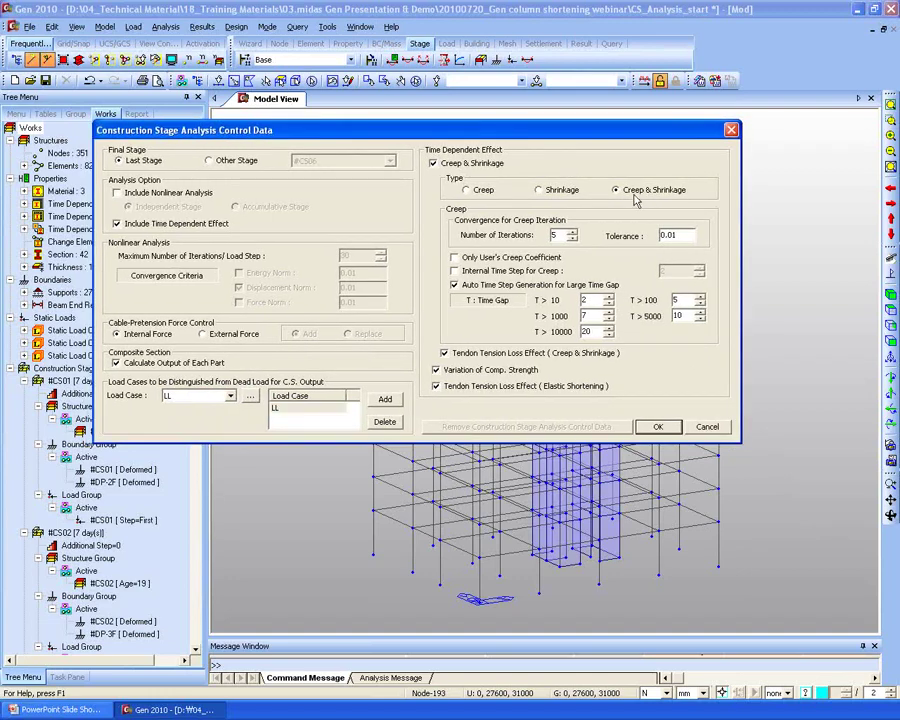
pyautogui.click(658, 427)
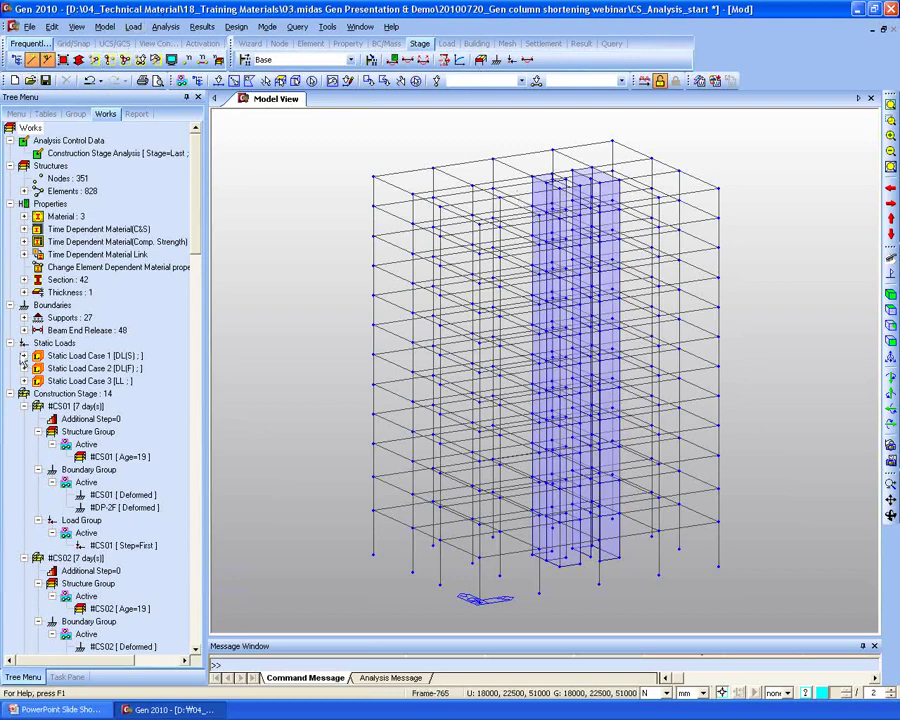
# Step: Switch to the analysed model CS_Analysis_Final and show its PostCS stage
pyautogui.hotkey('ctrl', 's')
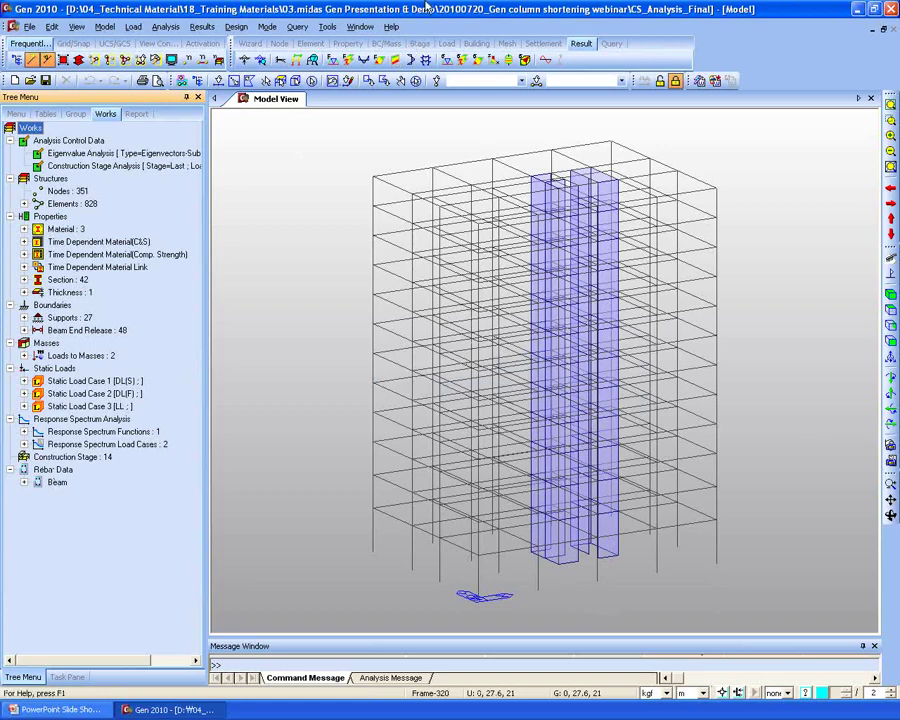
pyautogui.click(419, 44)
pyautogui.click(350, 60)
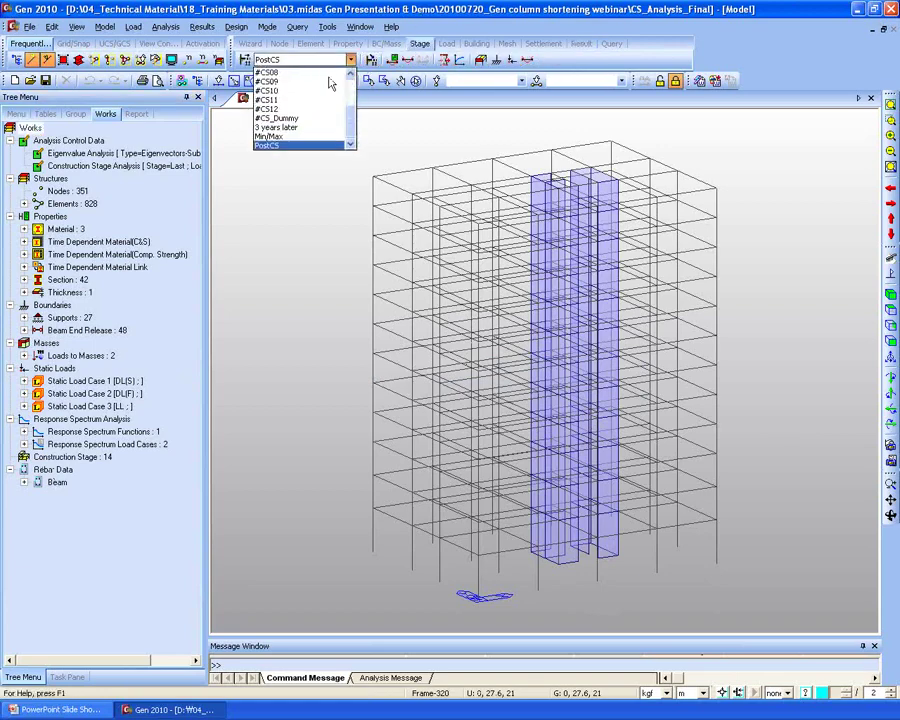
pyautogui.click(268, 145)
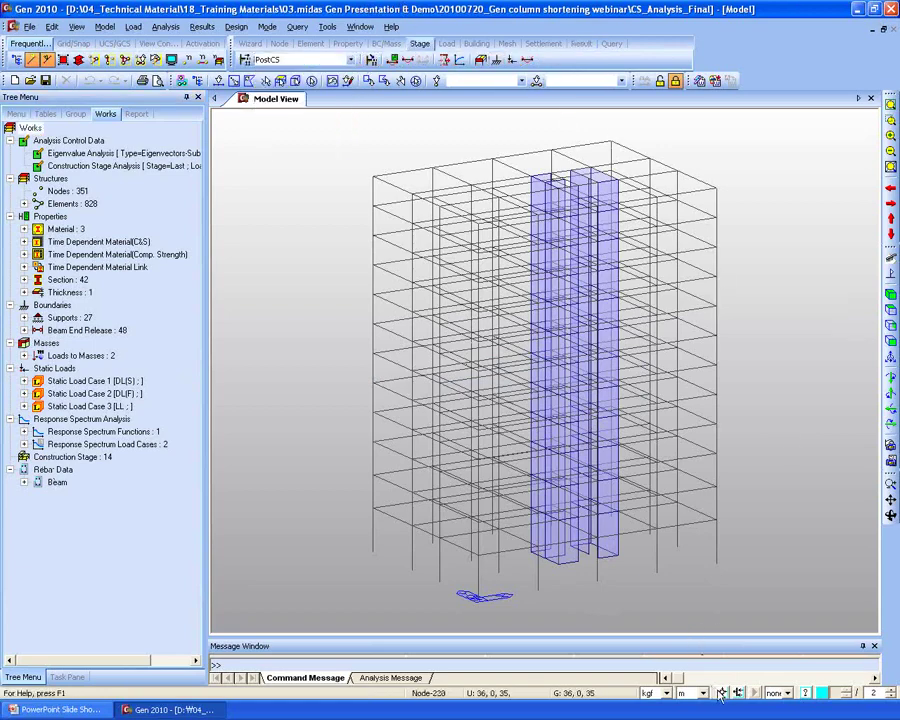
# Step: Step the displayed construction stage from #CS02 through #CS08 to view the building growing floor by floor
pyautogui.click(350, 60)
pyautogui.scroll(5, 300, 100)
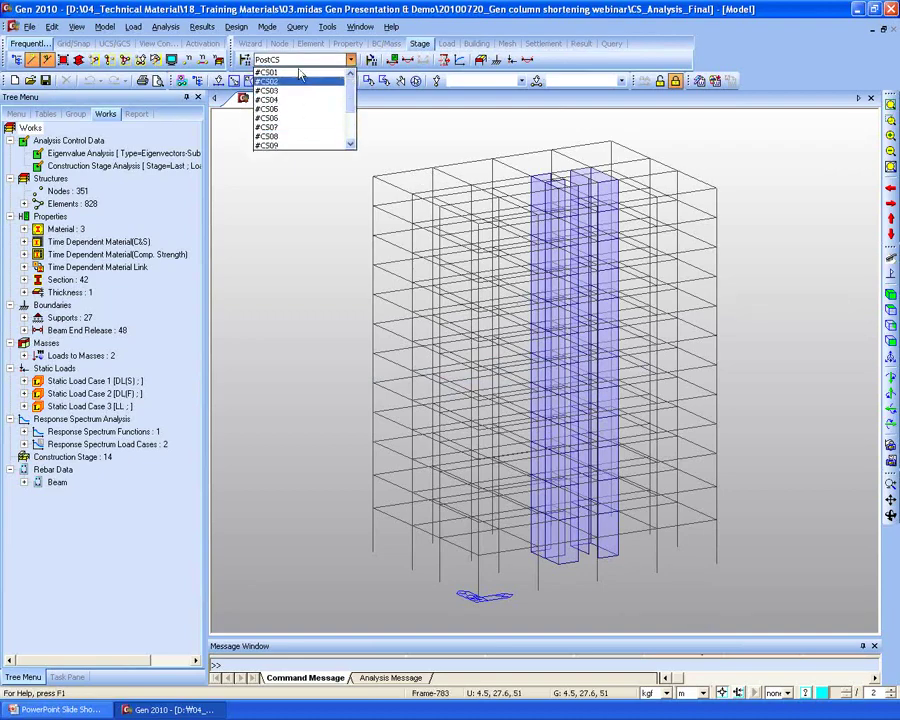
pyautogui.click(288, 80)
pyautogui.press('Down')
pyautogui.press('Down')
pyautogui.press('Down')
pyautogui.press('Down')
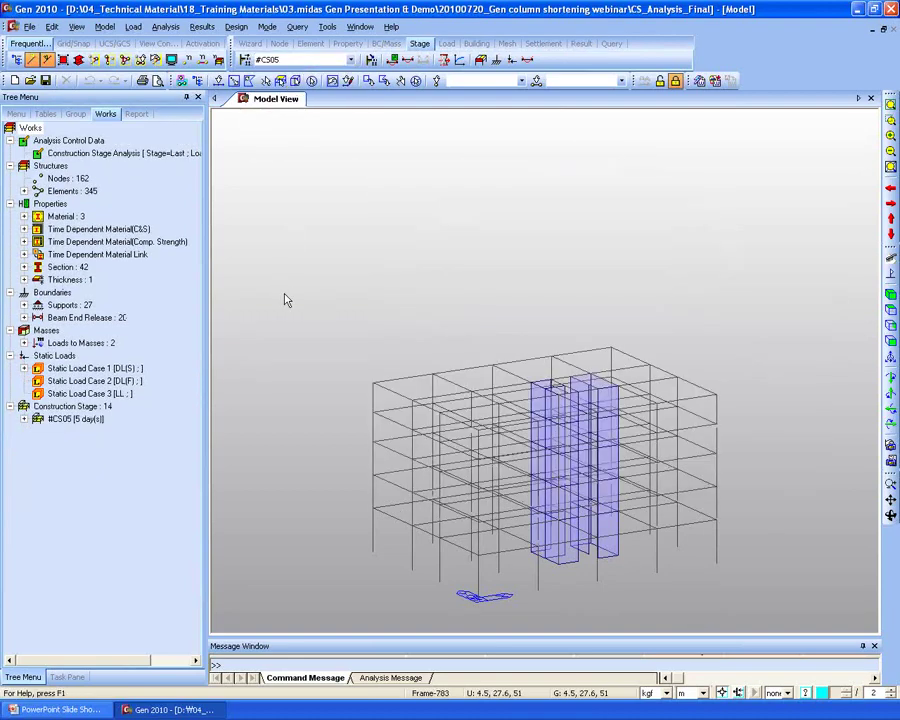
pyautogui.press('Down')
pyautogui.press('Down')
pyautogui.press('Down')
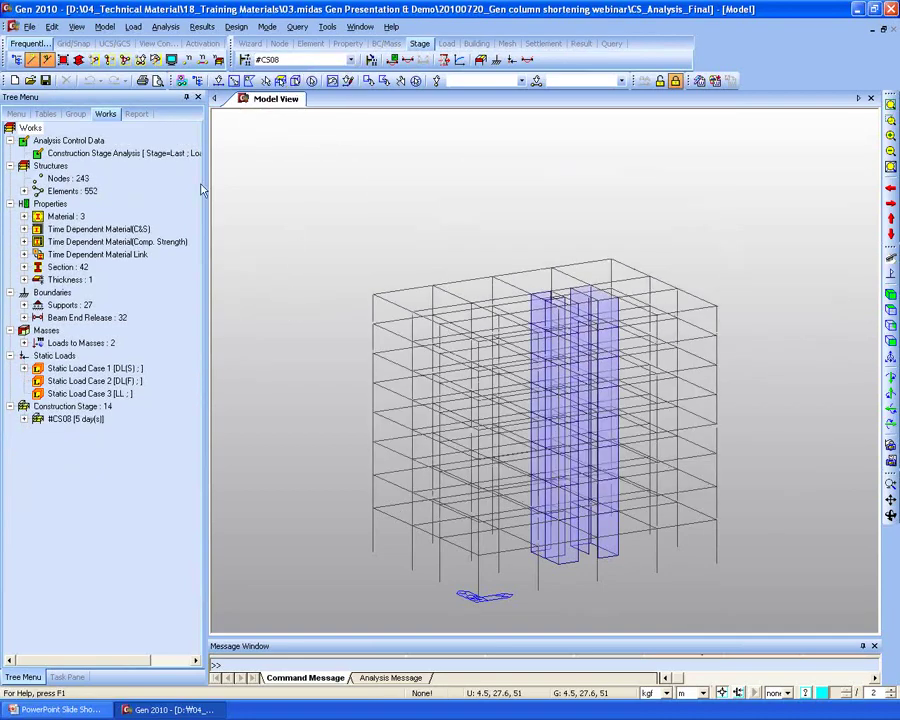
# Step: Open the beam force diagrams for stage #CS01, keeping the CS: Summation load case
pyautogui.rightClick(267, 170)
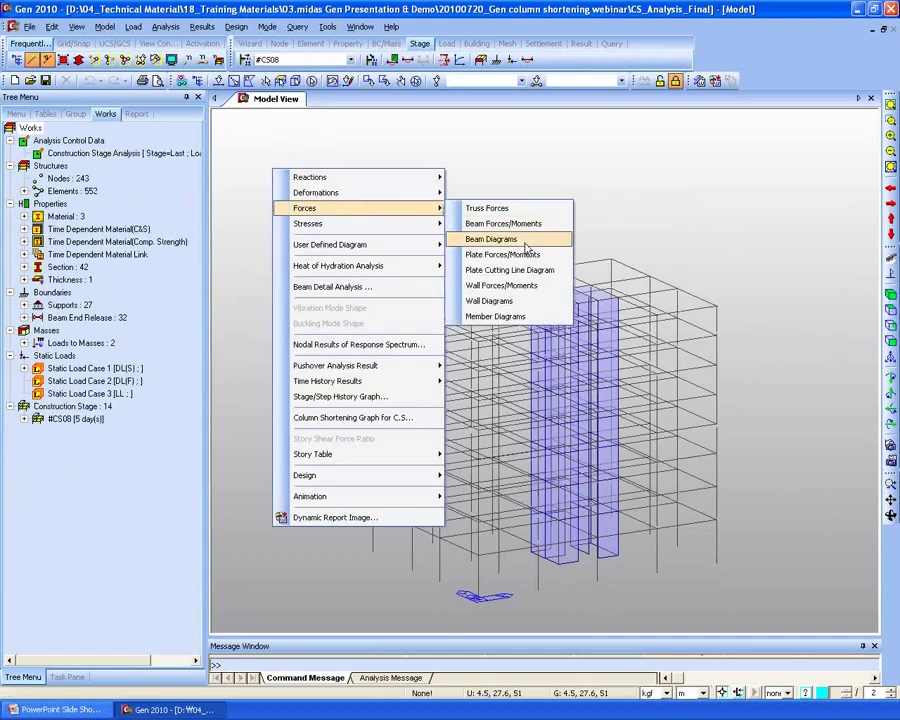
pyautogui.click(526, 239)
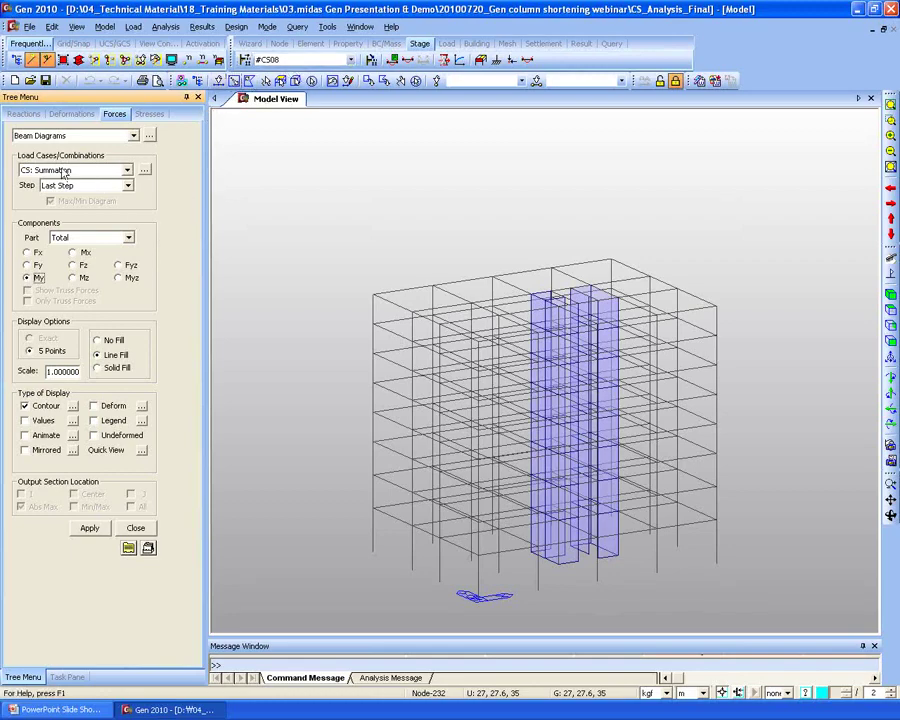
pyautogui.click(350, 59)
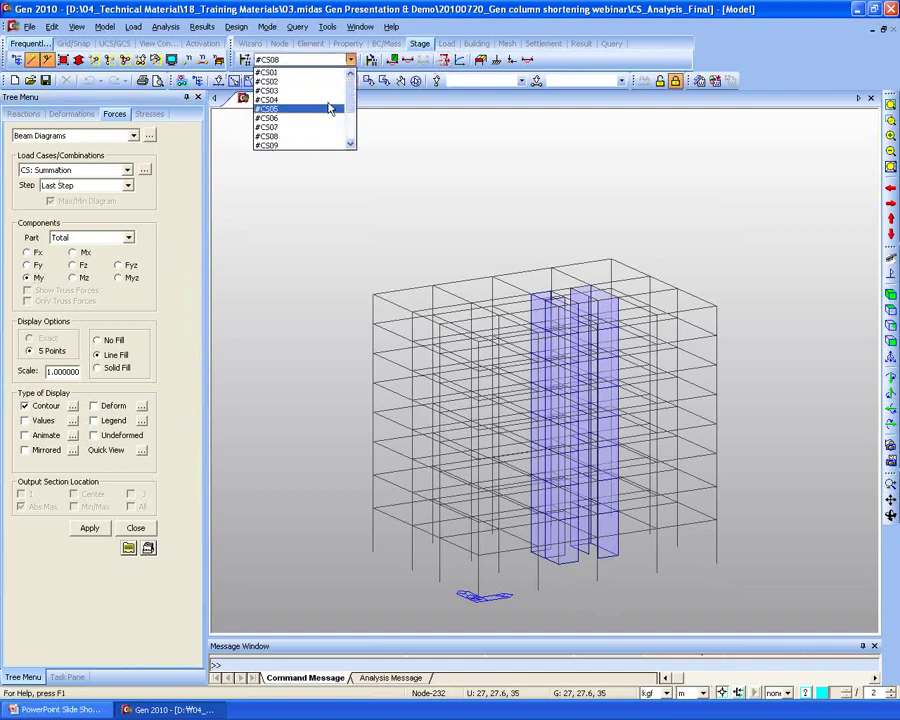
pyautogui.click(303, 73)
pyautogui.click(72, 171)
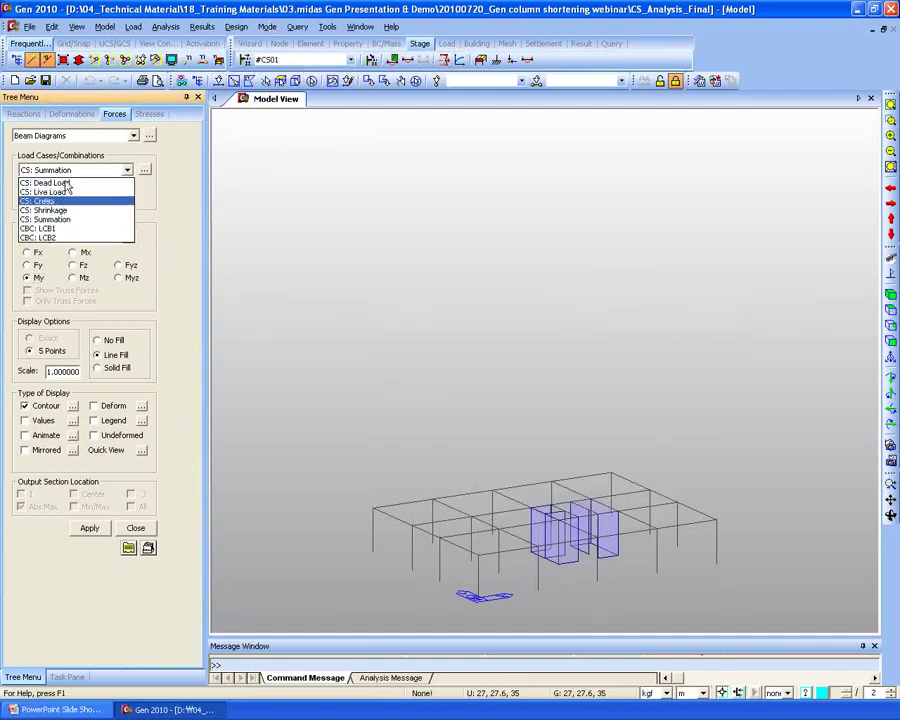
pyautogui.click(44, 160)
# Step: Display the My beam diagrams with solid fill, contour colours and a legend
pyautogui.click(98, 367)
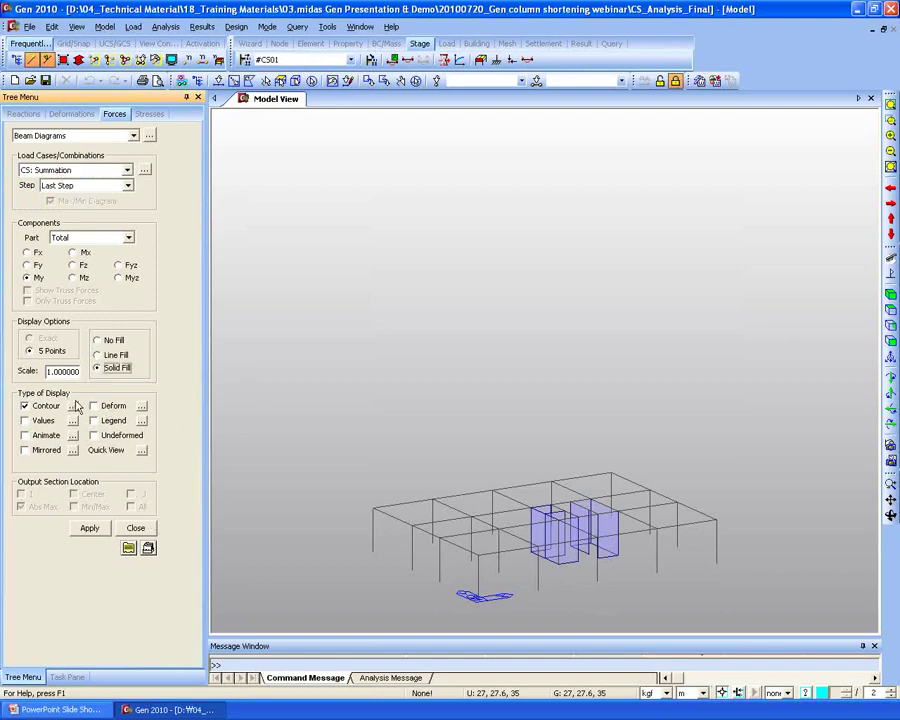
pyautogui.click(72, 405)
pyautogui.click(496, 294)
pyautogui.click(431, 444)
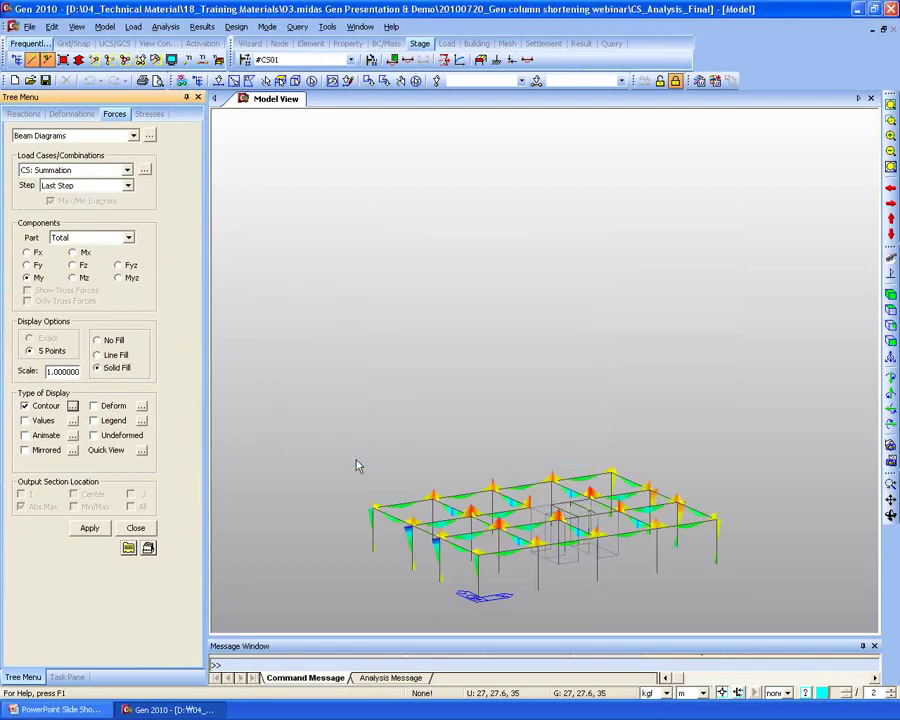
pyautogui.click(110, 421)
pyautogui.click(89, 527)
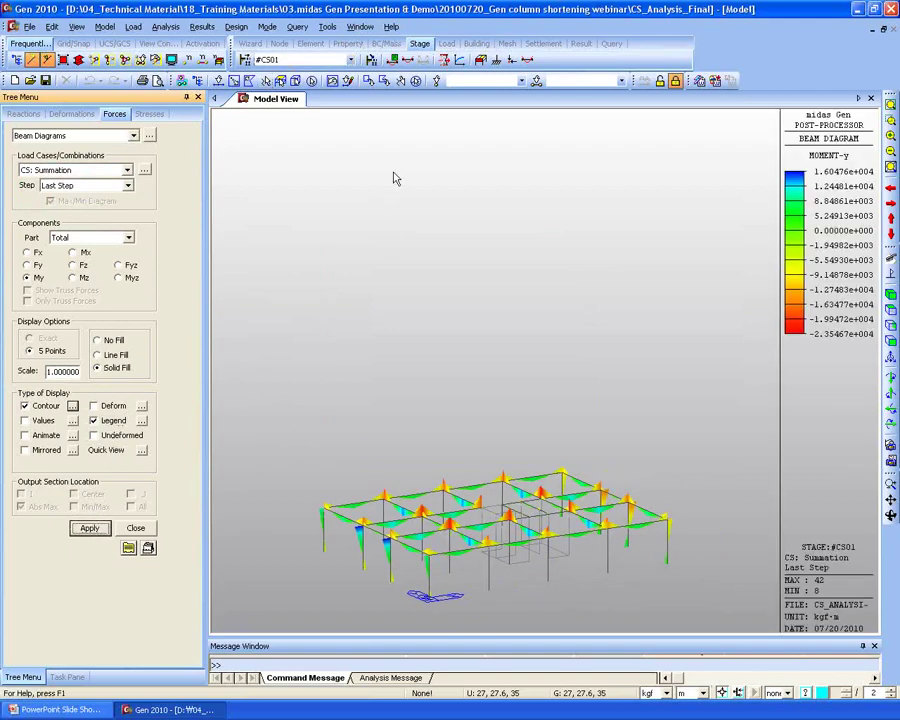
# Step: Step the My beam diagrams through stages #CS02 to #CS12 to examine how the moments develop with each added floor
pyautogui.scroll(-1, 347, 61)
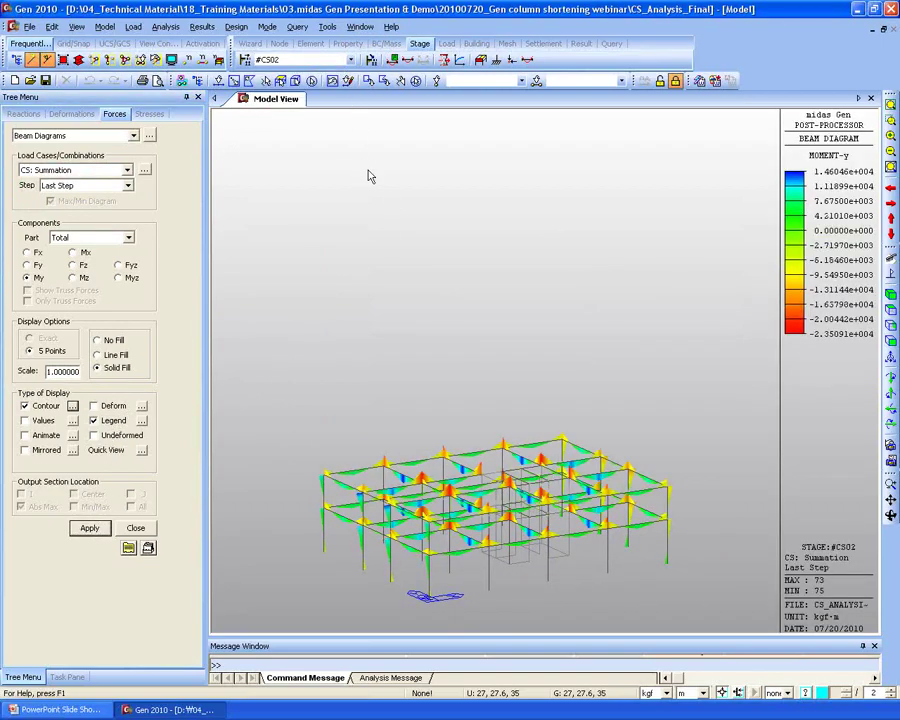
pyautogui.press('Down')
pyautogui.press('Down')
pyautogui.press('Down')
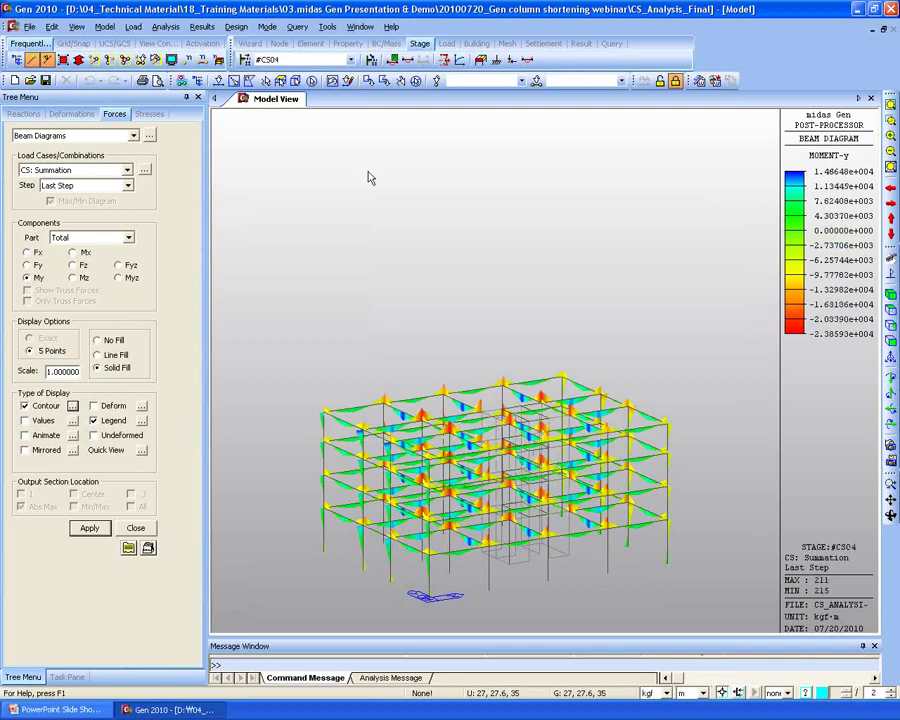
pyautogui.press('Down')
pyautogui.press('Down')
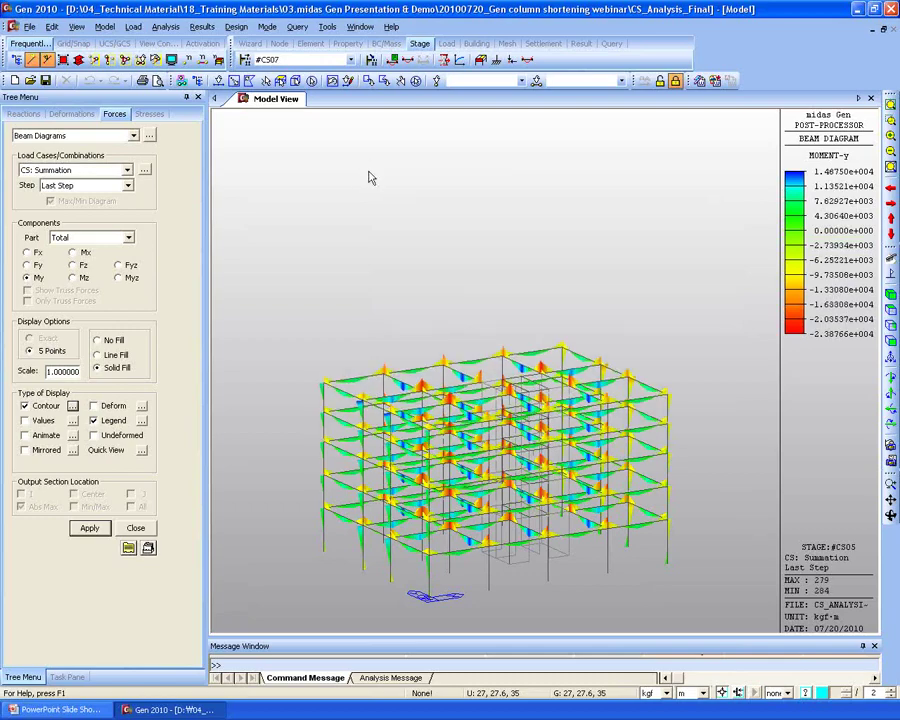
pyautogui.press('Down')
pyautogui.press('Down')
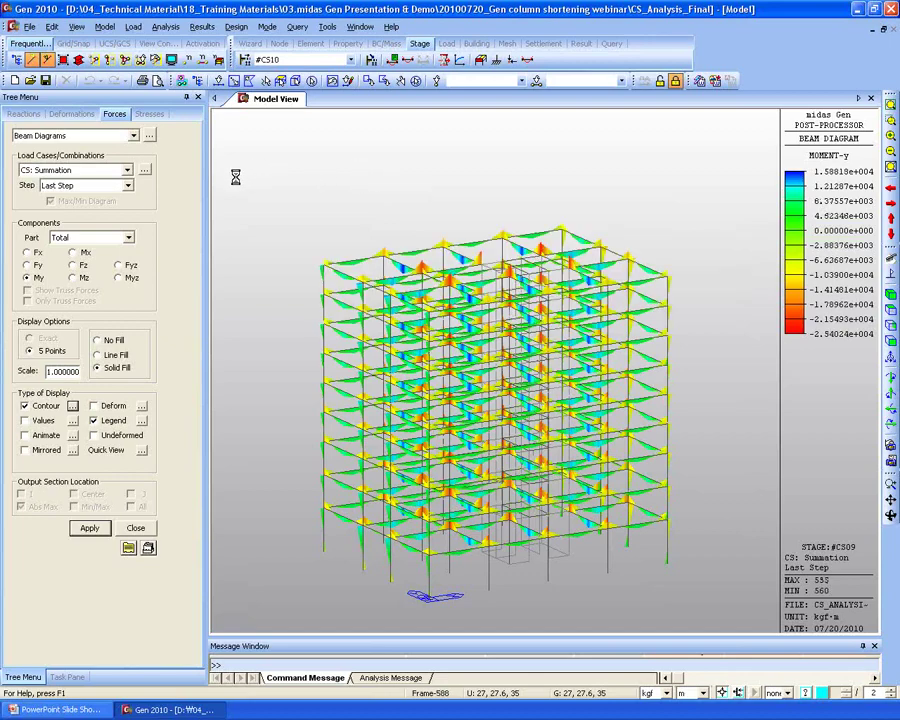
pyautogui.press('Down')
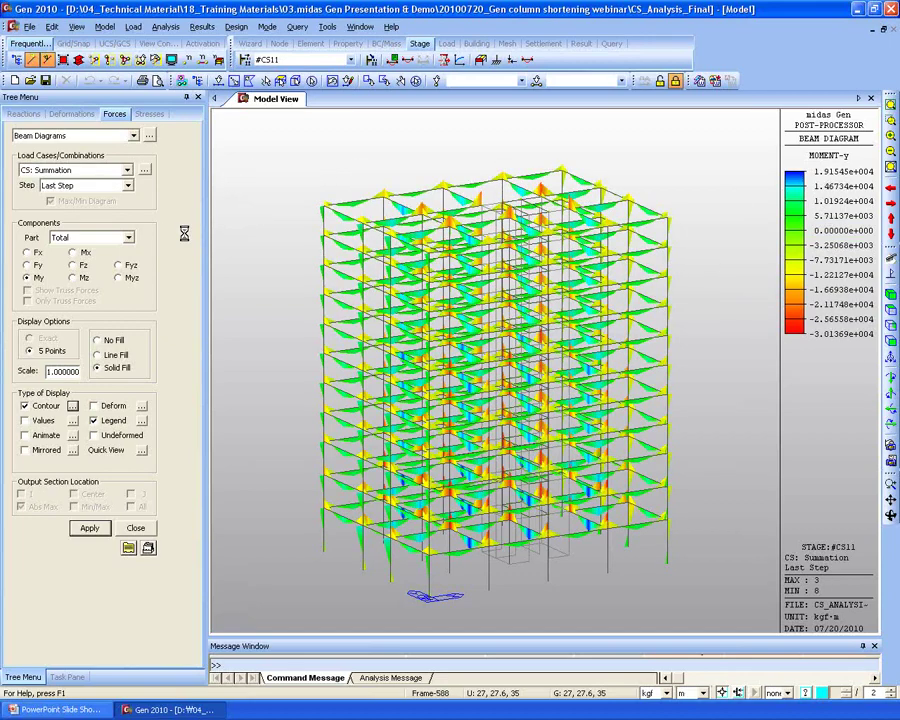
pyautogui.press('Down')
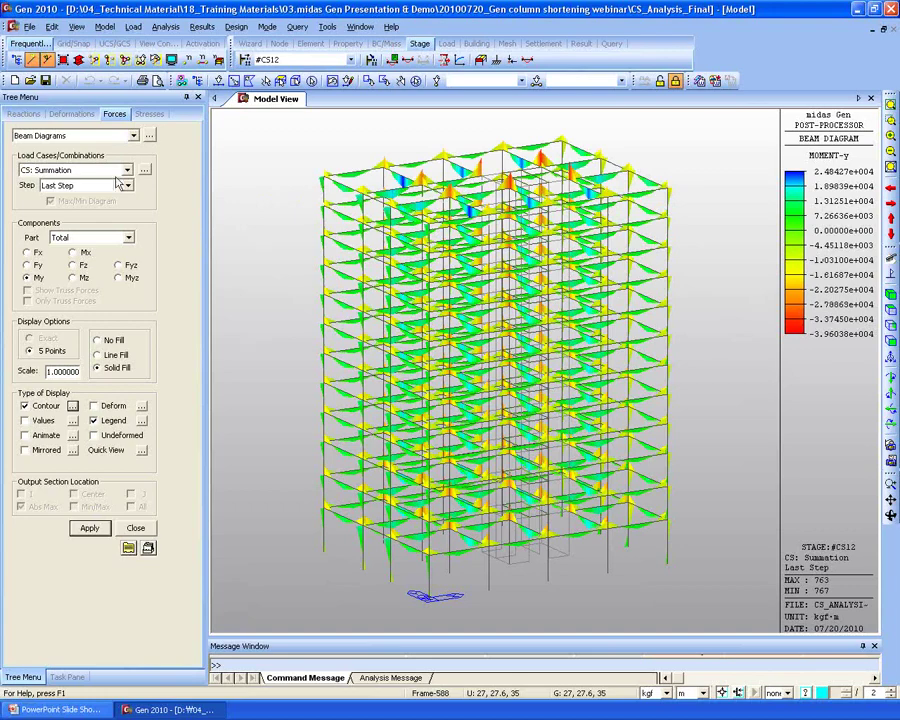
# Step: Show the beam moment diagrams for the CS: Creep load case and view them over stages #CS02 to #CS04
pyautogui.click(84, 170)
pyautogui.click(45, 201)
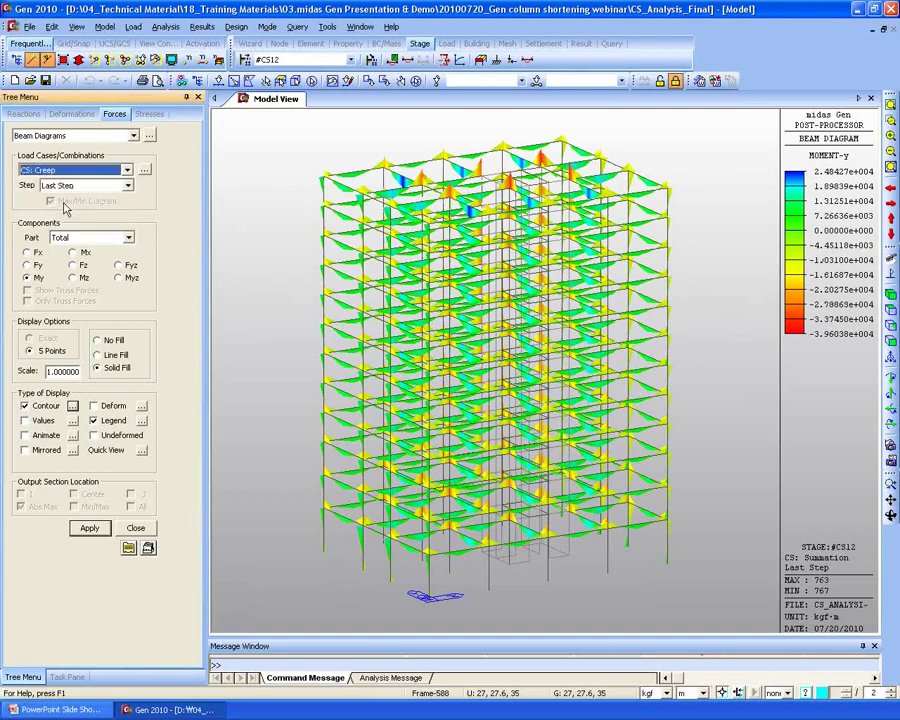
pyautogui.click(90, 526)
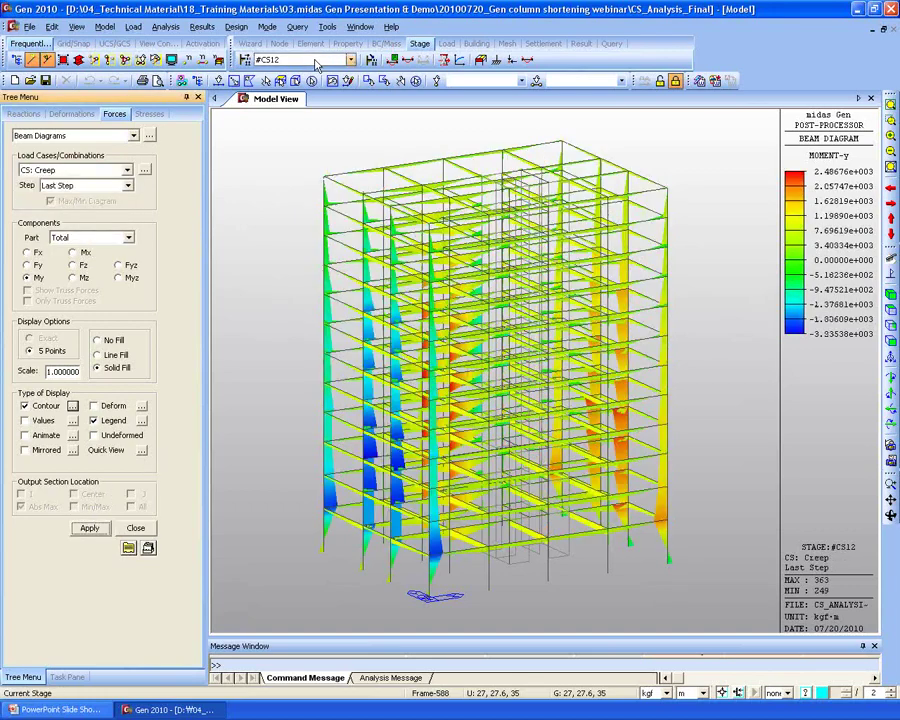
pyautogui.click(308, 60)
pyautogui.scroll(3, 290, 100)
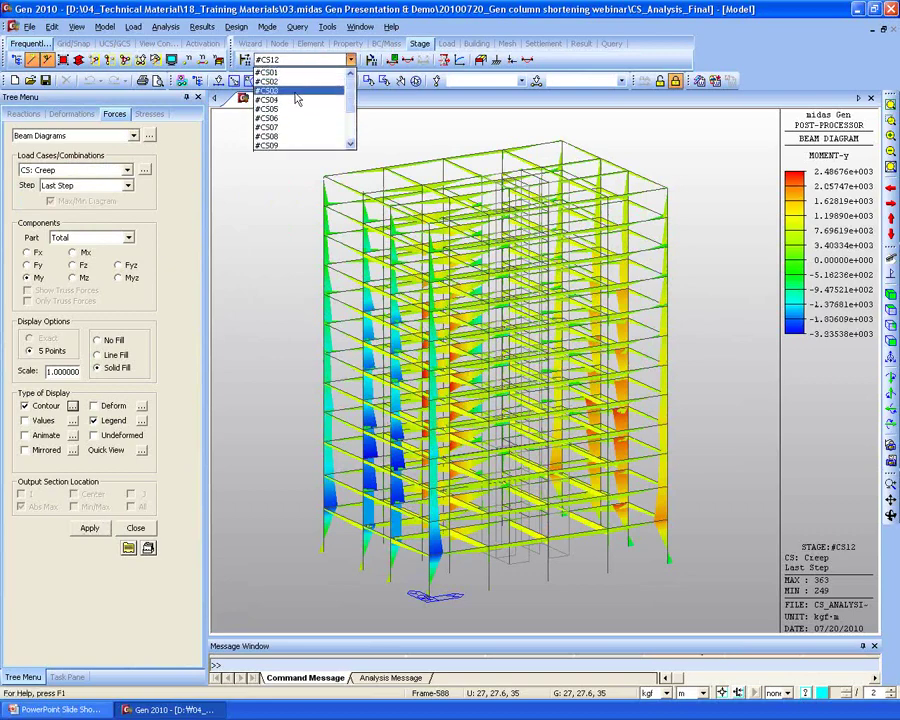
pyautogui.click(290, 82)
pyautogui.press('Down')
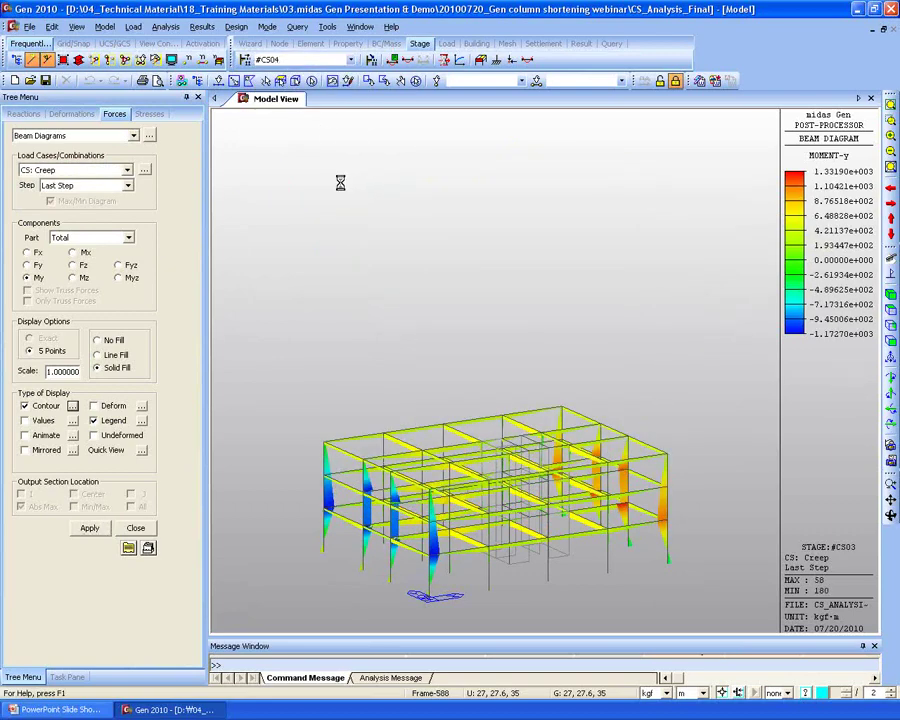
pyautogui.press('Down')
# Step: Show the beam moment diagrams for CS: Shrinkage, view them through stages #CS05 to #CS07, and close the beam diagrams
pyautogui.click(100, 170)
pyautogui.click(55, 211)
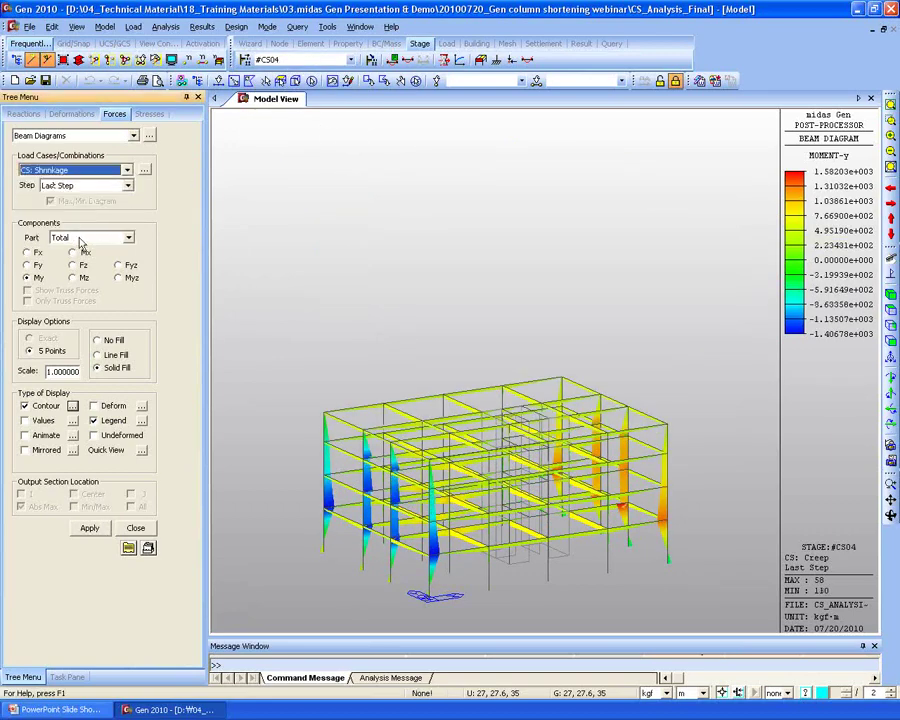
pyautogui.click(88, 528)
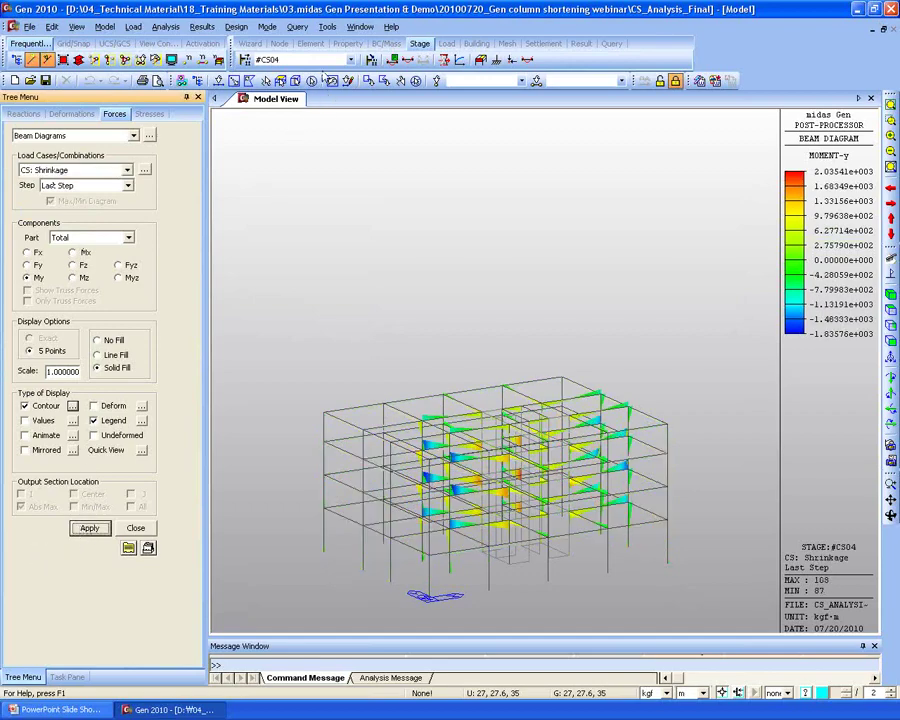
pyautogui.click(350, 59)
pyautogui.click(290, 81)
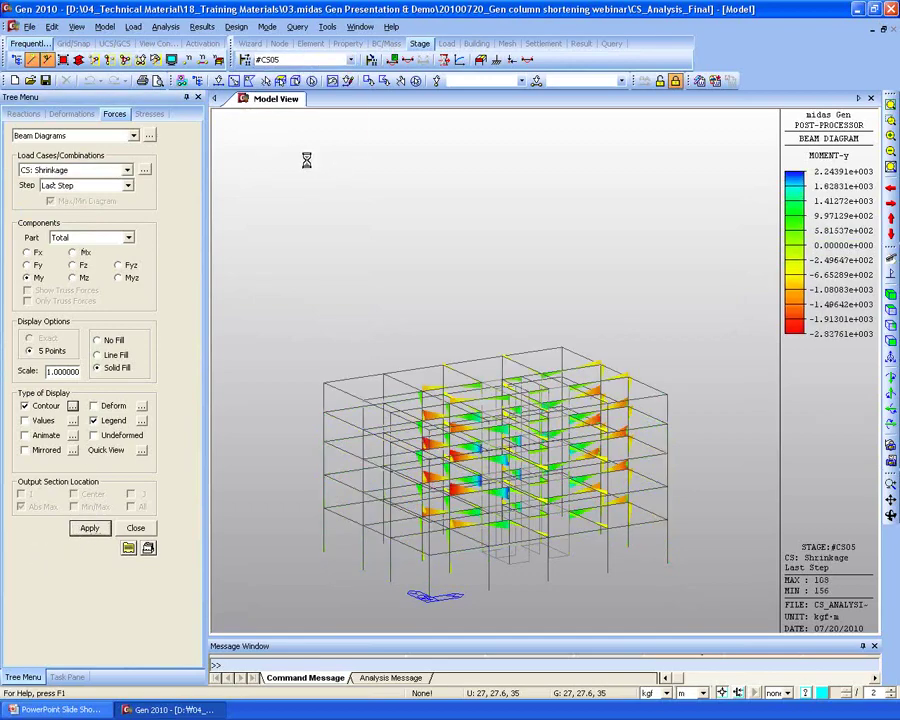
pyautogui.press('Down')
pyautogui.press('Down')
pyautogui.click(136, 528)
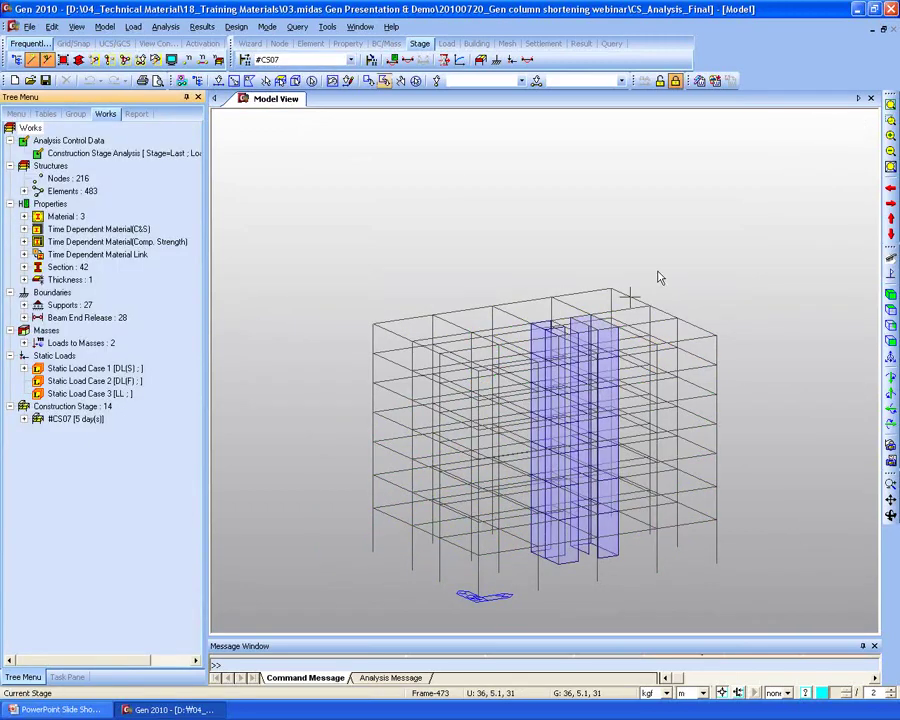
# Step: Return to stage #CS01 and review the construction stage group activation summary for elements, boundaries and loads
pyautogui.click(350, 59)
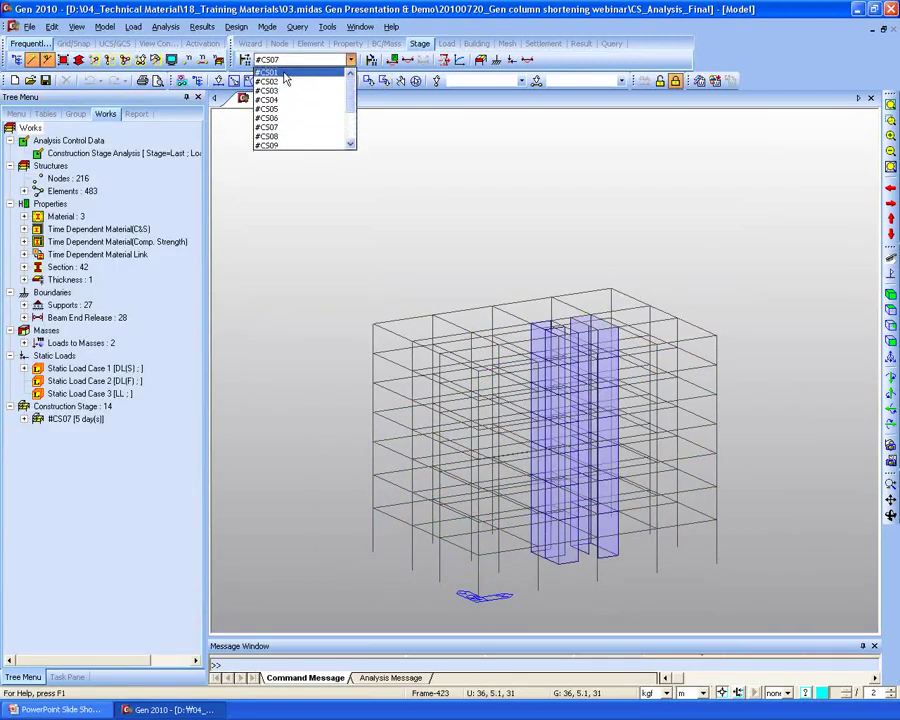
pyautogui.click(284, 73)
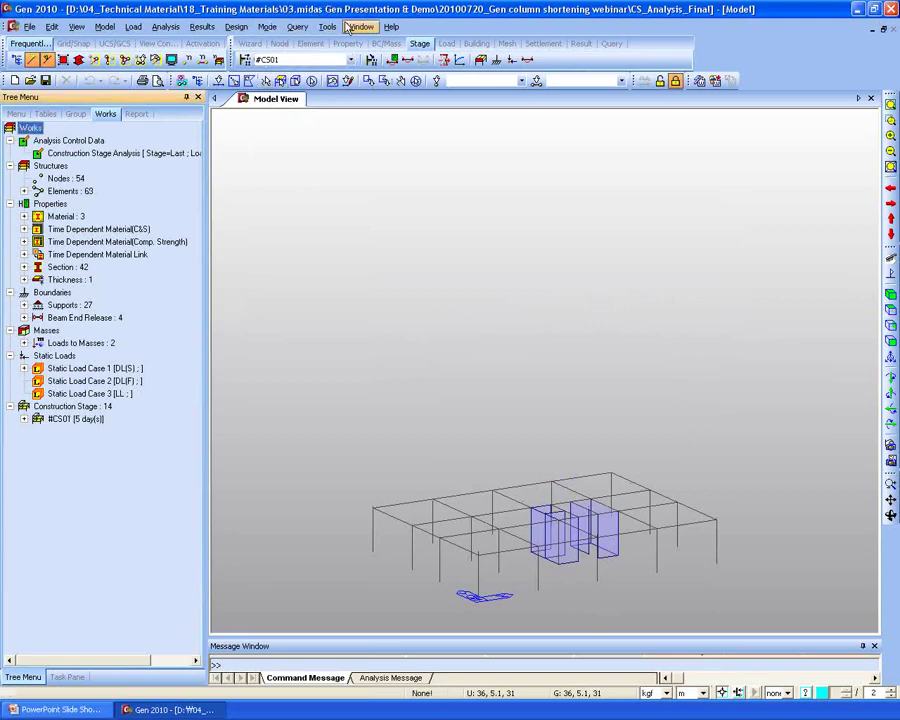
pyautogui.click(298, 27)
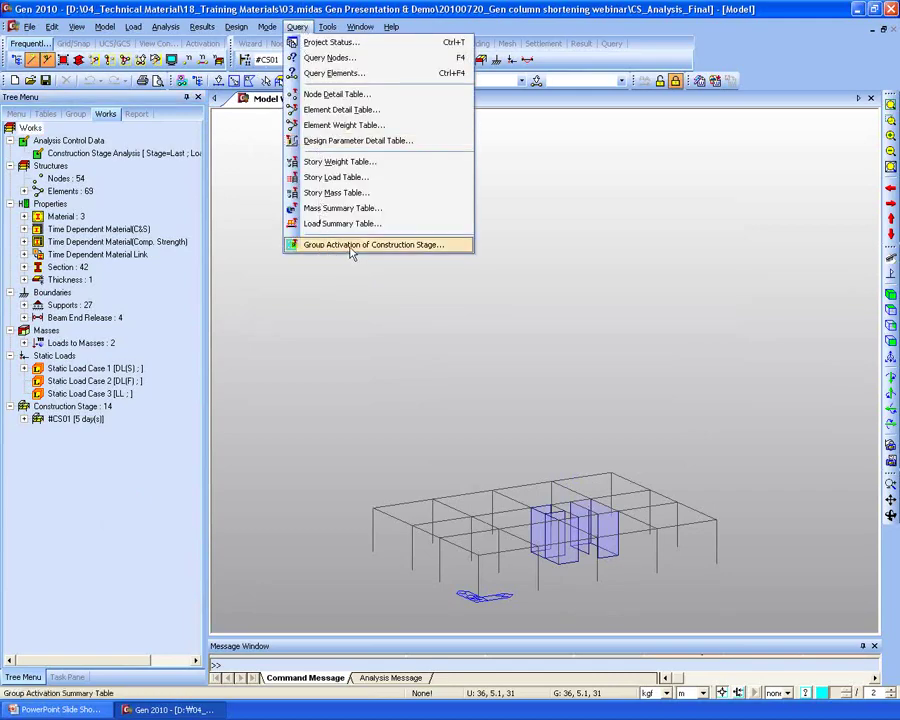
pyautogui.click(395, 246)
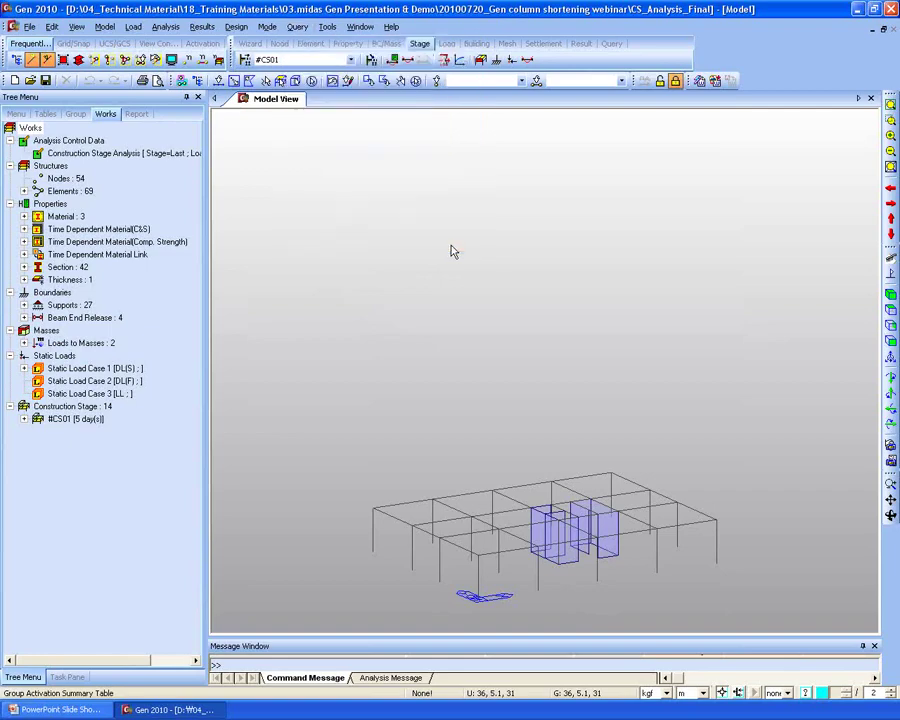
pyautogui.click(377, 207)
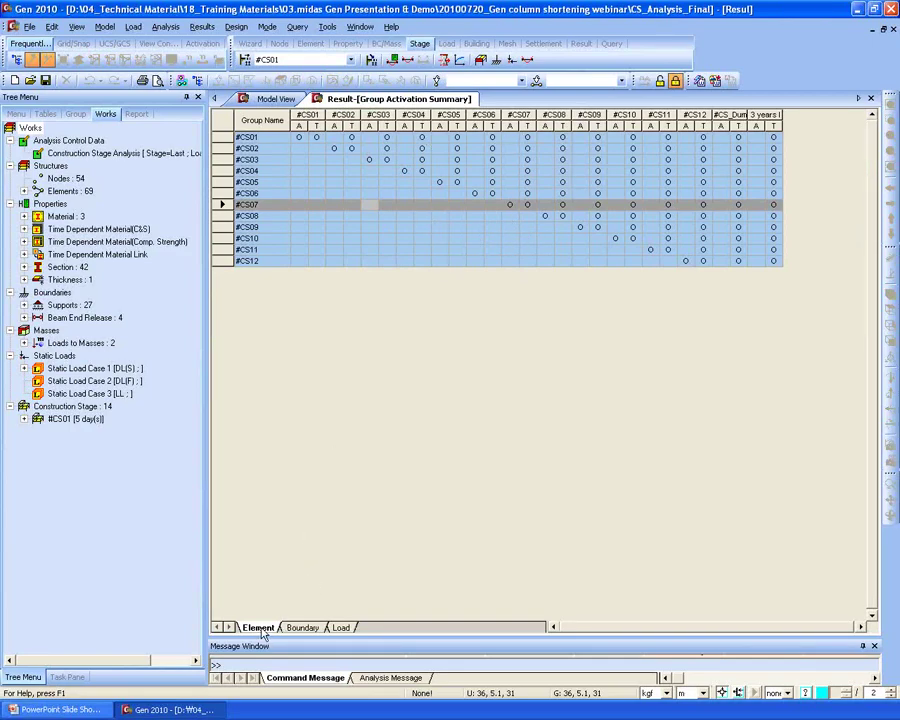
pyautogui.click(300, 628)
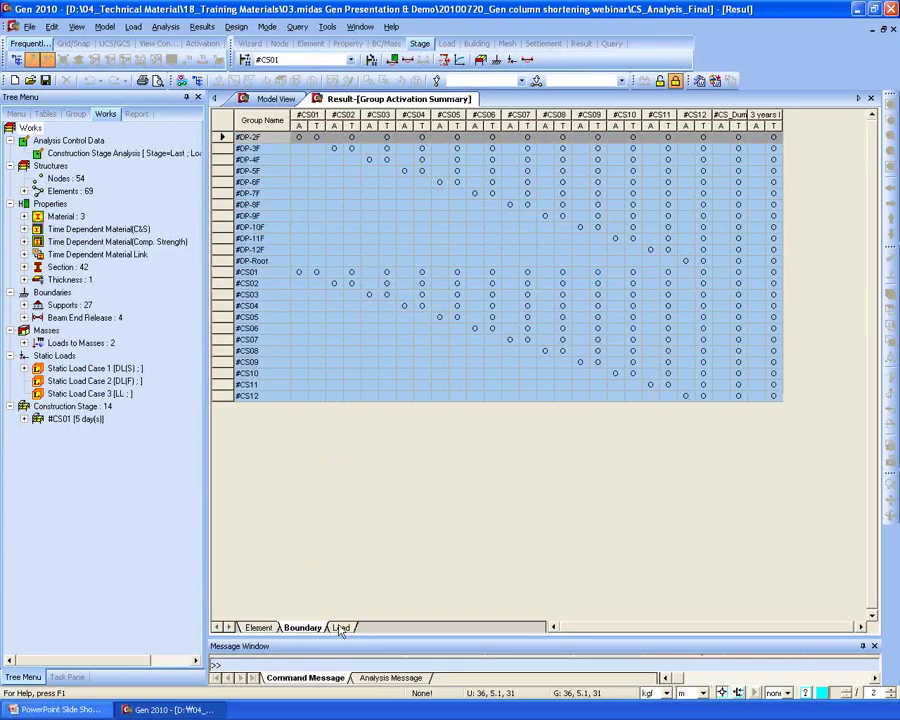
pyautogui.click(340, 628)
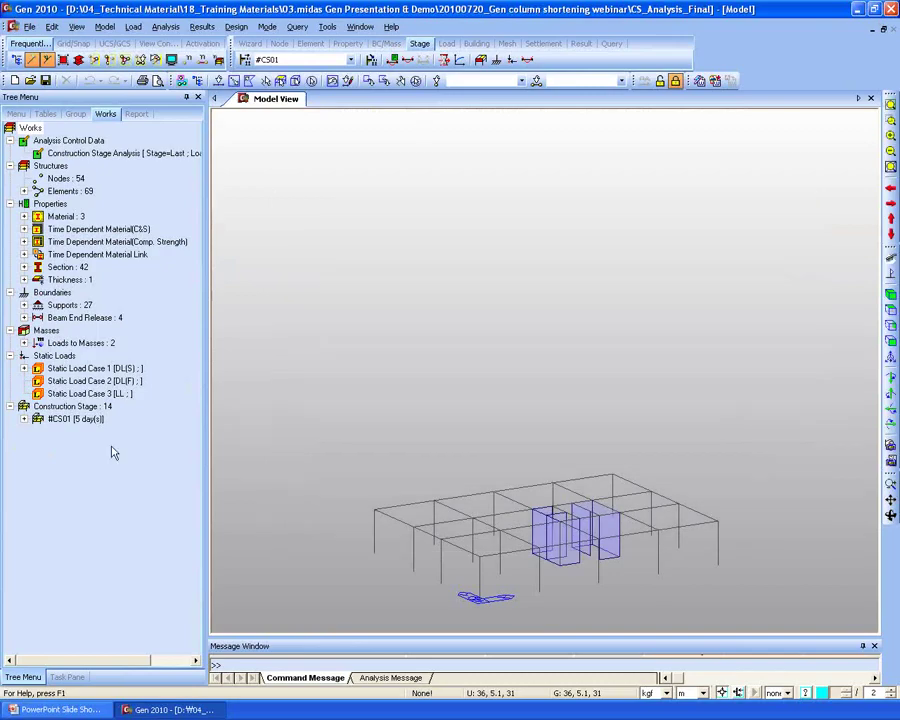
# Step: Open the column shortening graph for construction stages and show the PostCS stage in plan view
pyautogui.click(203, 28)
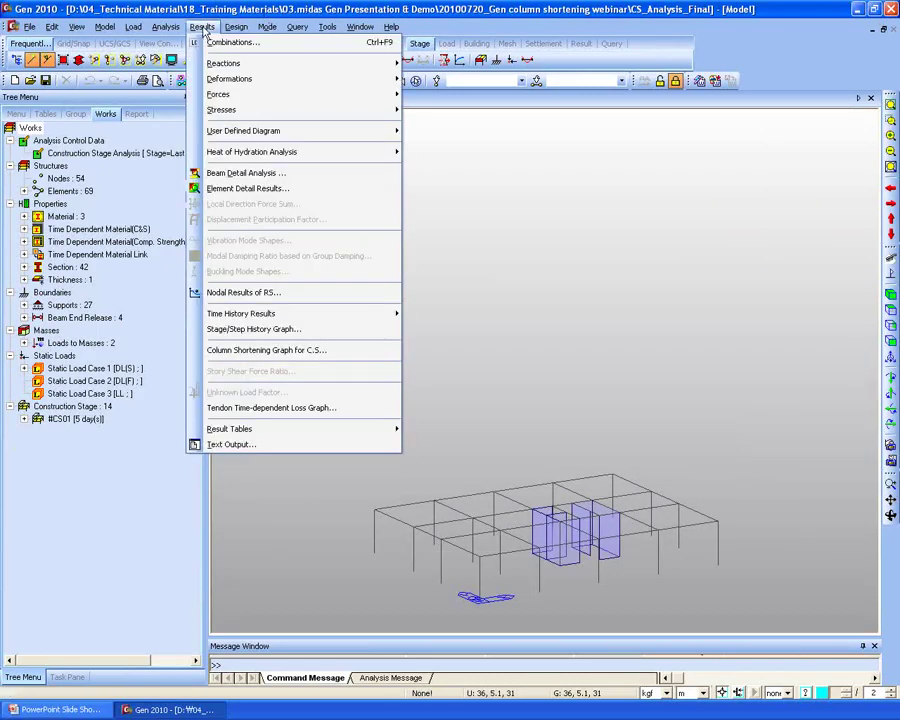
pyautogui.click(250, 350)
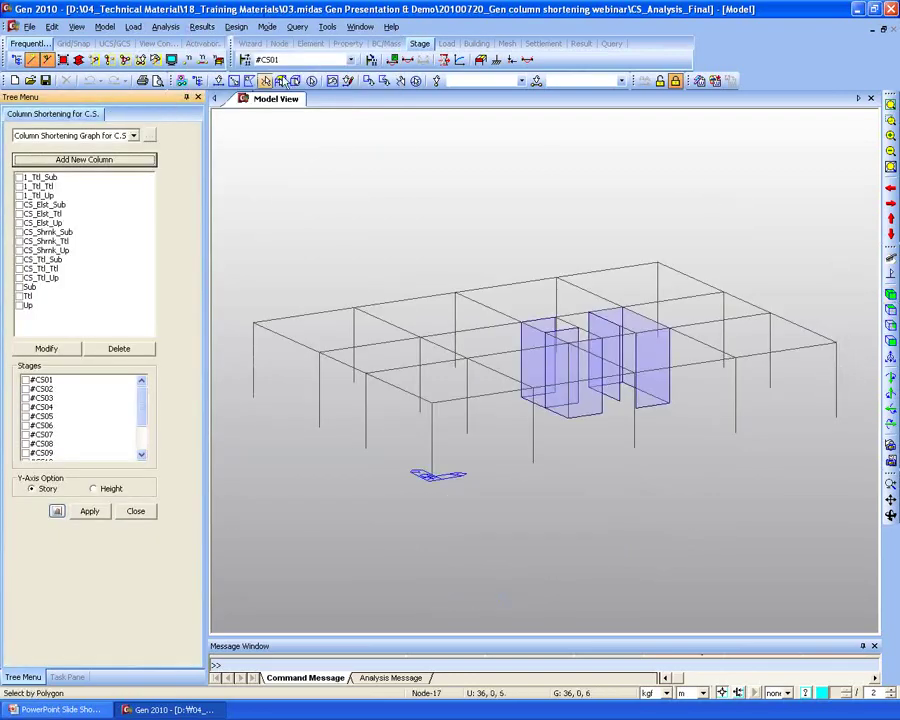
pyautogui.click(300, 59)
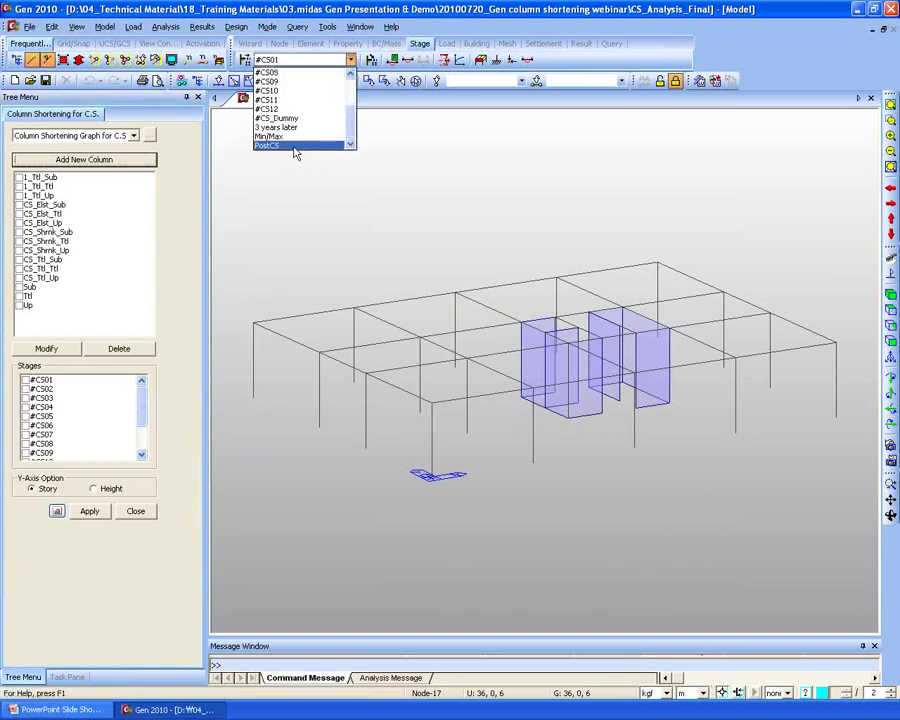
pyautogui.click(300, 145)
pyautogui.keyDown('ctrl'); pyautogui.moveTo(455, 182); pyautogui.dragTo(703, 371, button='middle'); pyautogui.keyUp('ctrl')
pyautogui.click(892, 323)
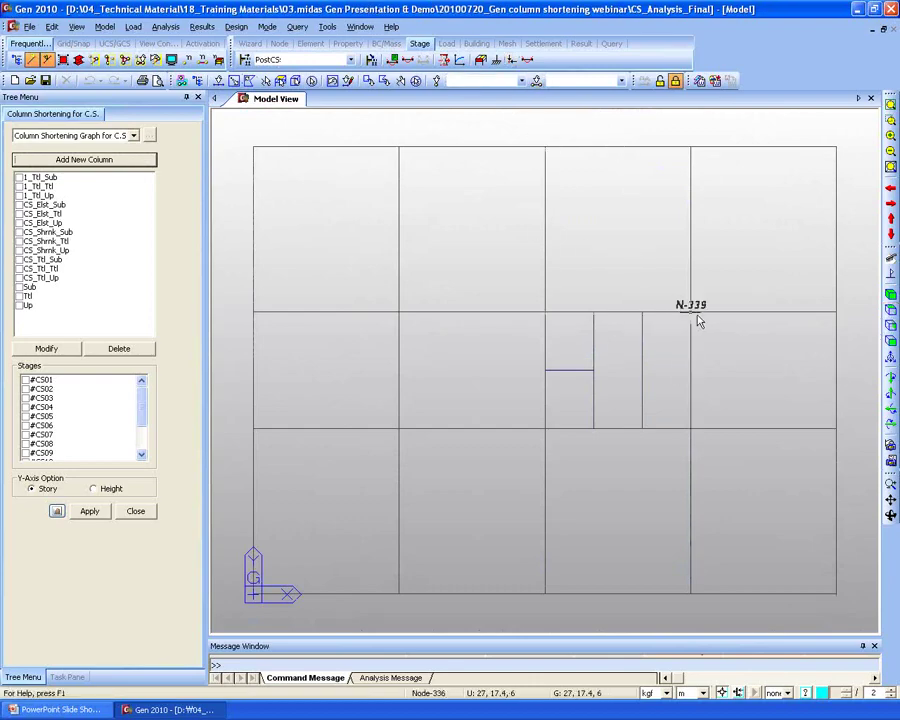
# Step: Start a new column definition named C1 at coordinates X 27 m and Y 17.4 m
pyautogui.moveTo(690, 316)
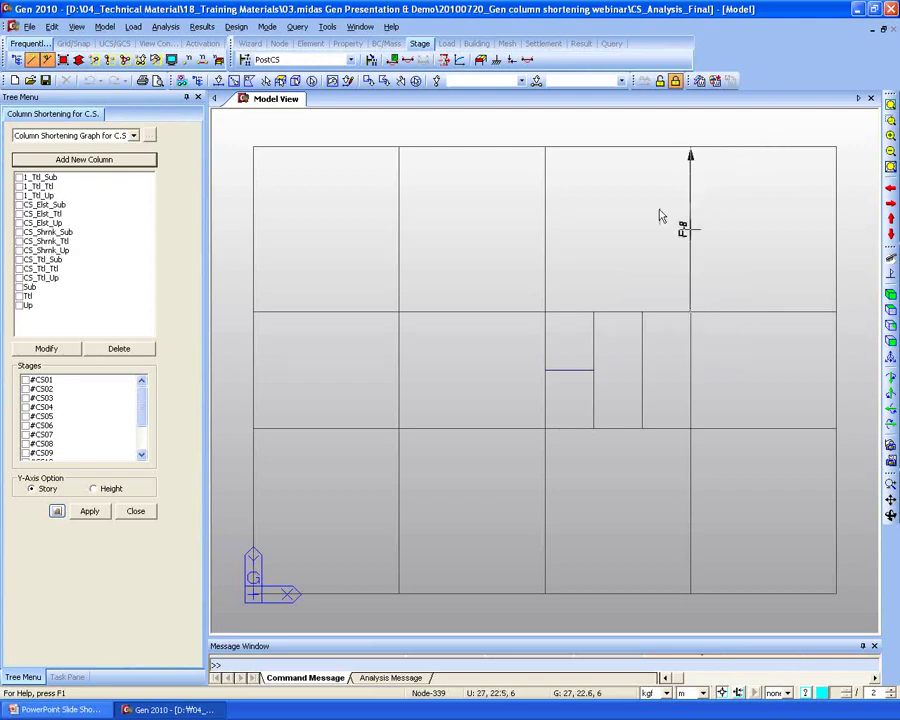
pyautogui.click(56, 162)
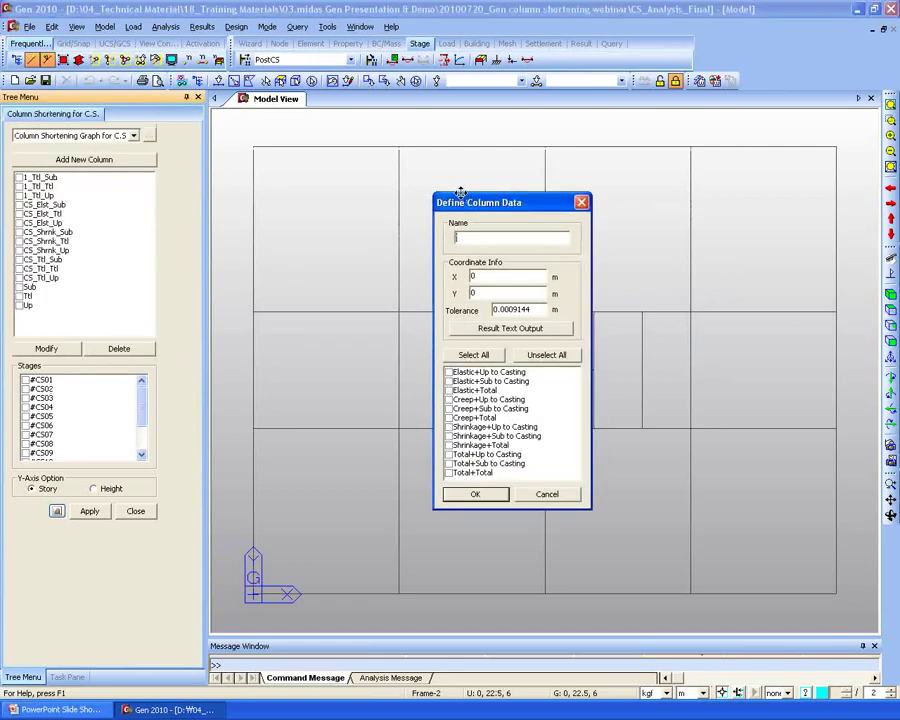
pyautogui.write('C1')
pyautogui.click(505, 276)
pyautogui.press('BackSpace')
pyautogui.write('27')
pyautogui.click(499, 299)
pyautogui.press('BackSpace')
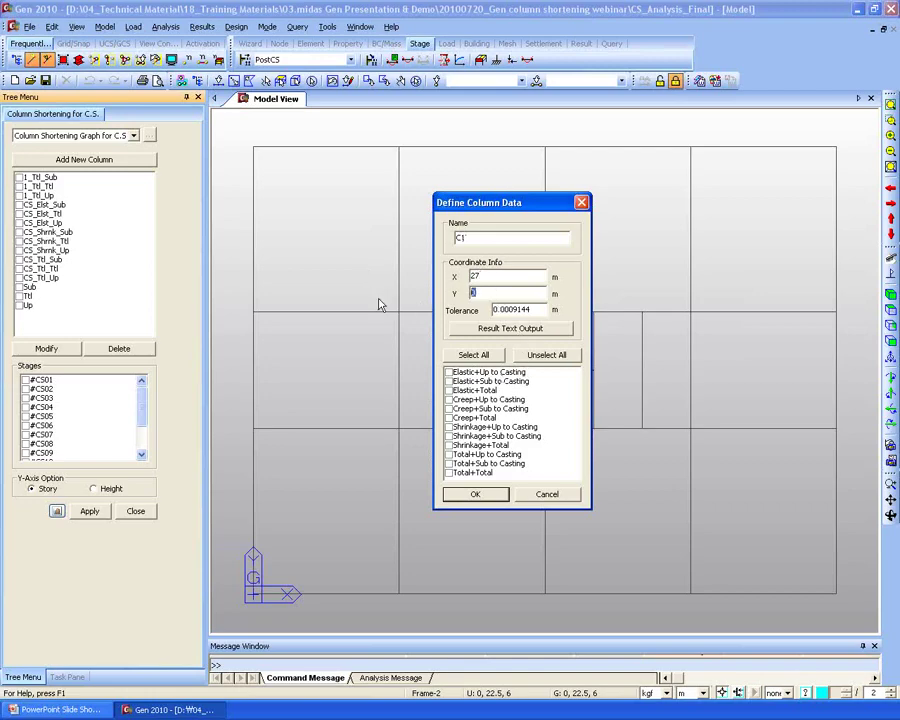
pyautogui.write('17.4')
# Step: Add column C1 with the Sub to Casting results for Elastic, Creep, Shrinkage and Total
pyautogui.click(449, 382)
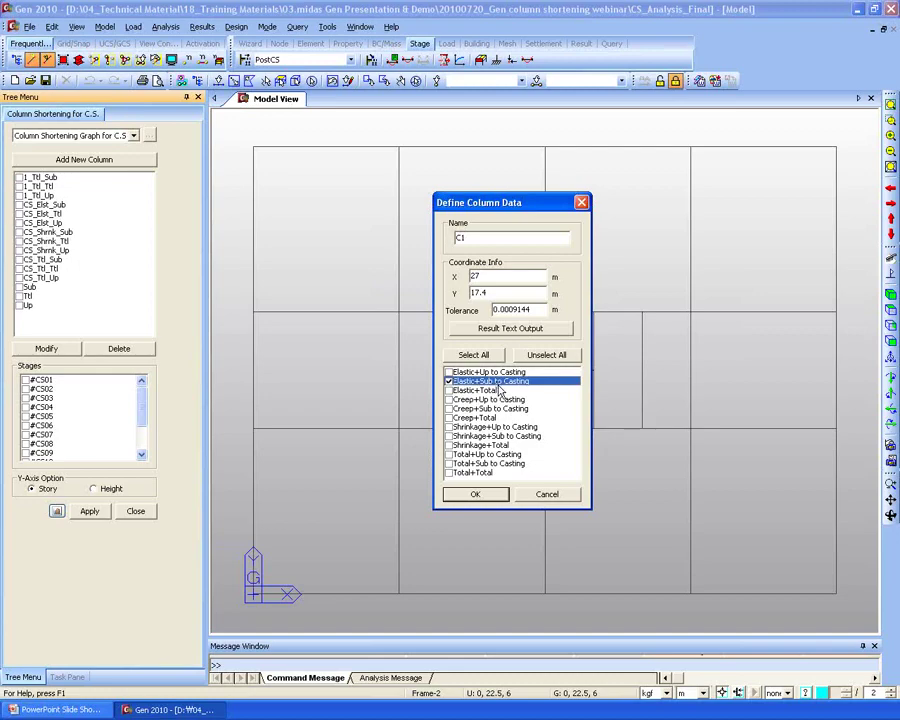
pyautogui.click(449, 409)
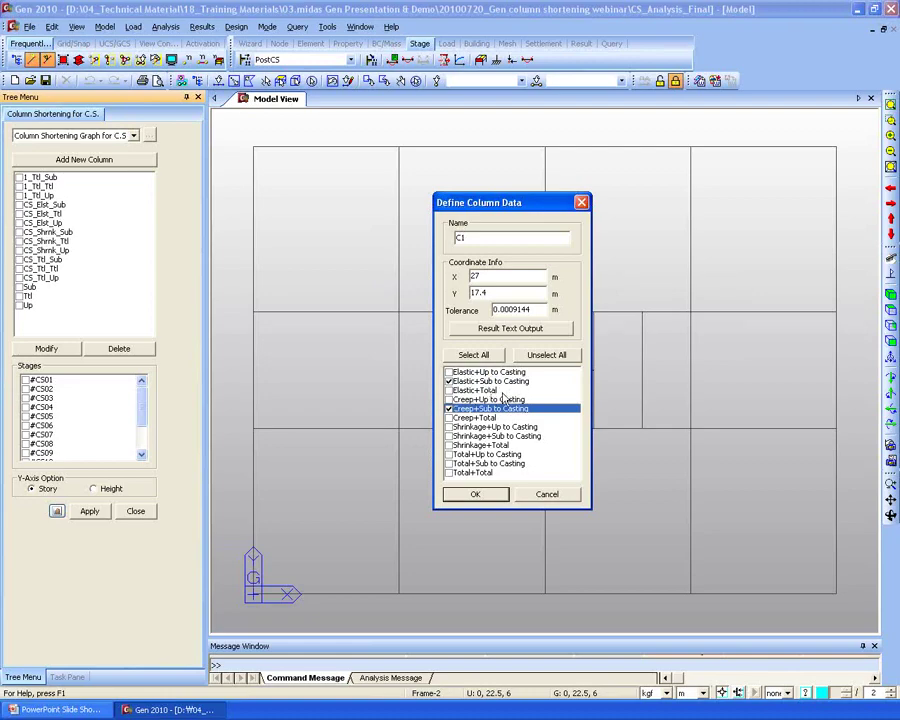
pyautogui.click(449, 436)
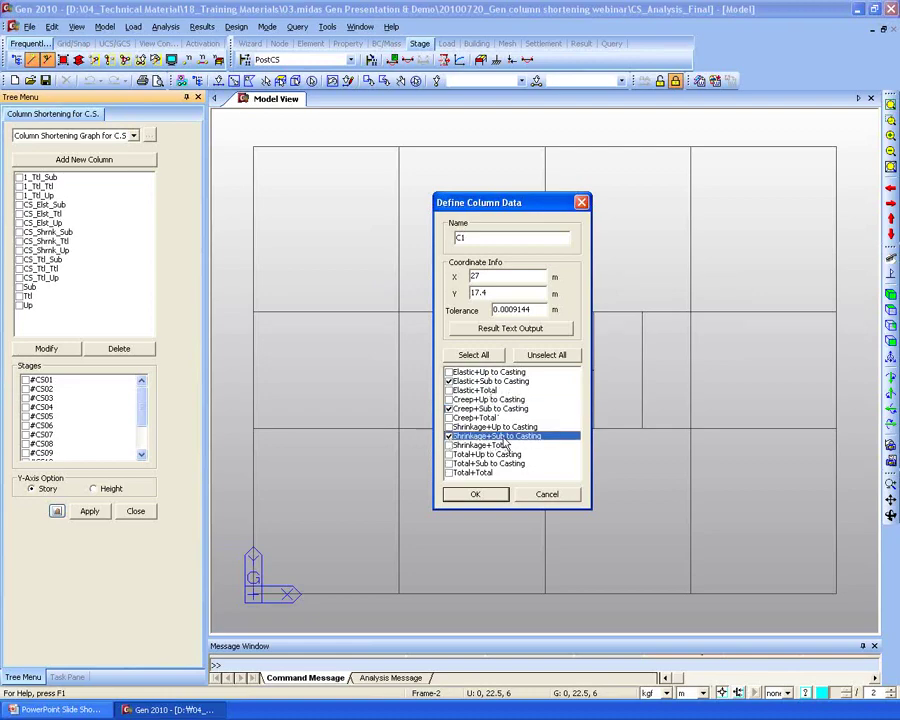
pyautogui.click(449, 463)
pyautogui.click(475, 494)
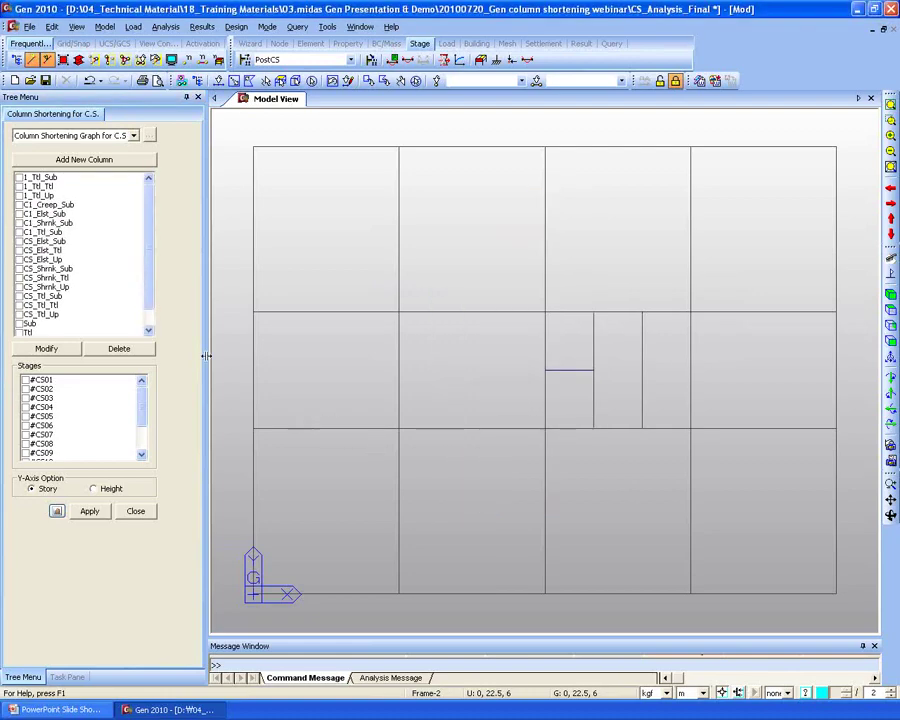
# Step: Plot the four C1 Sub to Casting shortening curves by story for the 3 years later stage and maximize the graph
pyautogui.moveTo(45, 204); pyautogui.dragTo(53, 240)
pyautogui.click(19, 213)
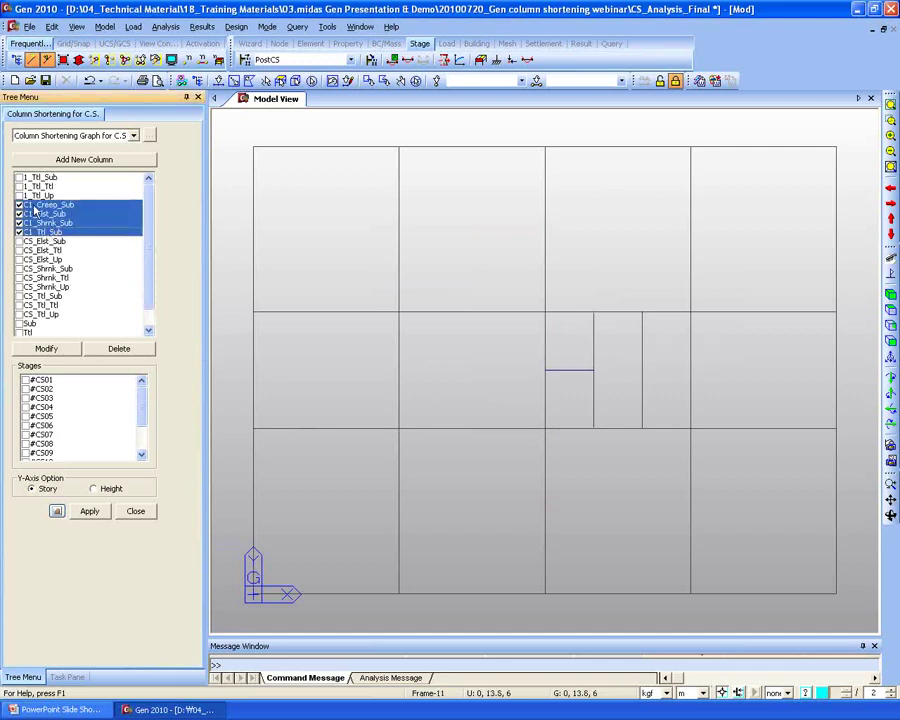
pyautogui.scroll(-2, 141, 422)
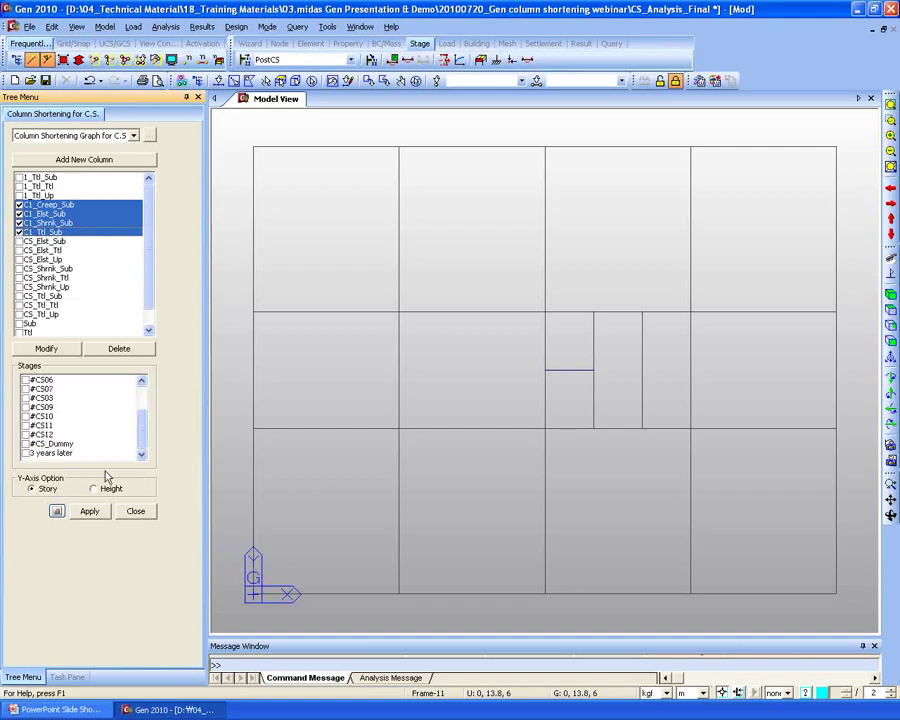
pyautogui.click(25, 453)
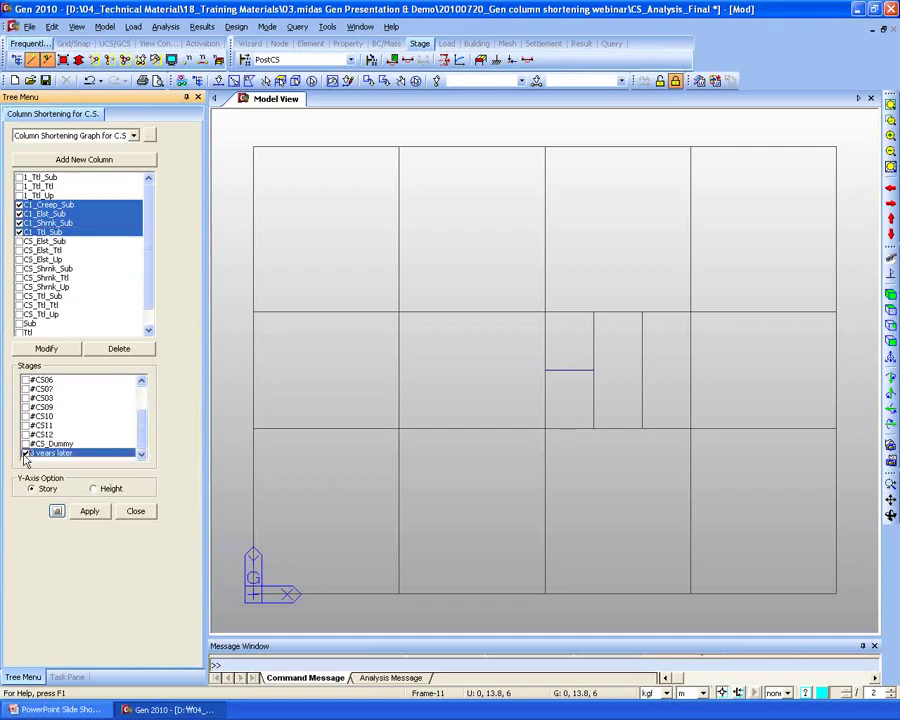
pyautogui.click(90, 514)
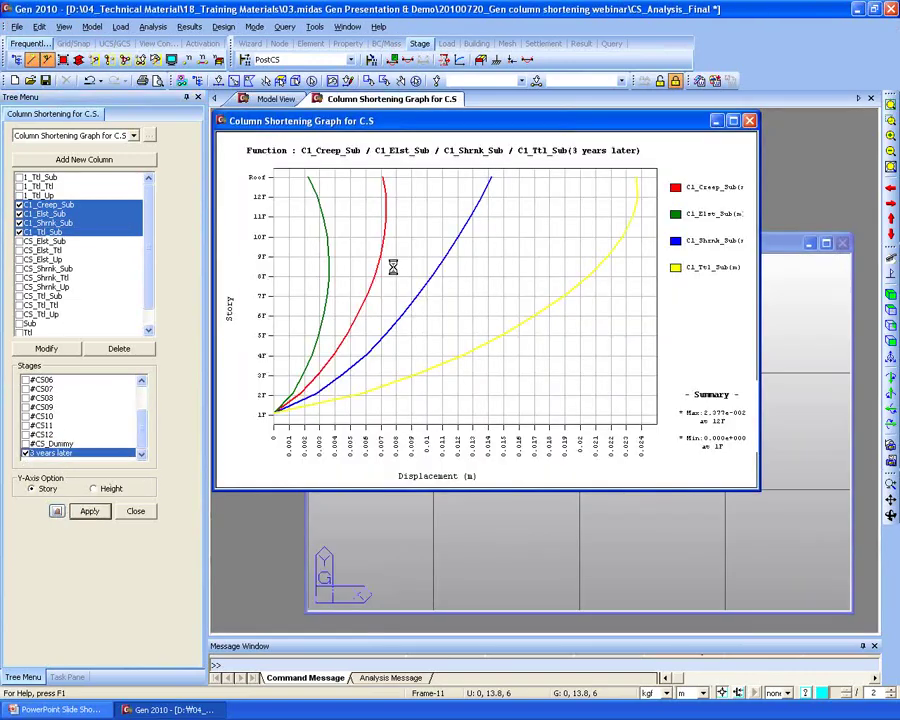
pyautogui.moveTo(418, 119); pyautogui.dragTo(444, 141)
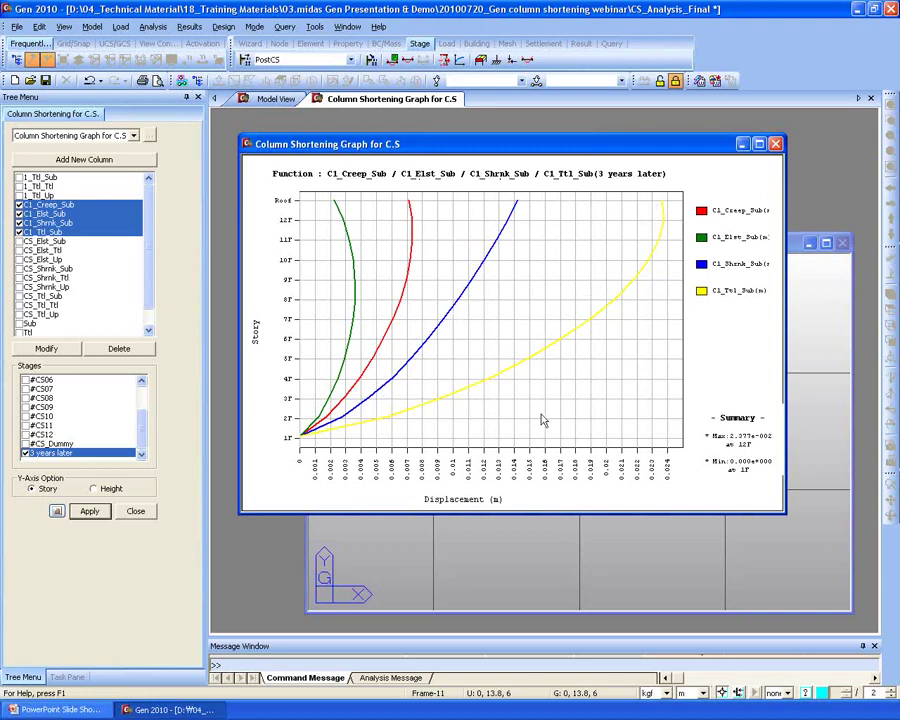
pyautogui.click(759, 144)
# Step: Bring up the graph's export options, including Save Graph As Excel, and return to the model view
pyautogui.rightClick(620, 231)
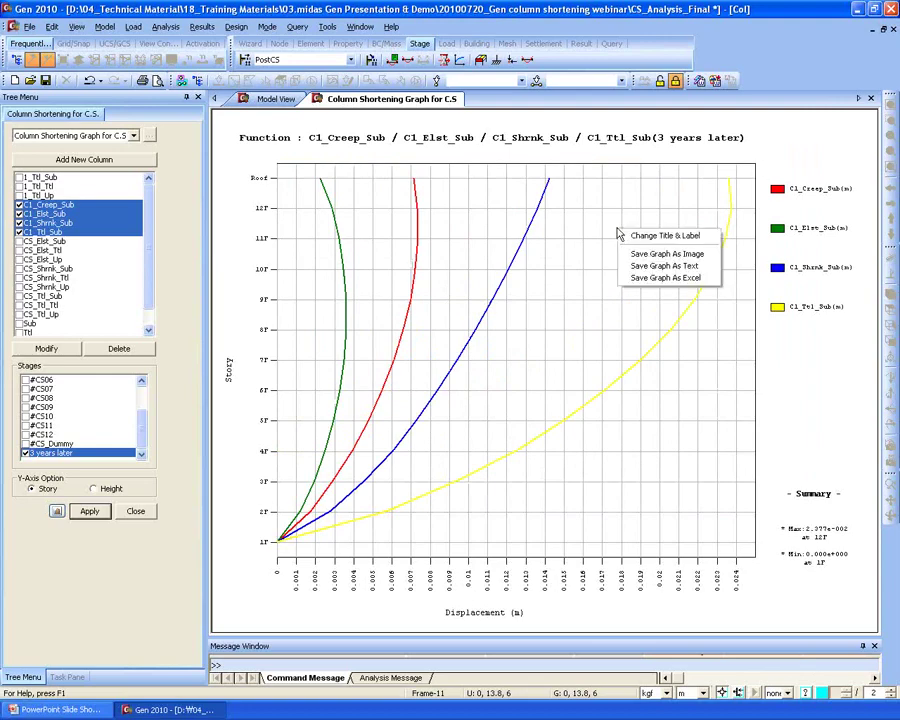
pyautogui.click(667, 278)
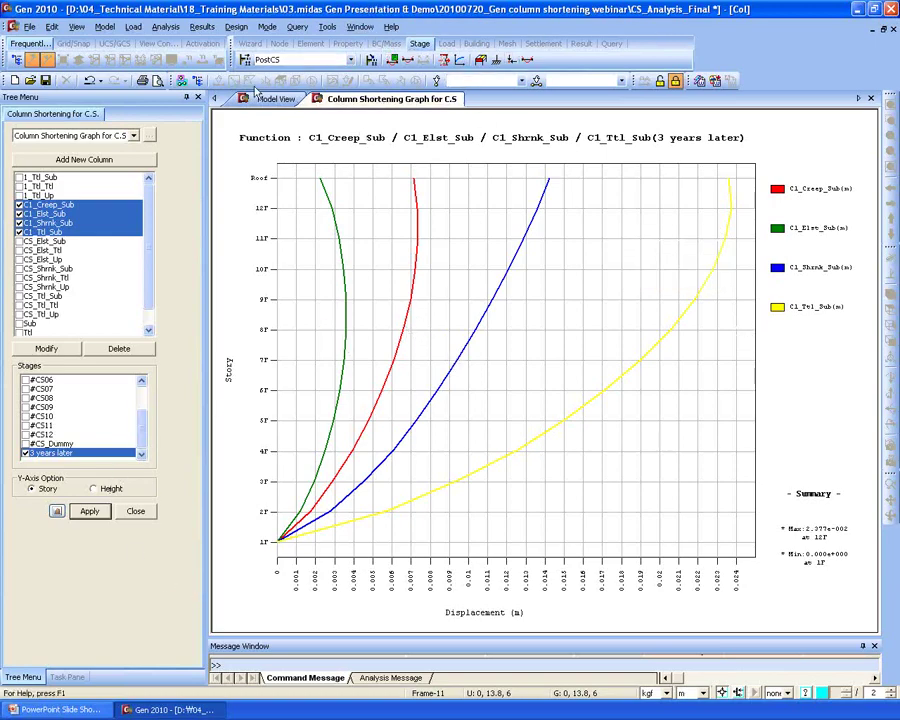
pyautogui.click(268, 100)
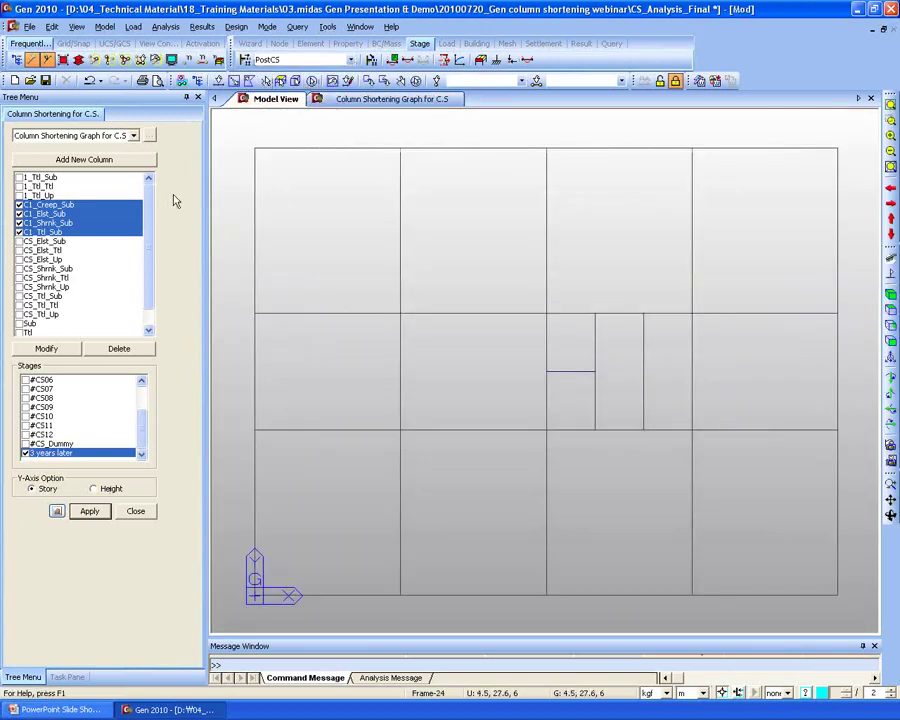